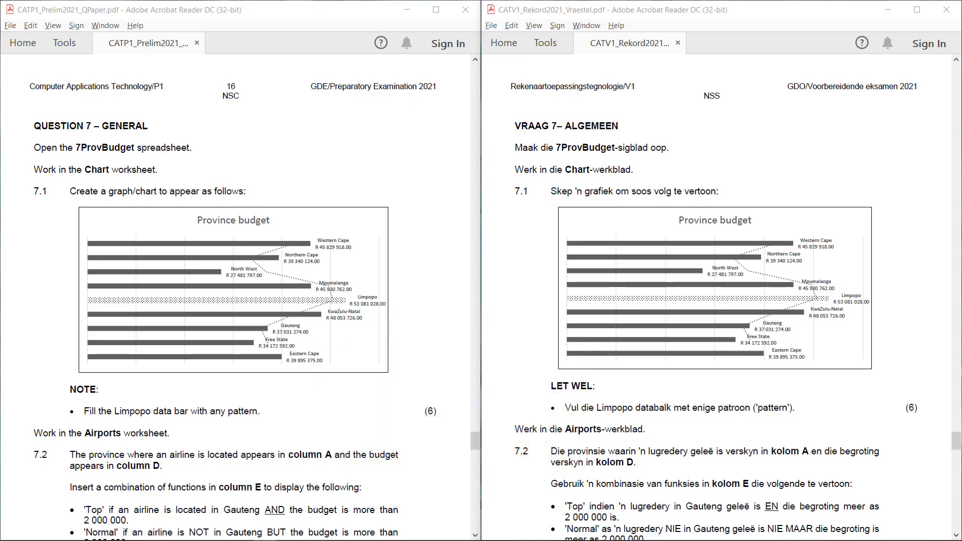
Place the 7ProvBudget workbook on the right half beside the question paper
key("alt+Tab")
left_click_drag(229, 414, 261, 415)
left_click(259, 418)
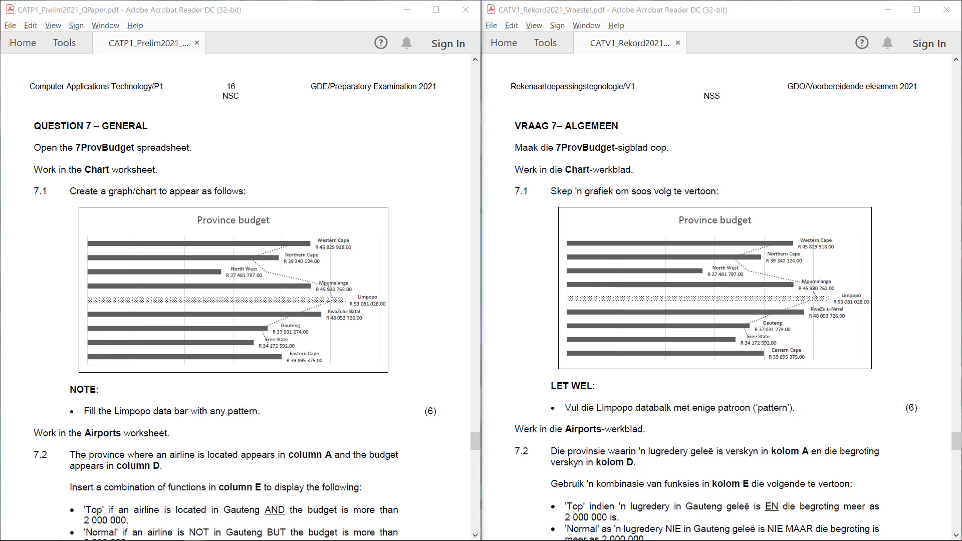
key("alt+Tab")
left_click_drag(481, 10, 713, 36)
Insert a Clustered Bar chart of the province budgets in A1:B9
left_click_drag(531, 160, 637, 258)
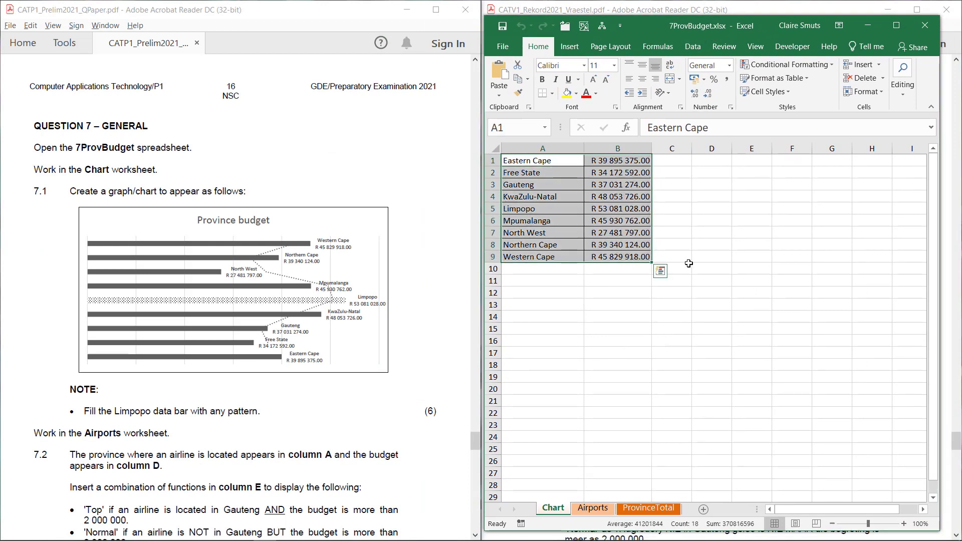
left_click(572, 49)
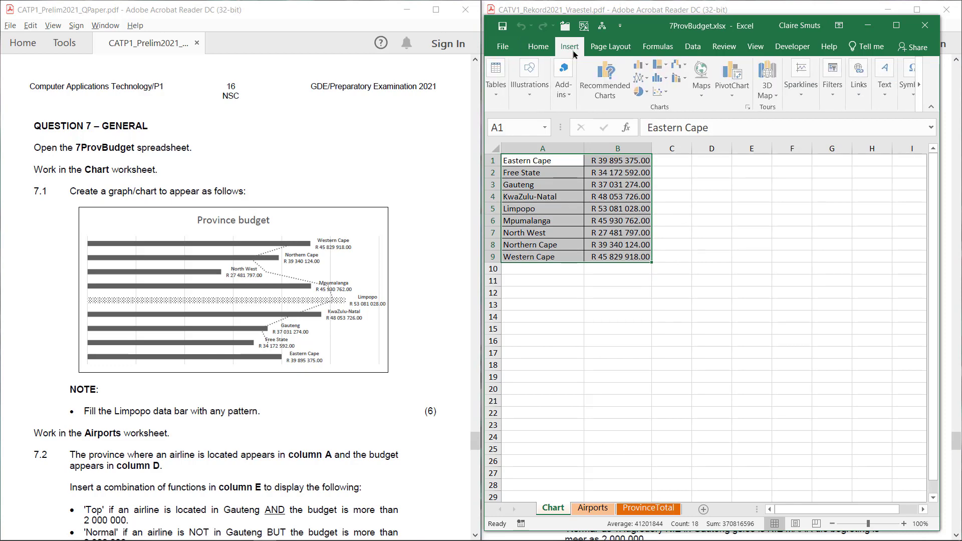
left_click(594, 88)
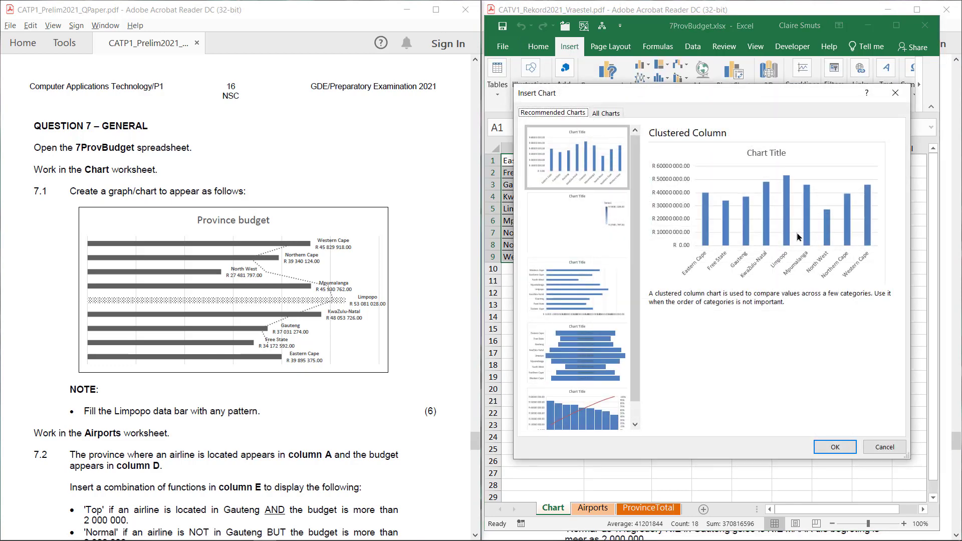
left_click(590, 290)
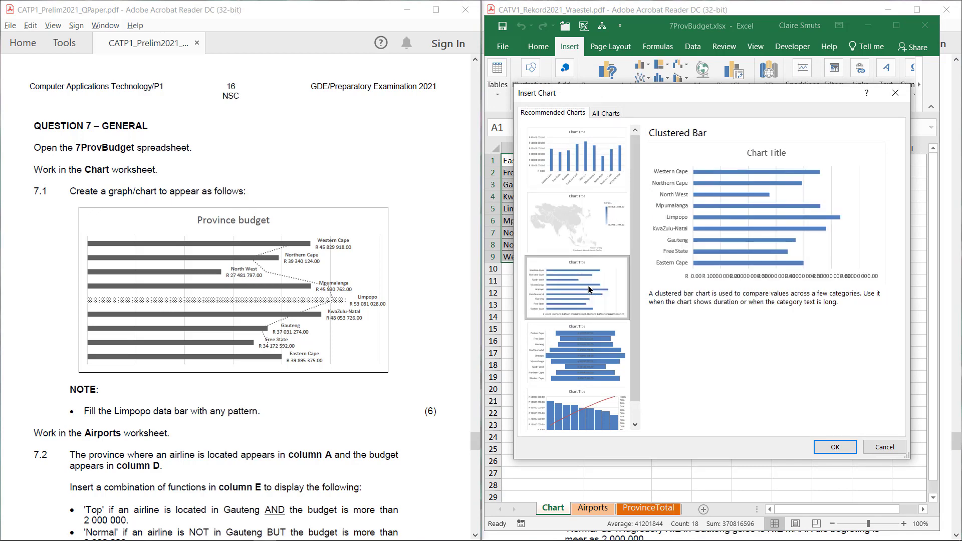
left_click(827, 446)
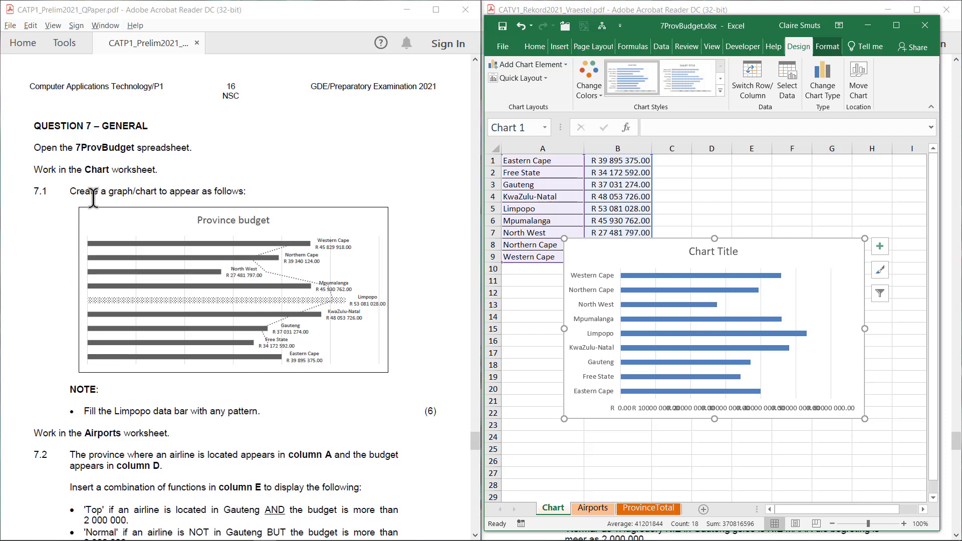
Delete both the province-name axis and the value axis from the bar chart
left_click(592, 319)
key("Delete")
left_click(581, 407)
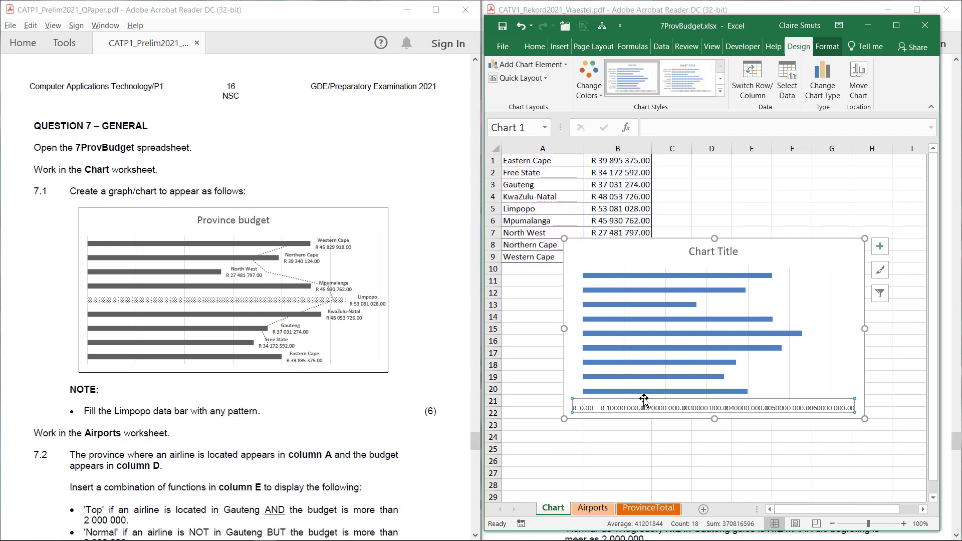
left_click(878, 249)
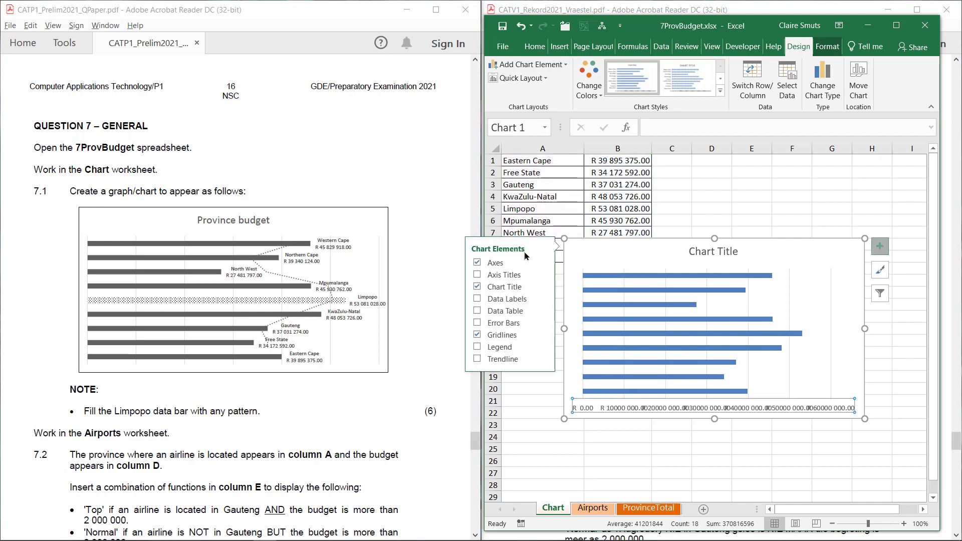
left_click(478, 263)
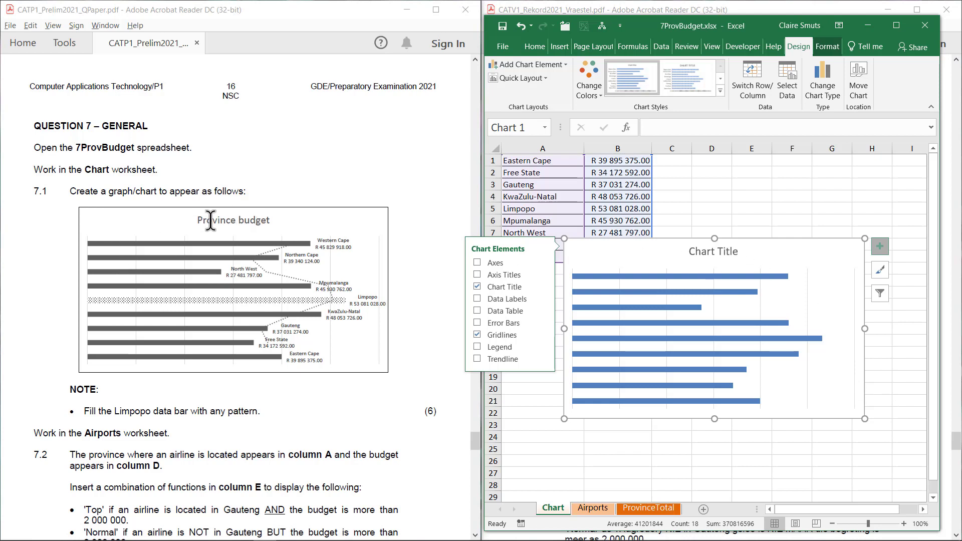
Replace the Chart Title placeholder with 'Province budget'
left_click(712, 252)
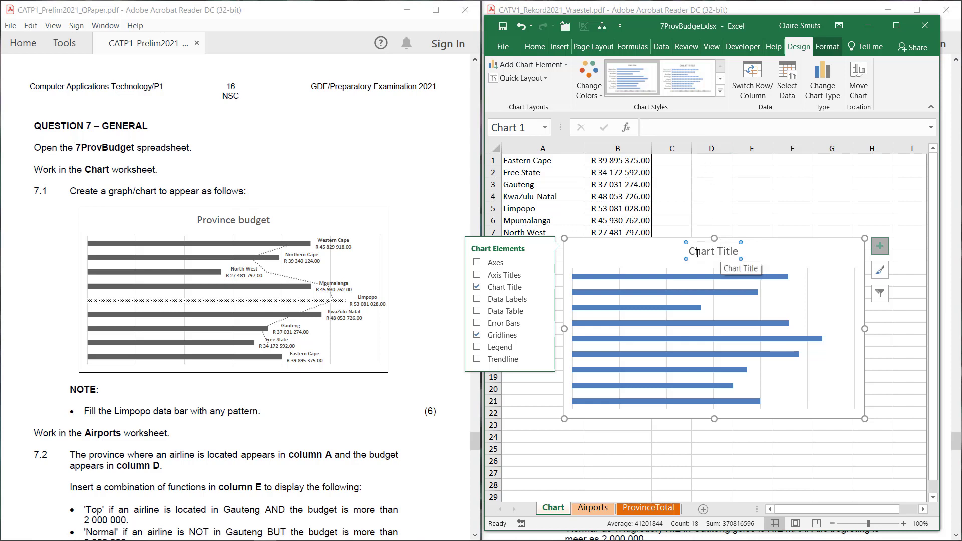
left_click_drag(691, 247, 740, 250)
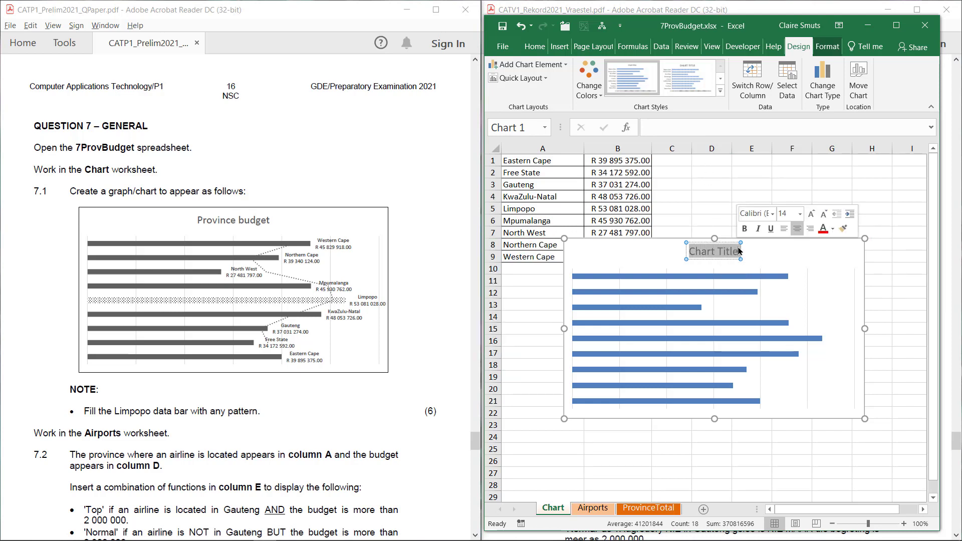
type("Pro")
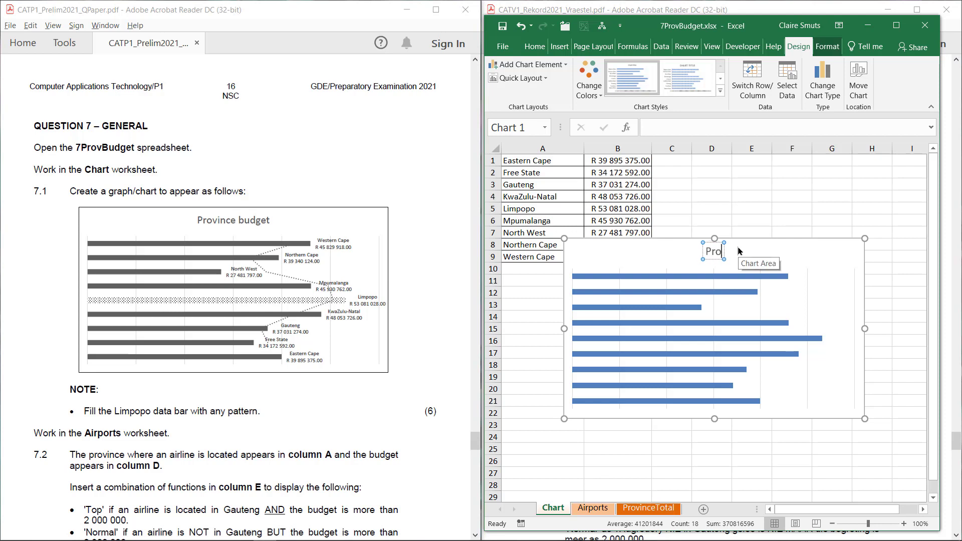
type("vince budget")
Drag the chart below the data into rows 11–25
left_click(751, 221)
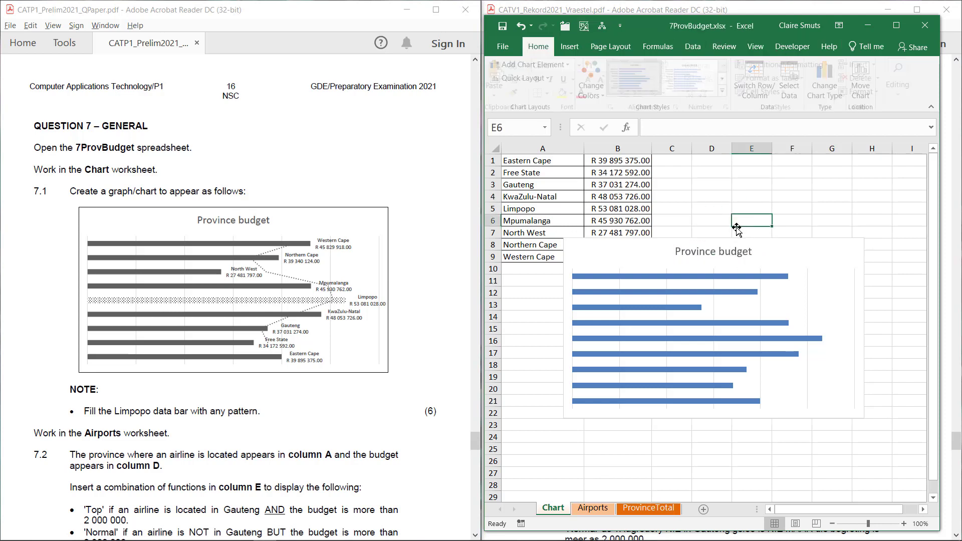
left_click(824, 261)
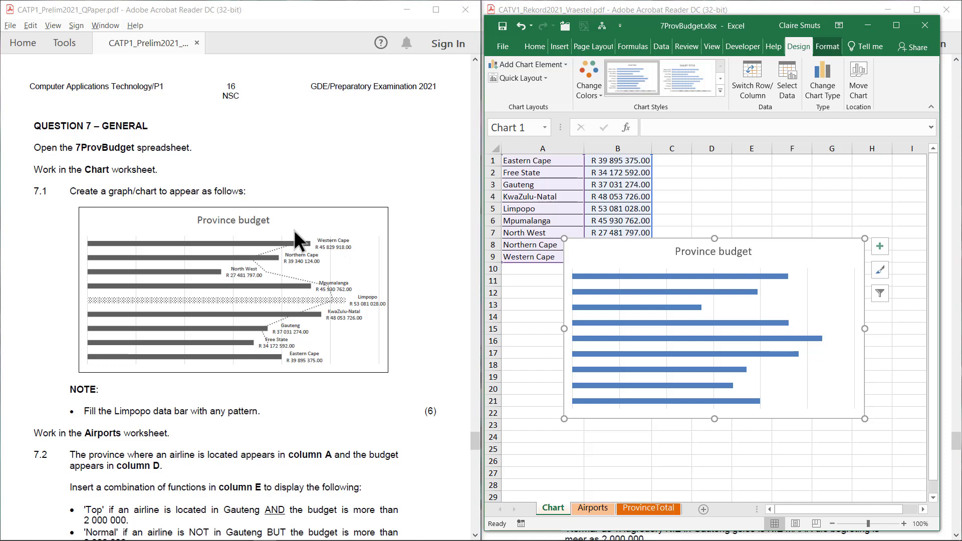
left_click(827, 250)
left_click_drag(827, 250, 784, 289)
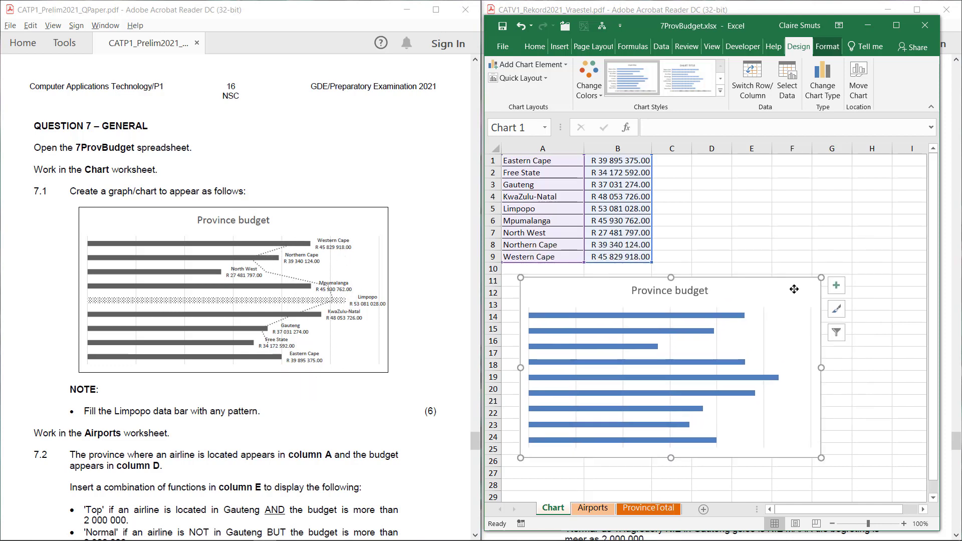
Add a Two Period Moving Average trendline to the bar chart
left_click(835, 291)
left_click(862, 398)
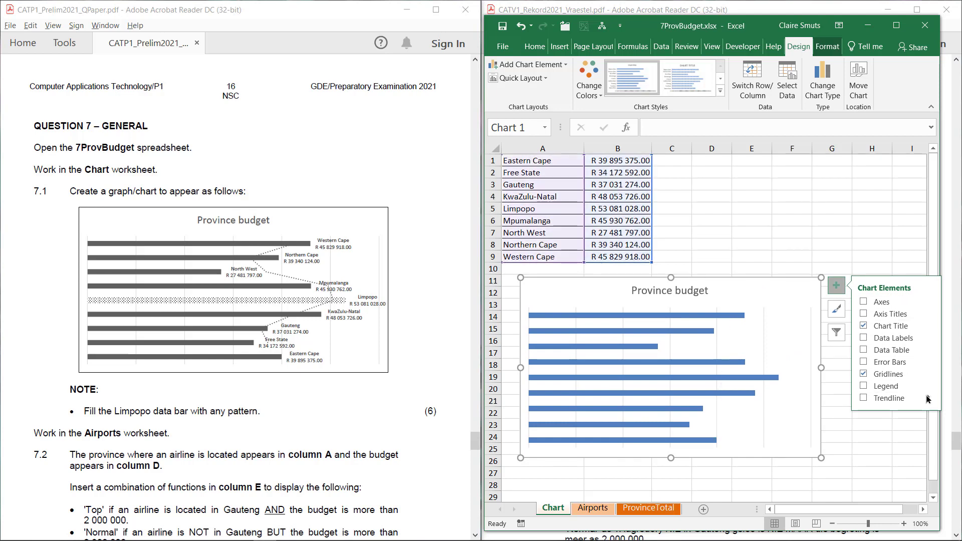
left_click(925, 398)
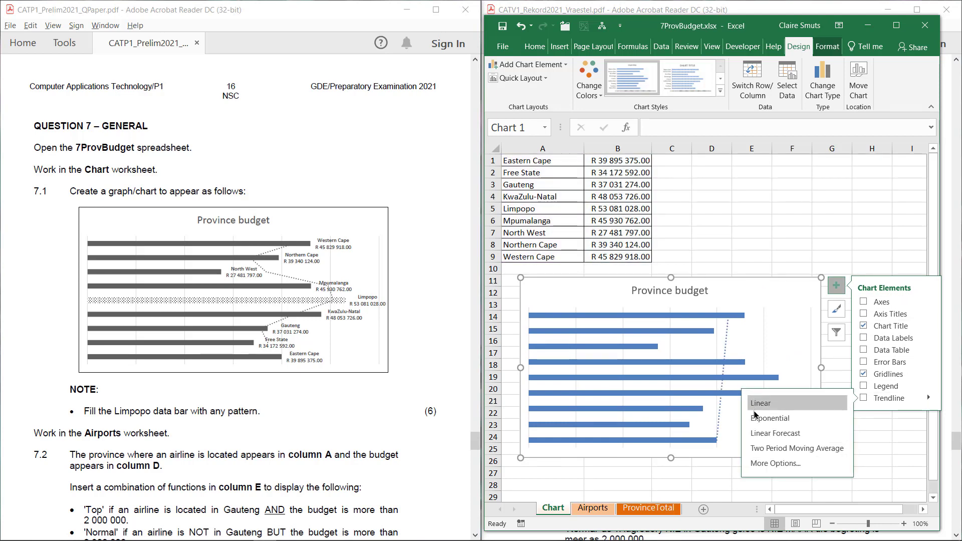
left_click(767, 447)
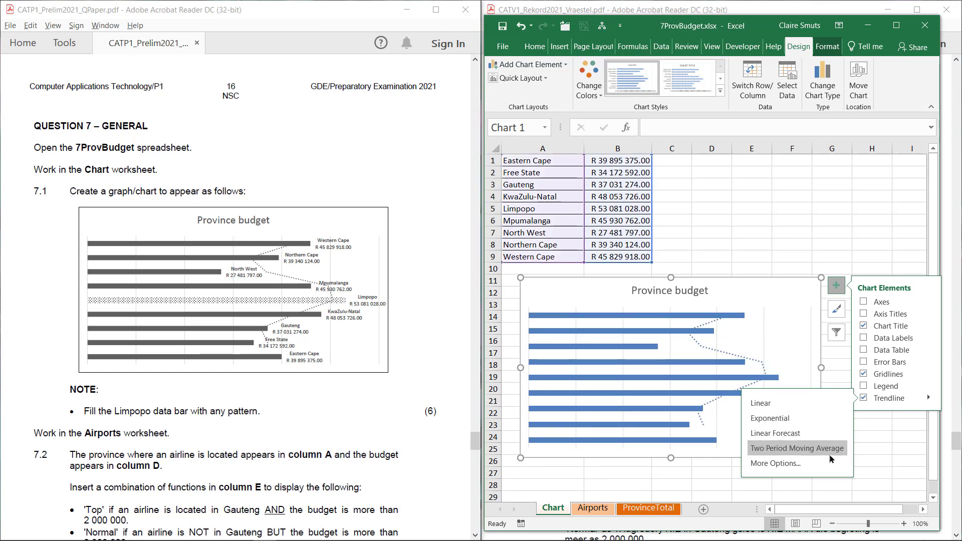
left_click(875, 463)
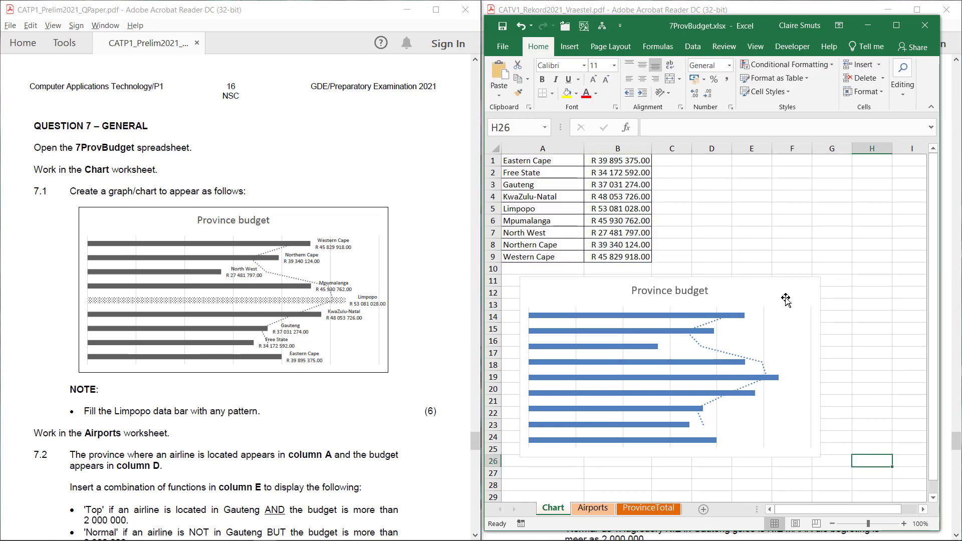
left_click(795, 286)
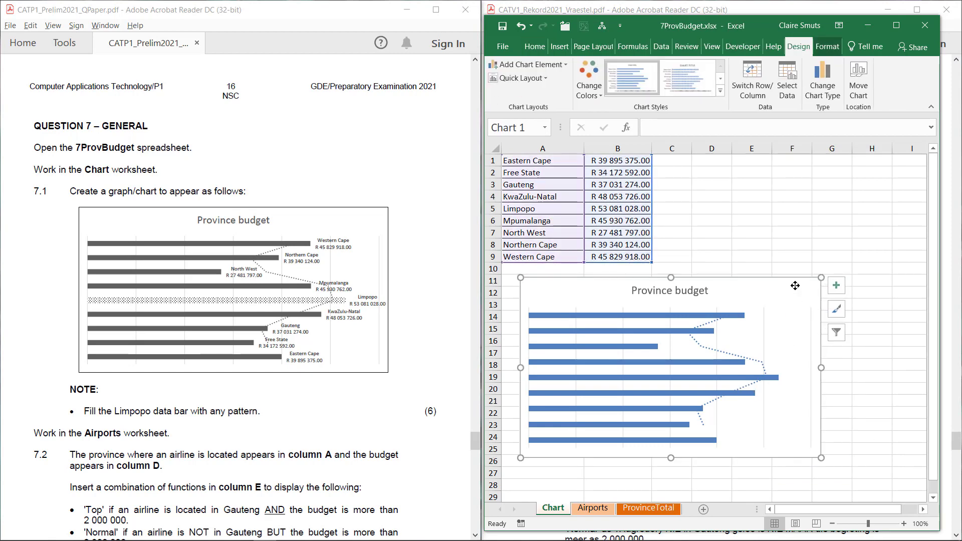
Add data labels to the bars and bring up the Format Data Labels settings
left_click(836, 285)
left_click(869, 337)
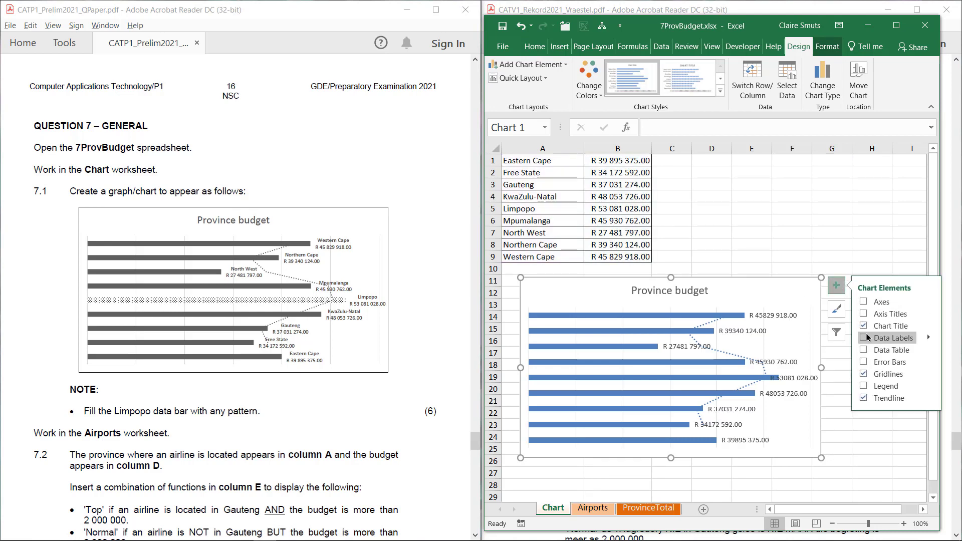
left_click(866, 335)
left_click(929, 339)
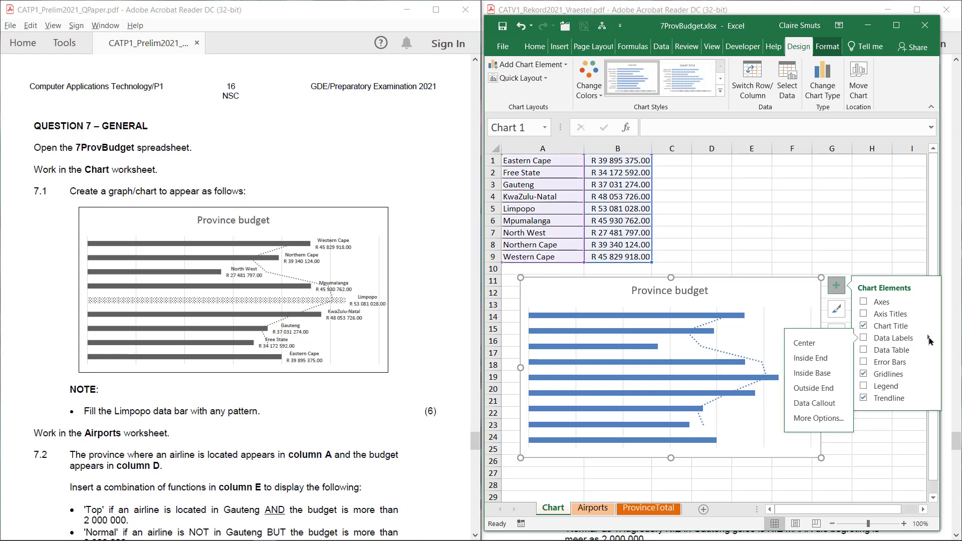
left_click(818, 418)
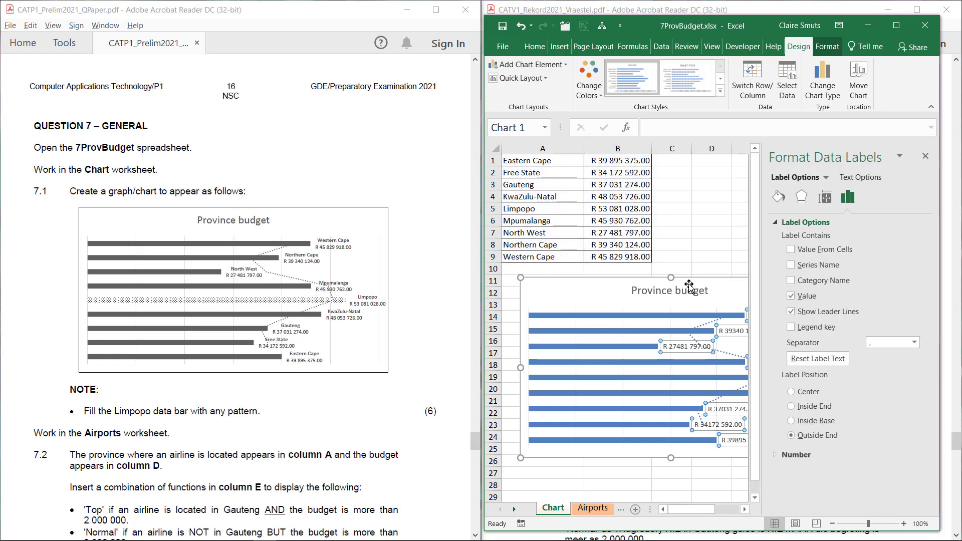
left_click_drag(695, 284, 675, 285)
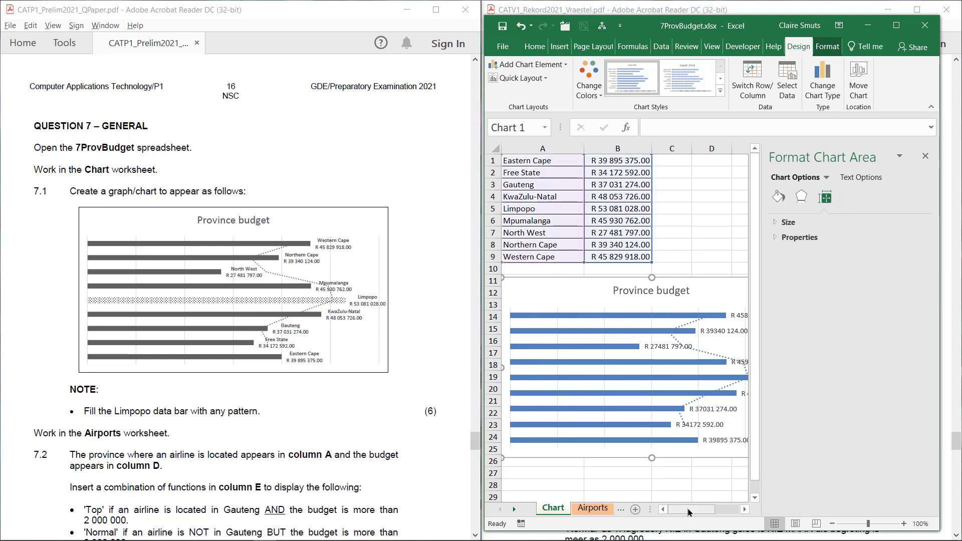
left_click_drag(688, 511, 699, 511)
Make the labels show Category Name and Value, with Series Name unticked
left_click(685, 315)
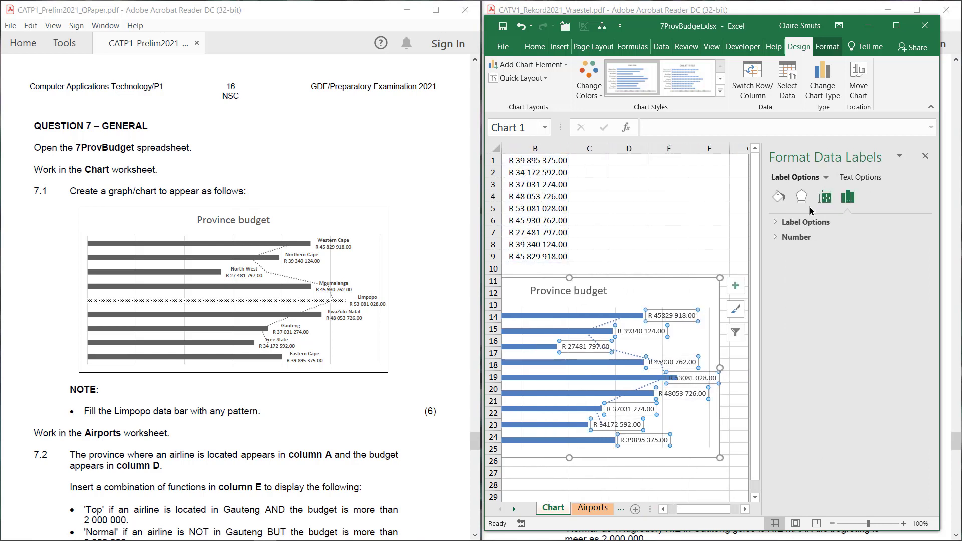
left_click(774, 225)
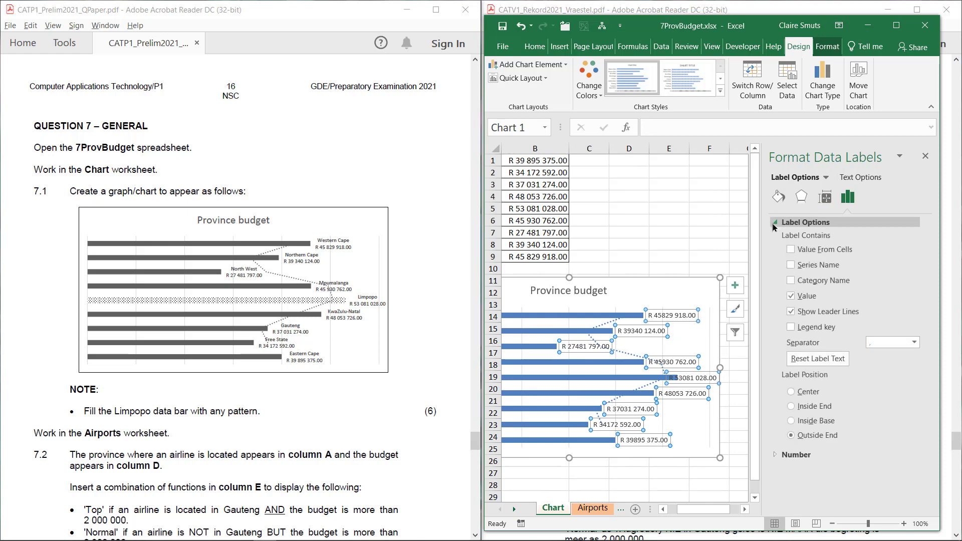
left_click(790, 265)
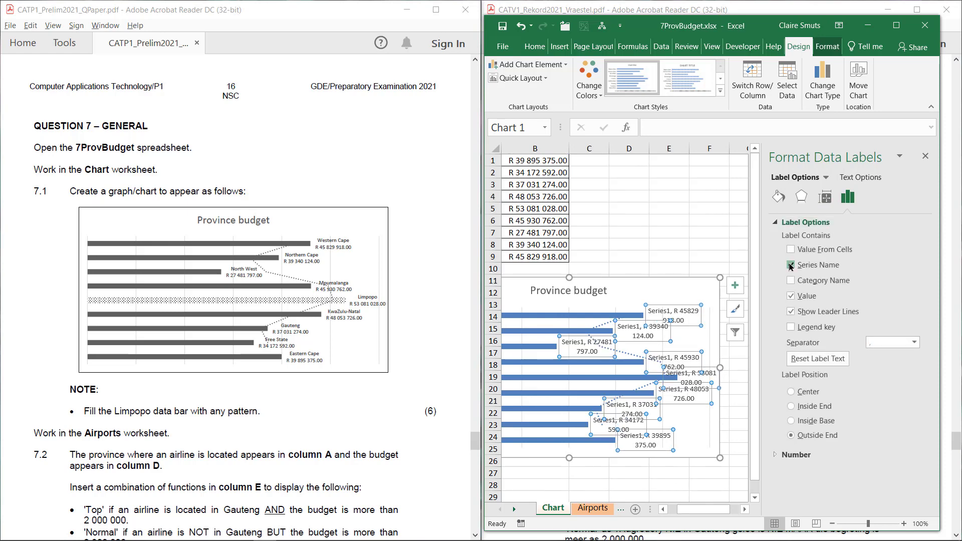
left_click(791, 265)
left_click(791, 281)
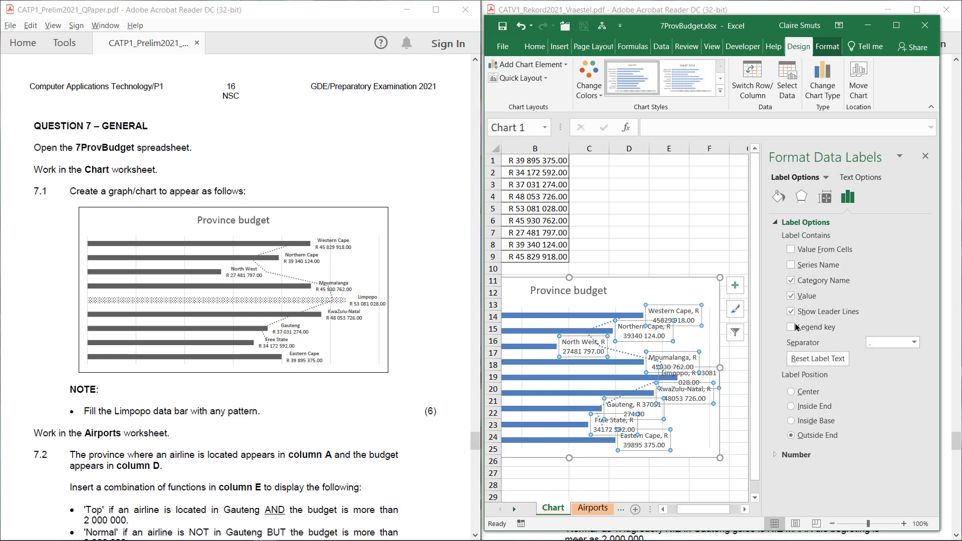
Set the data label separator to (New Line), undoing an accidental chart resize
left_click(914, 344)
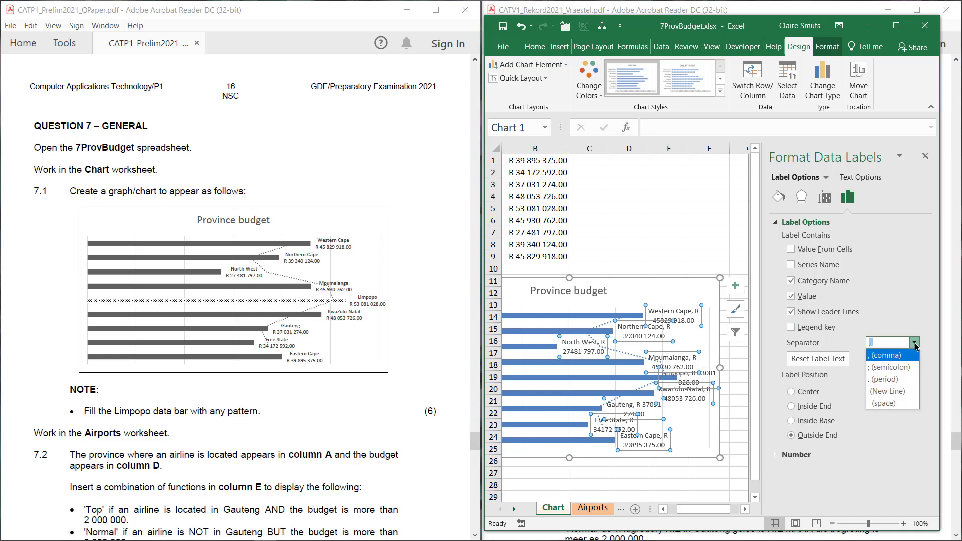
left_click(908, 391)
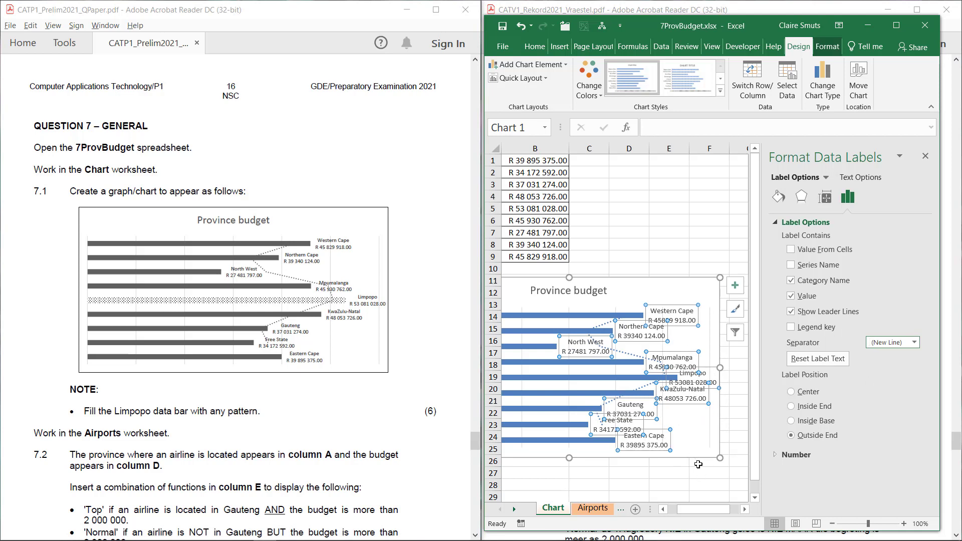
left_click_drag(719, 458, 757, 478)
key("ctrl+z")
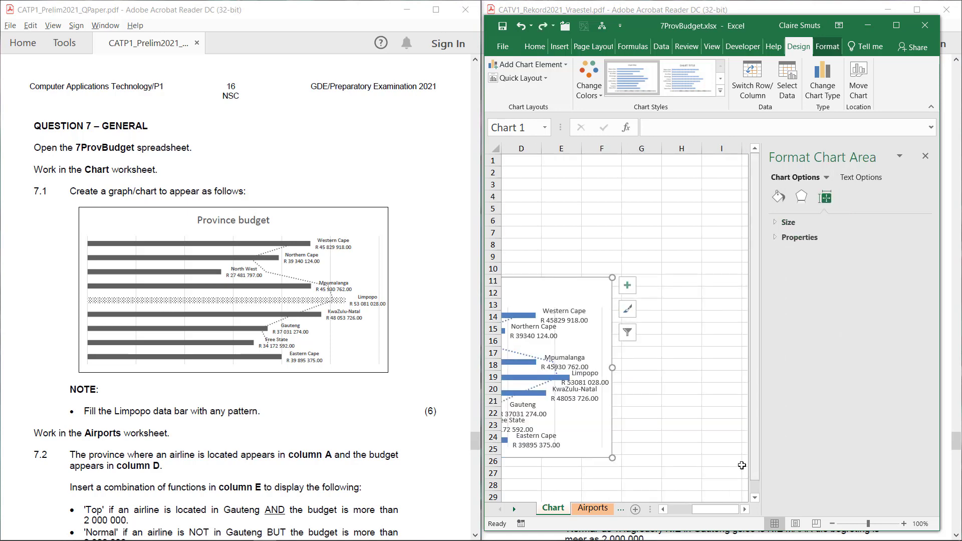
Decrease the data label font size twice to 7 pt
left_click(575, 312)
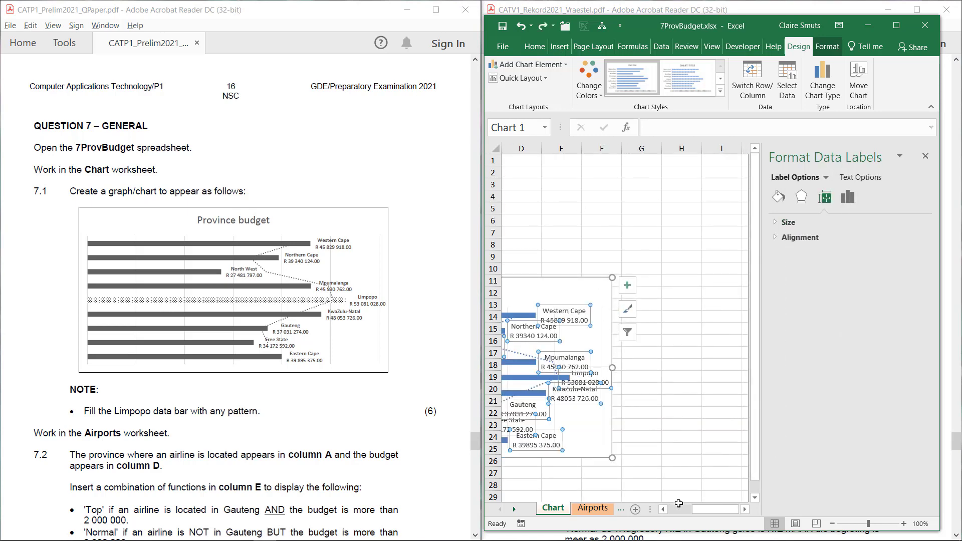
left_click_drag(714, 509, 690, 509)
left_click(534, 47)
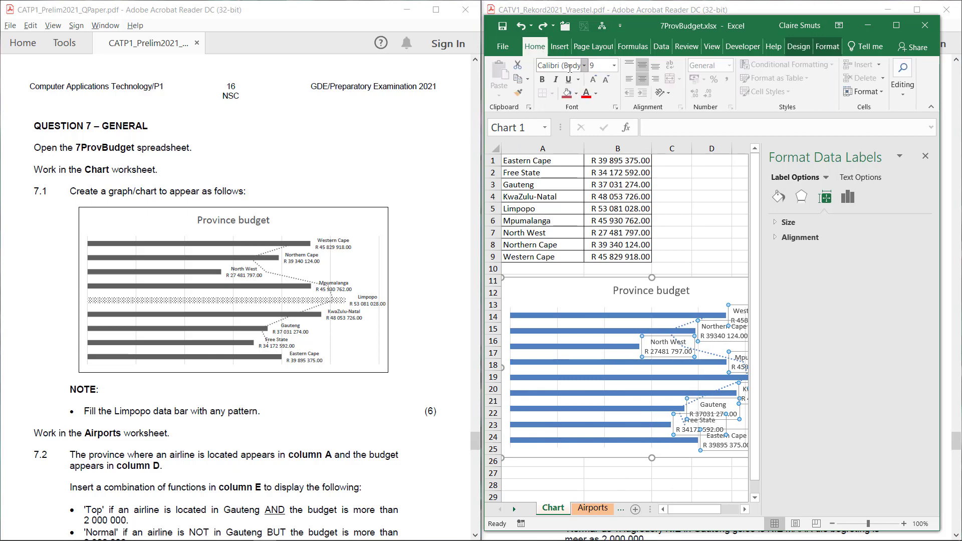
left_click(606, 79)
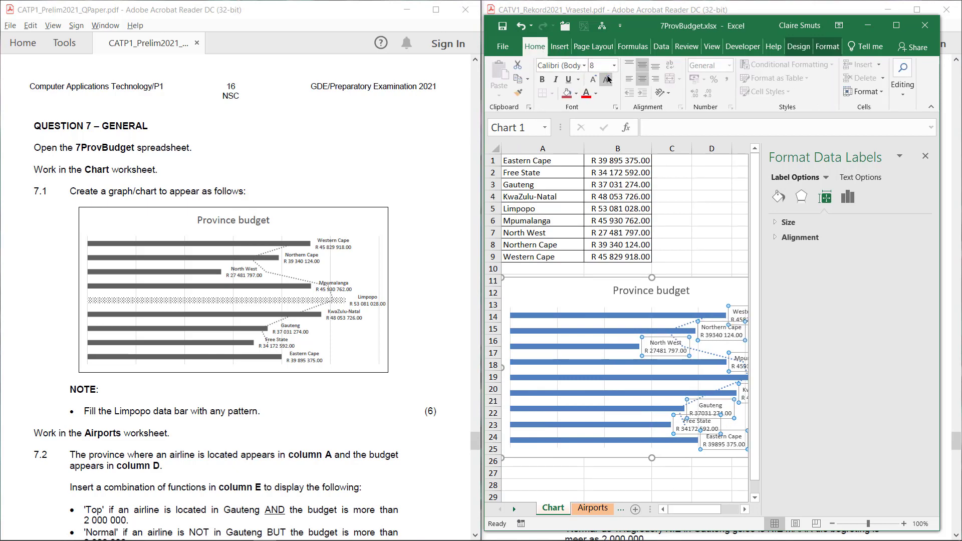
left_click(607, 79)
left_click_drag(703, 509, 713, 511)
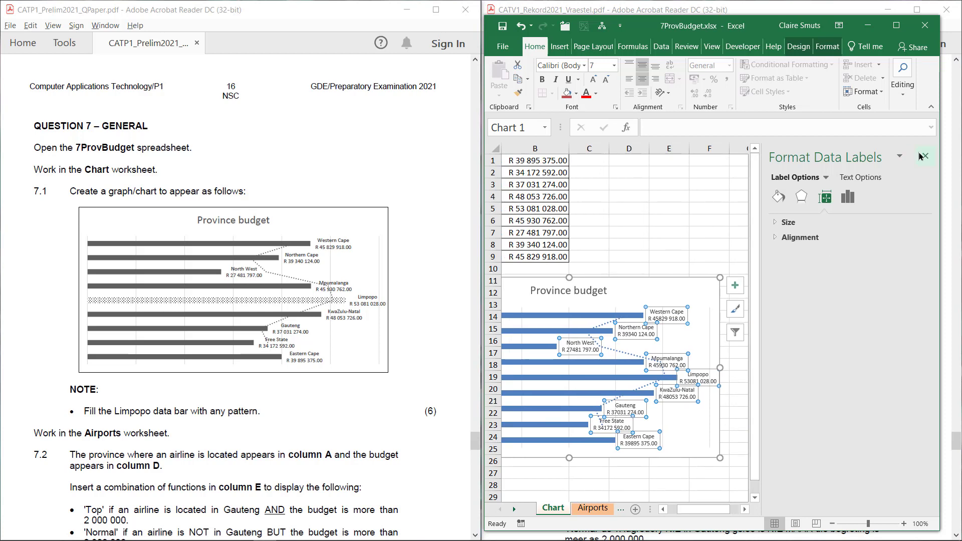
Give only the Limpopo bar a diagonal-stripe Pattern fill
left_click(617, 379)
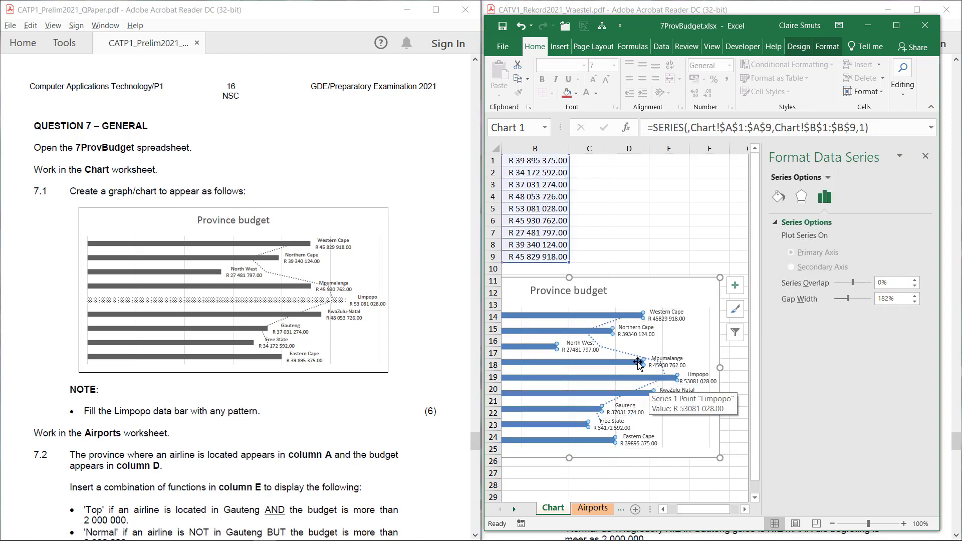
left_click(613, 380)
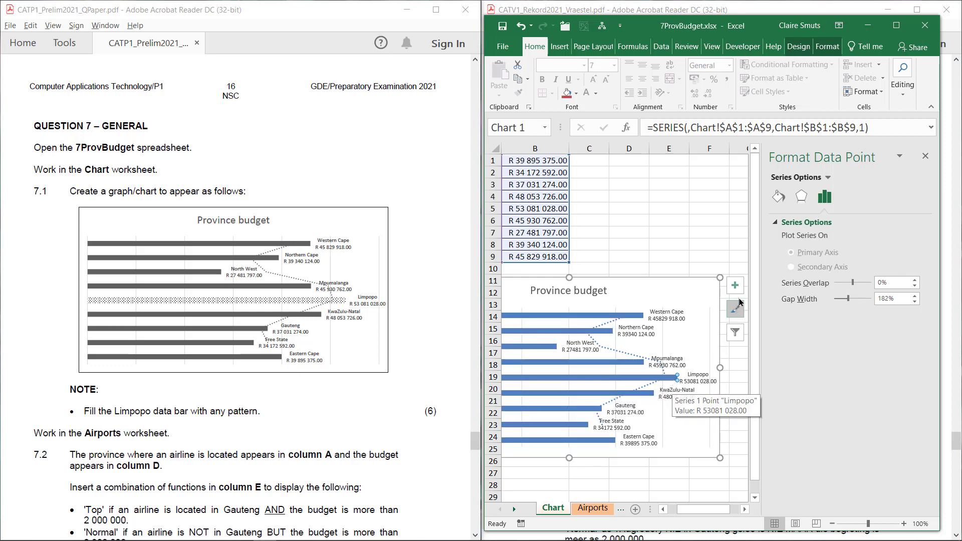
left_click(779, 199)
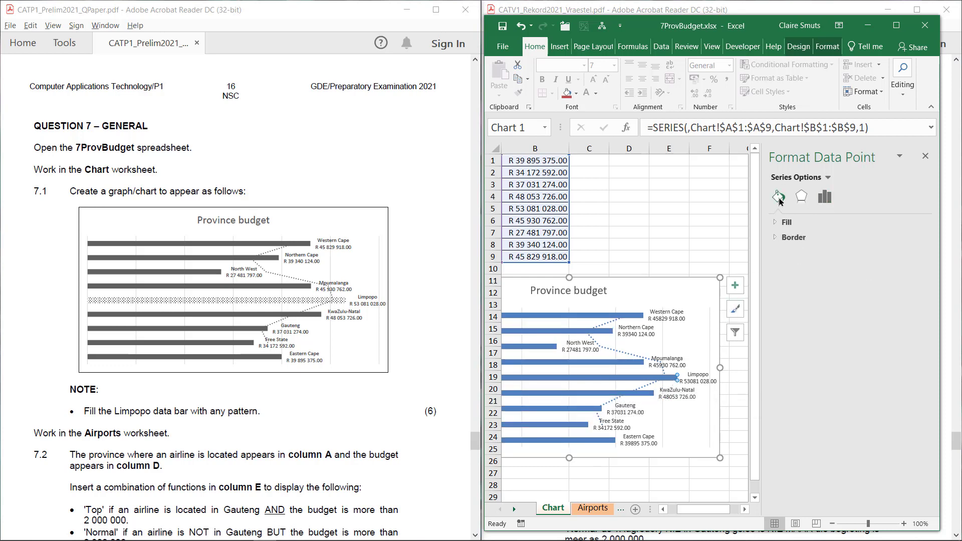
left_click(774, 223)
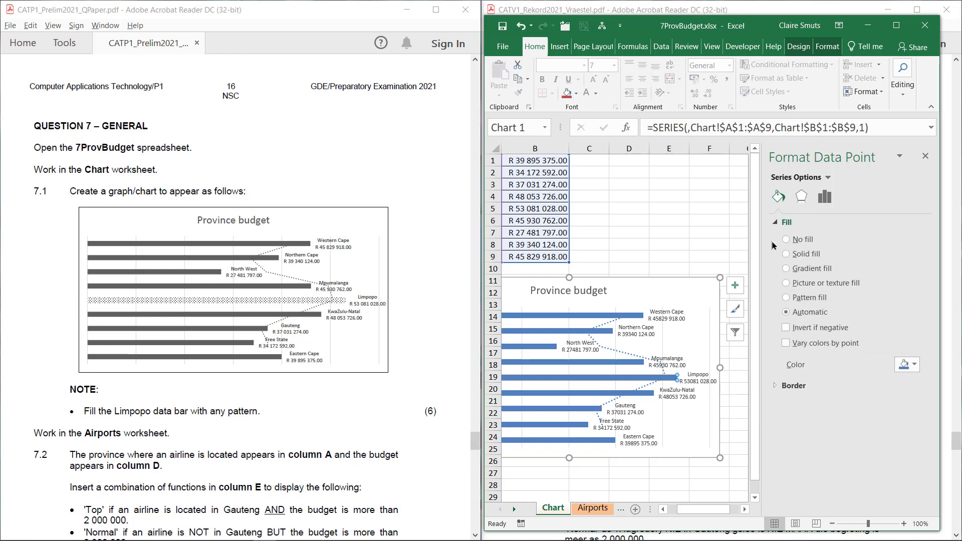
left_click(788, 284)
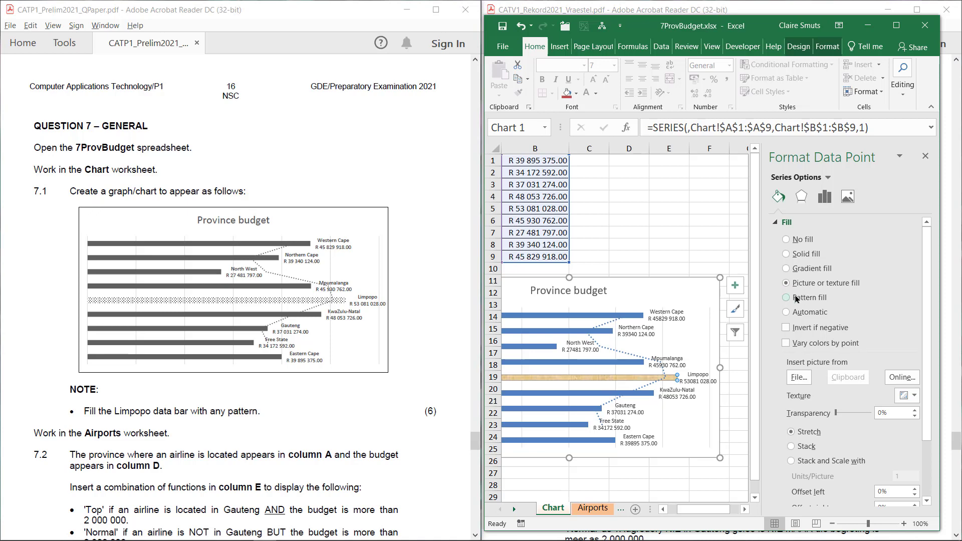
left_click(786, 297)
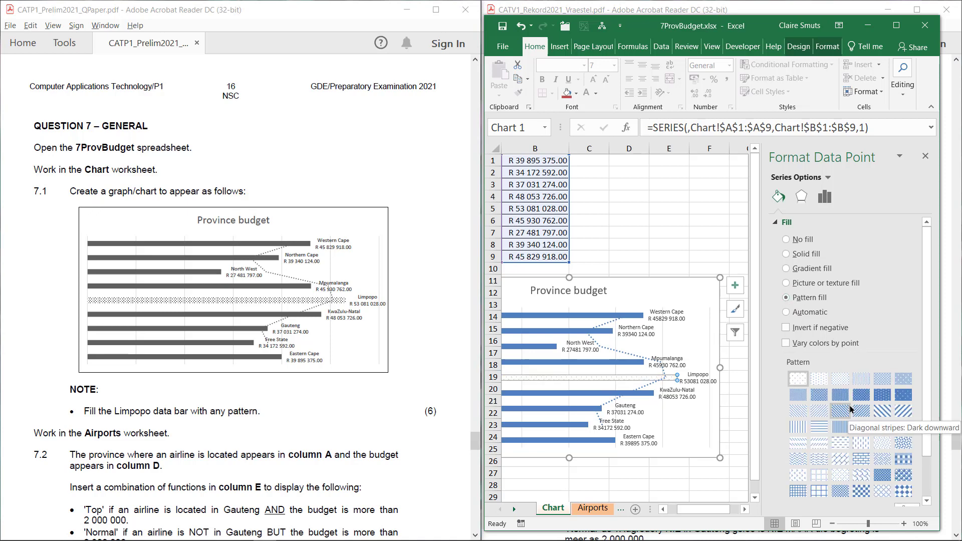
left_click(867, 412)
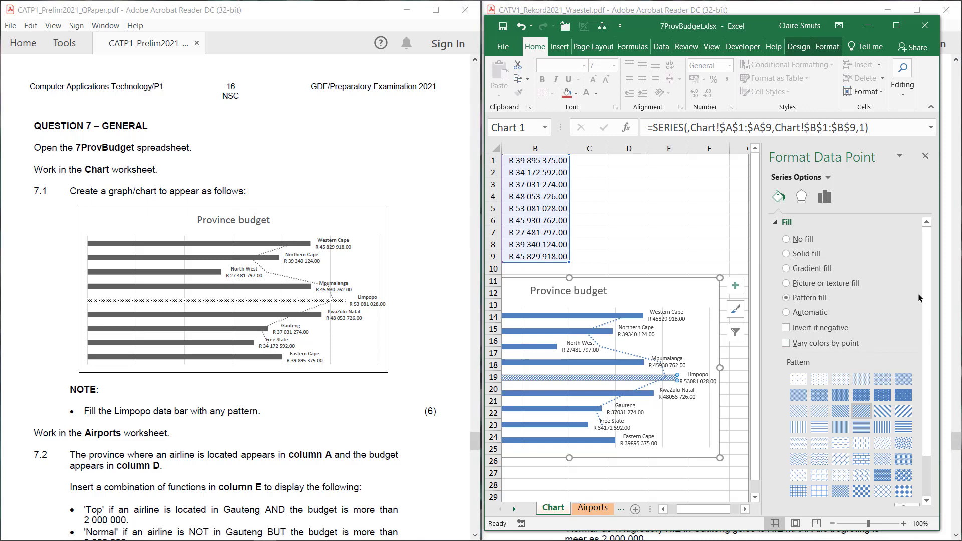
Close the formatting pane and shift the chart slightly up and right under the data
left_click(925, 156)
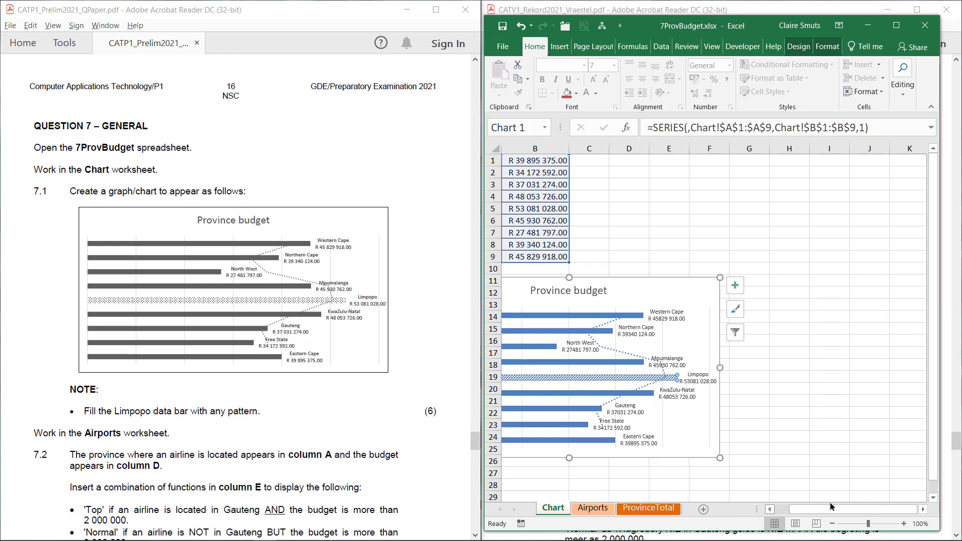
left_click_drag(831, 507, 815, 507)
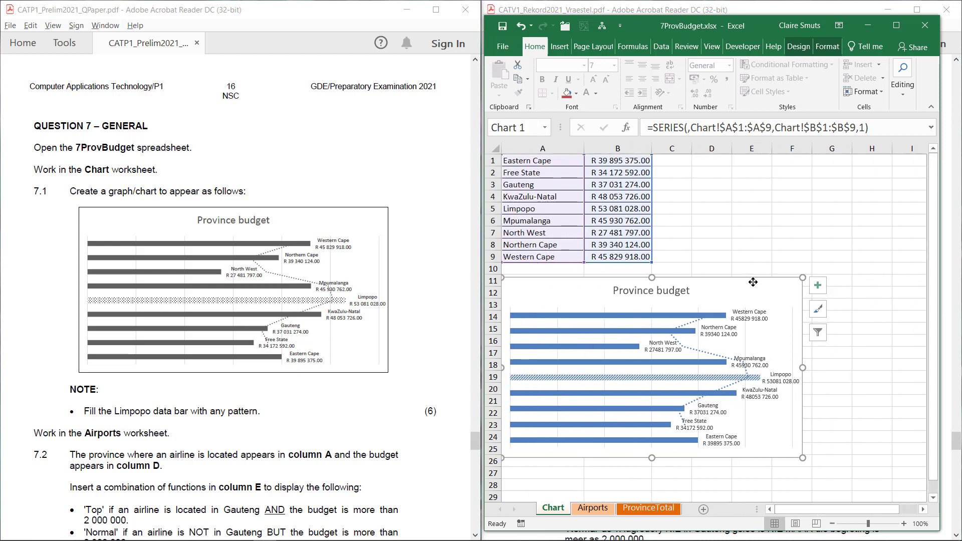
left_click(800, 275)
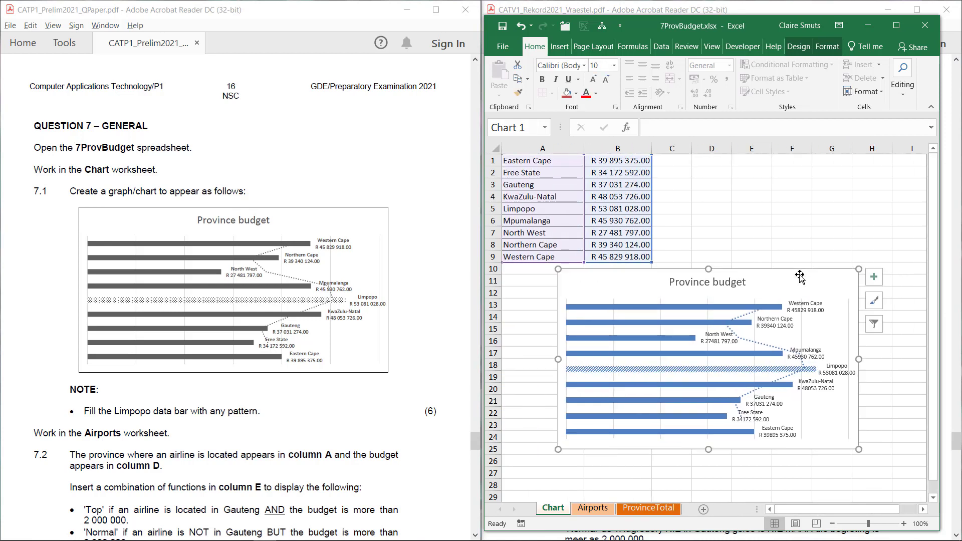
left_click(801, 234)
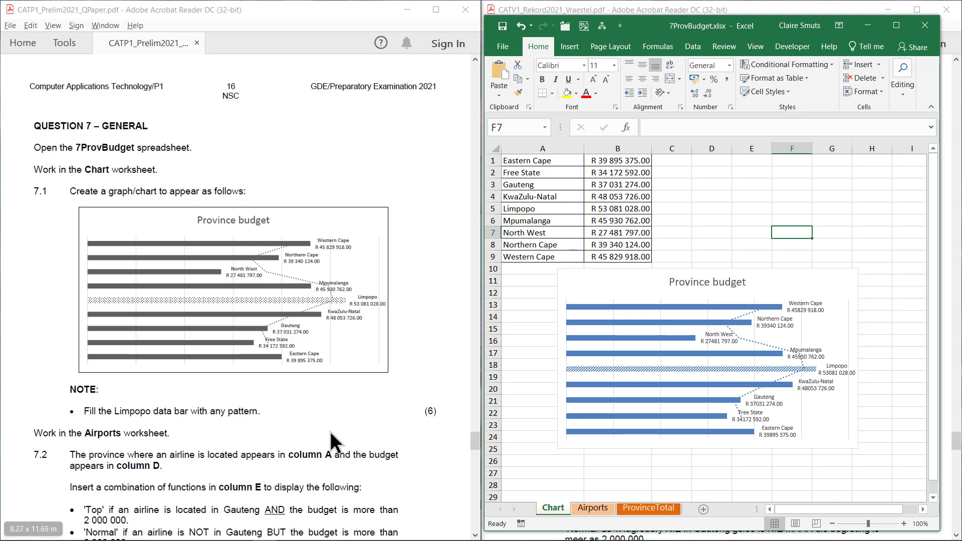
Switch to the Airports sheet beside the PDF, showing columns D–E, then select H1
left_click(594, 509)
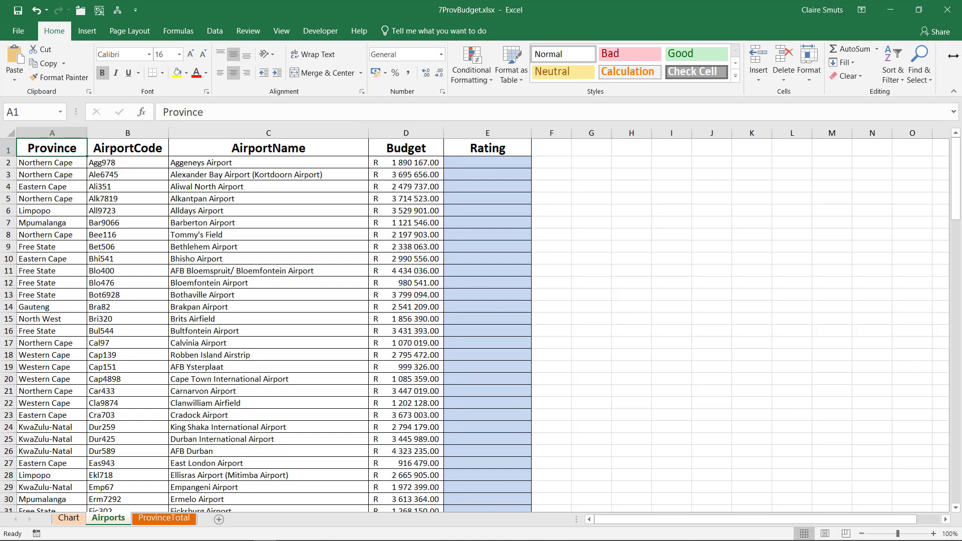
double_click(658, 10)
left_click_drag(703, 22, 712, 20)
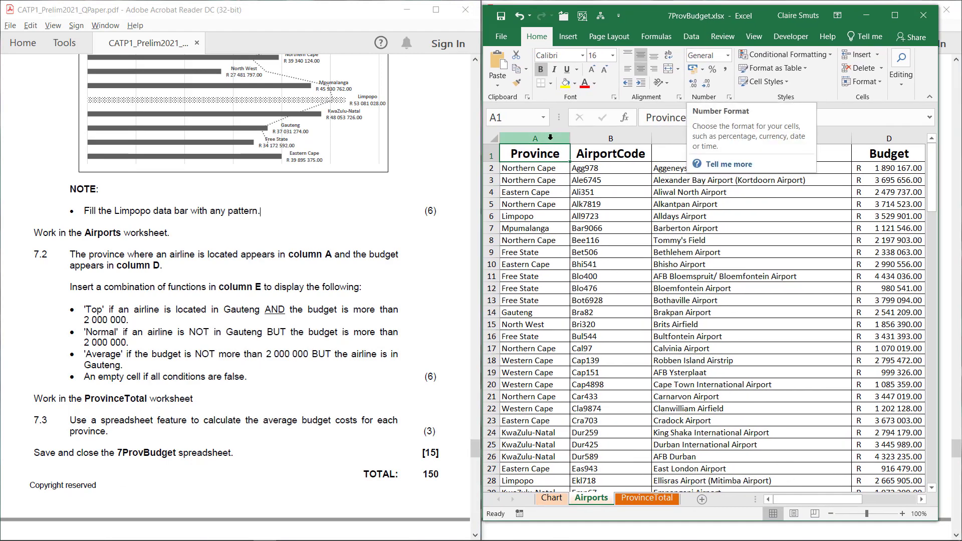
left_click(548, 137)
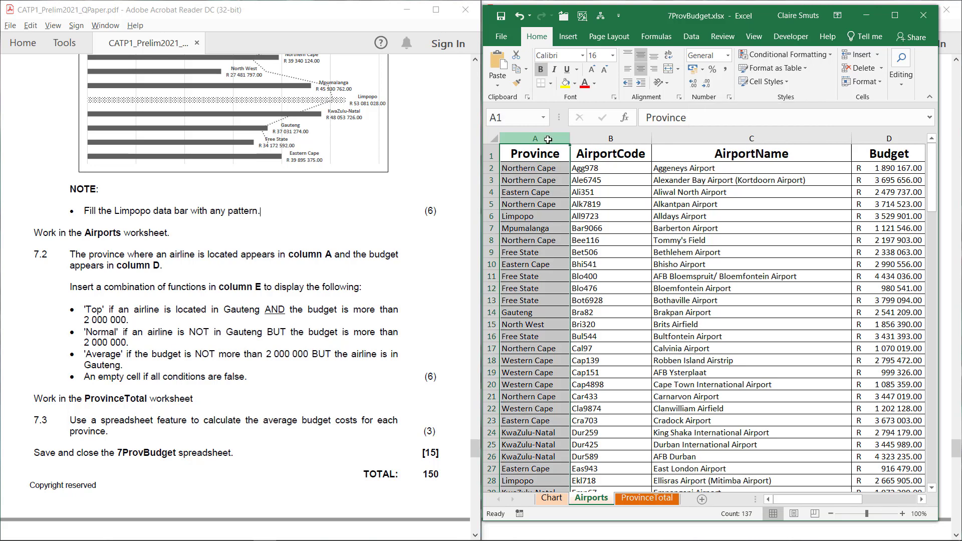
left_click(867, 137)
left_click_drag(800, 498, 837, 498)
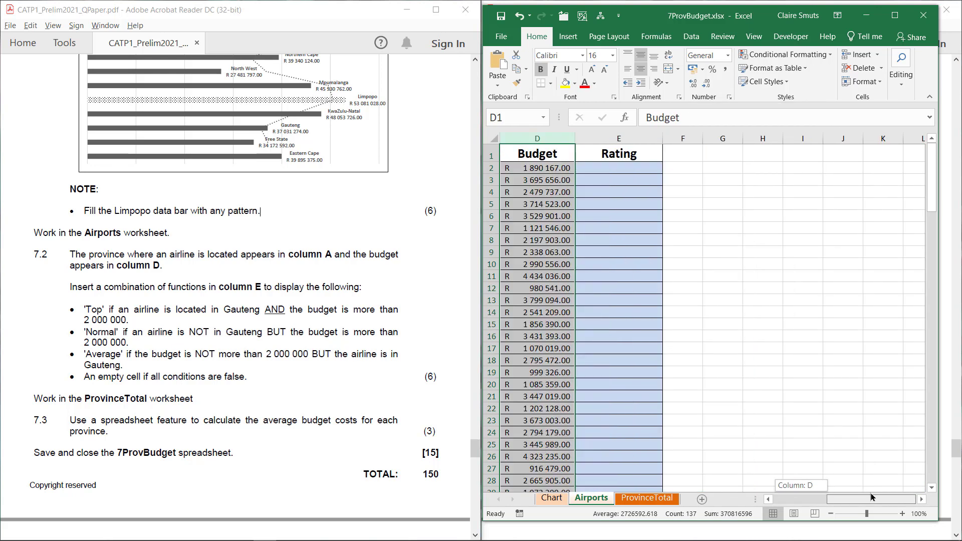
left_click(757, 160)
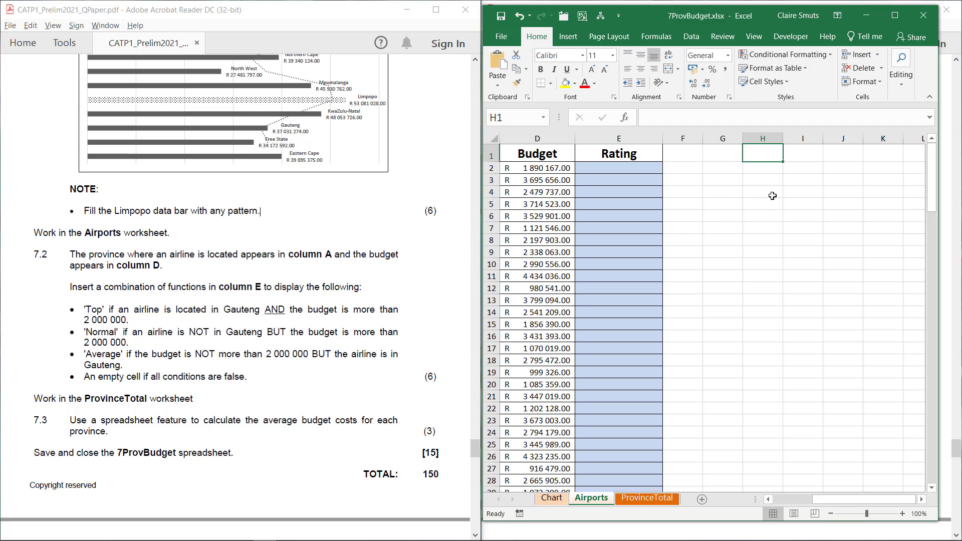
Enter the rating labels Top, Normal, Average and Empty in H1:H4
type("Top")
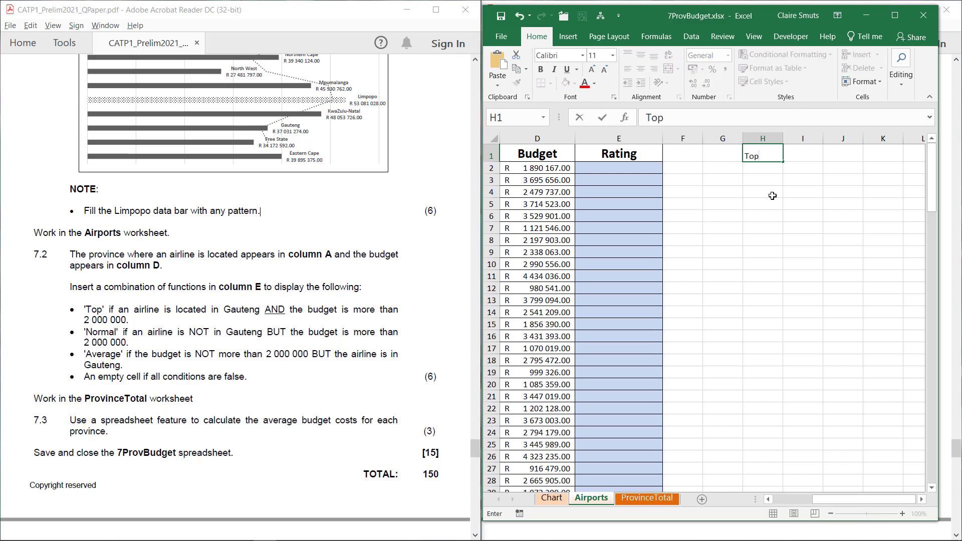
key("Tab")
key("Down")
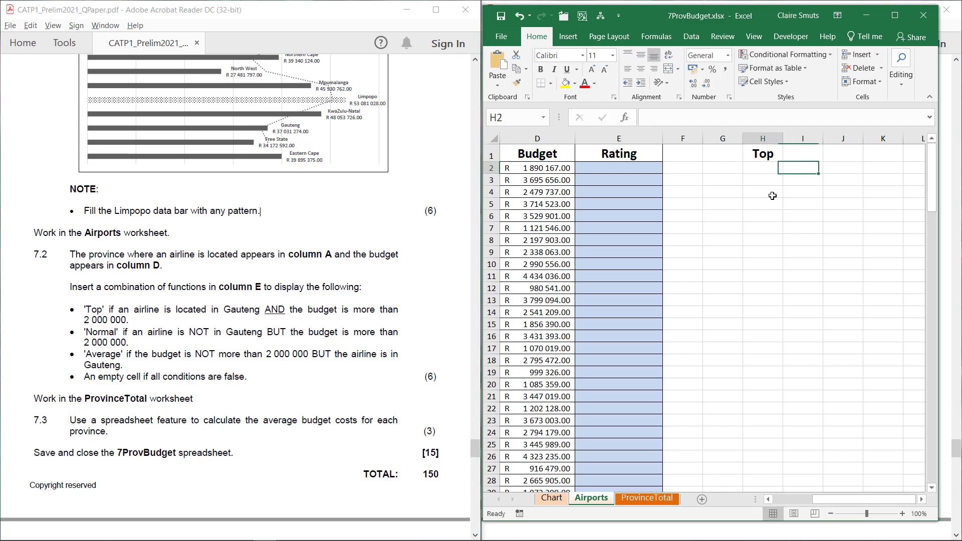
key("Left")
type("Normal")
key("Return")
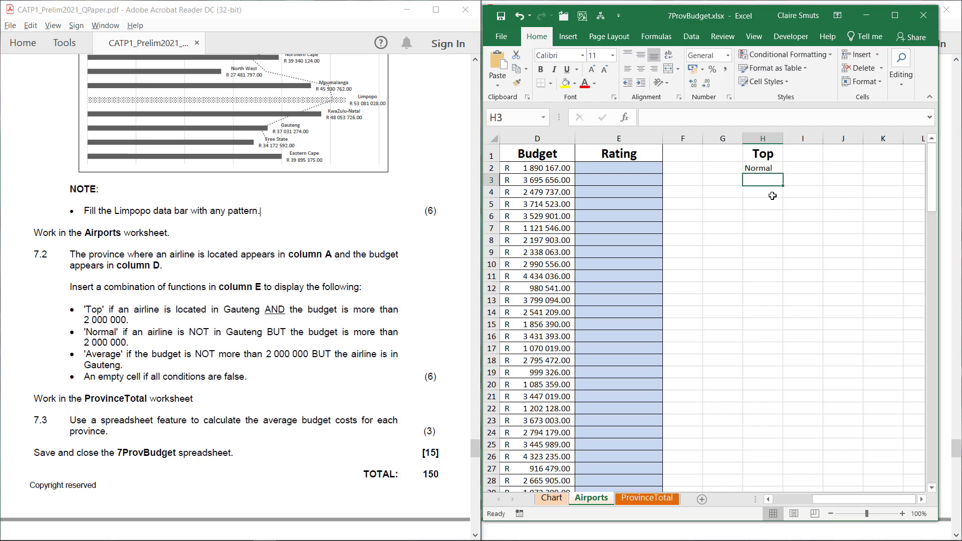
type("Average")
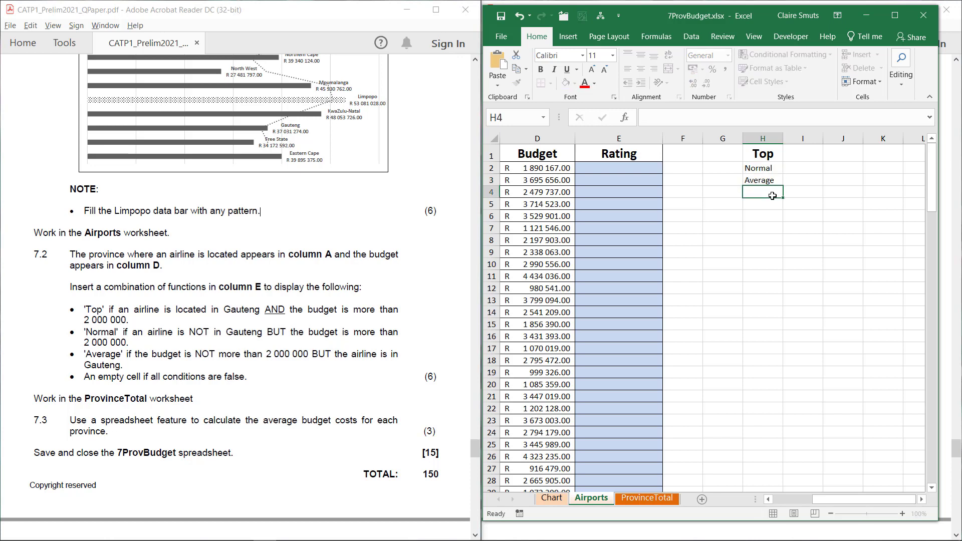
key("Return")
type("Empty")
key("Return")
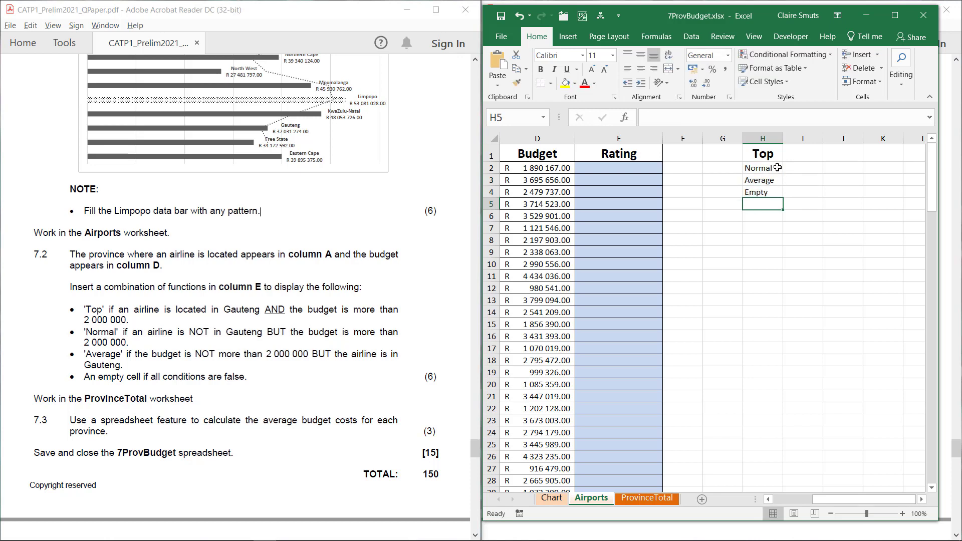
Clear Formats on the heading range from H1 so Top becomes plain text
left_click(767, 155)
left_click(799, 154)
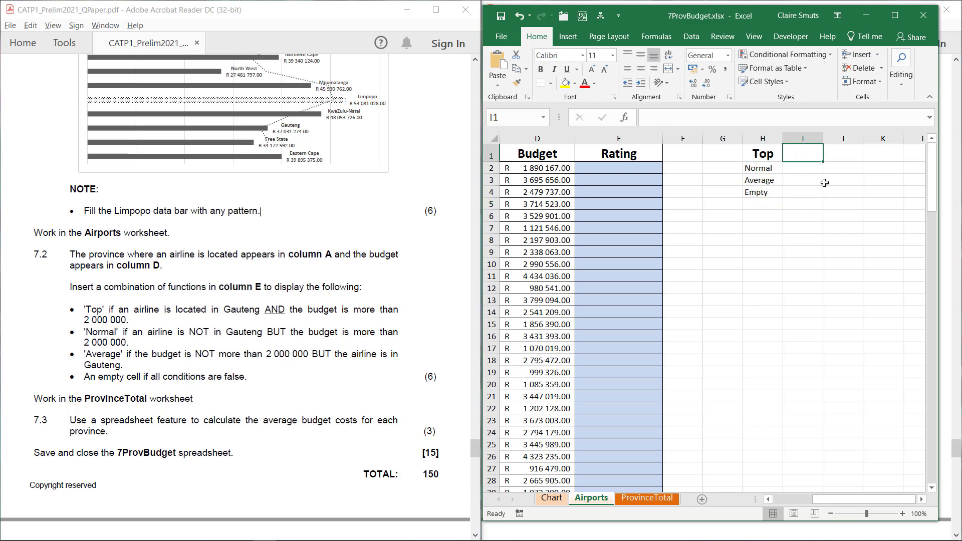
left_click(771, 156)
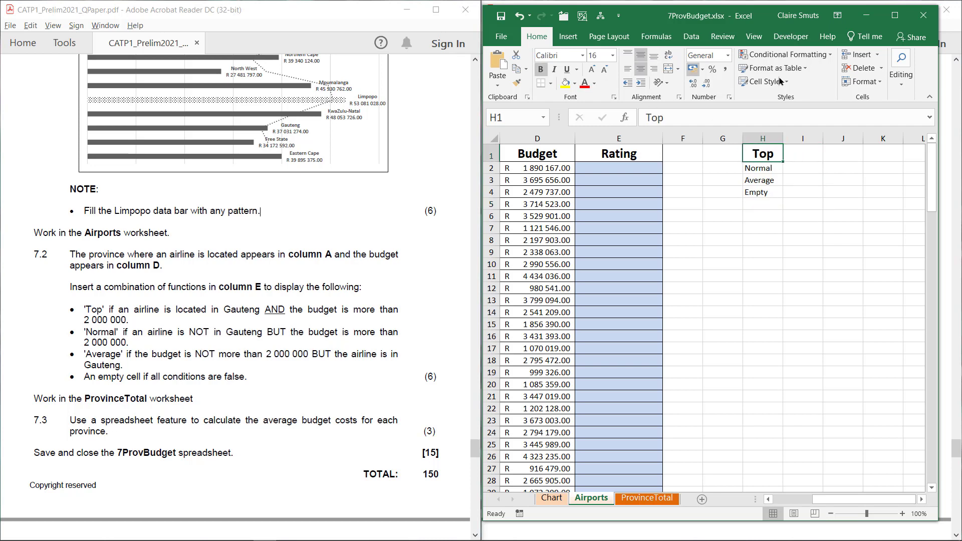
mouse_move(762, 158)
left_mouse_down()
mouse_move(891, 165)
mouse_move(745, 155)
left_mouse_up()
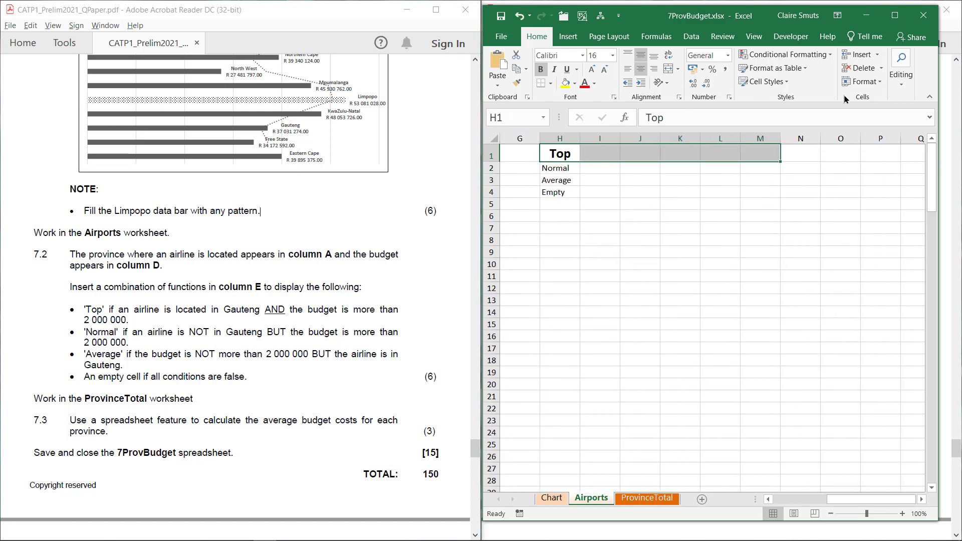
left_click(899, 78)
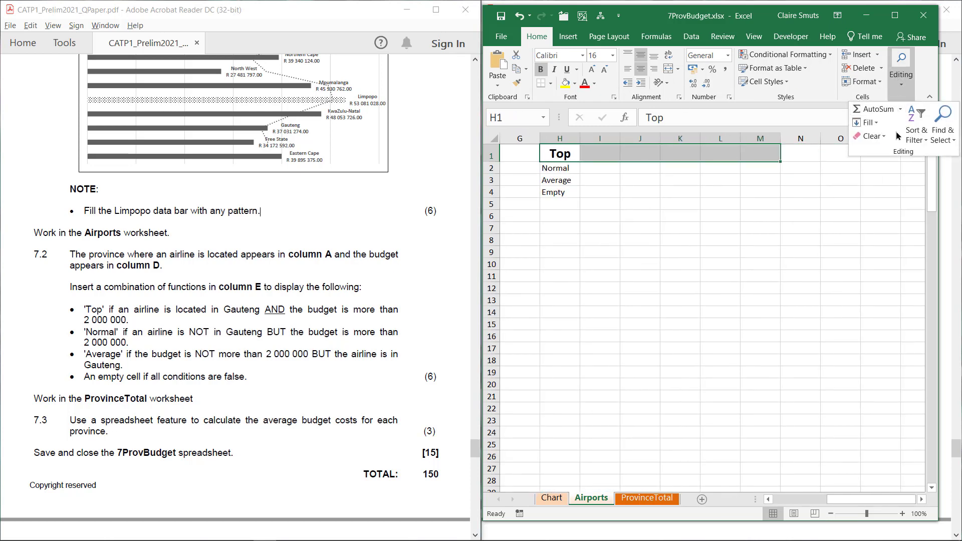
left_click(885, 137)
left_click(881, 167)
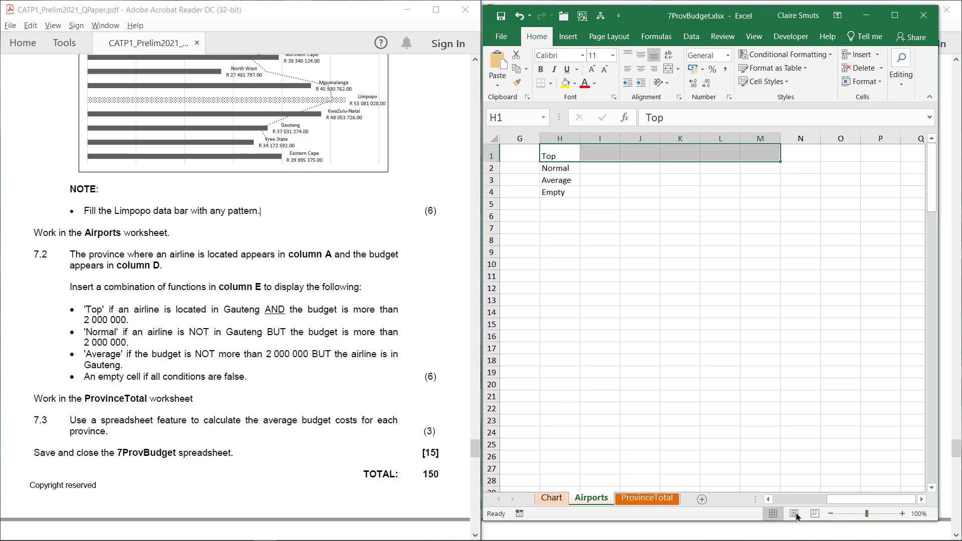
left_click_drag(840, 499, 824, 501)
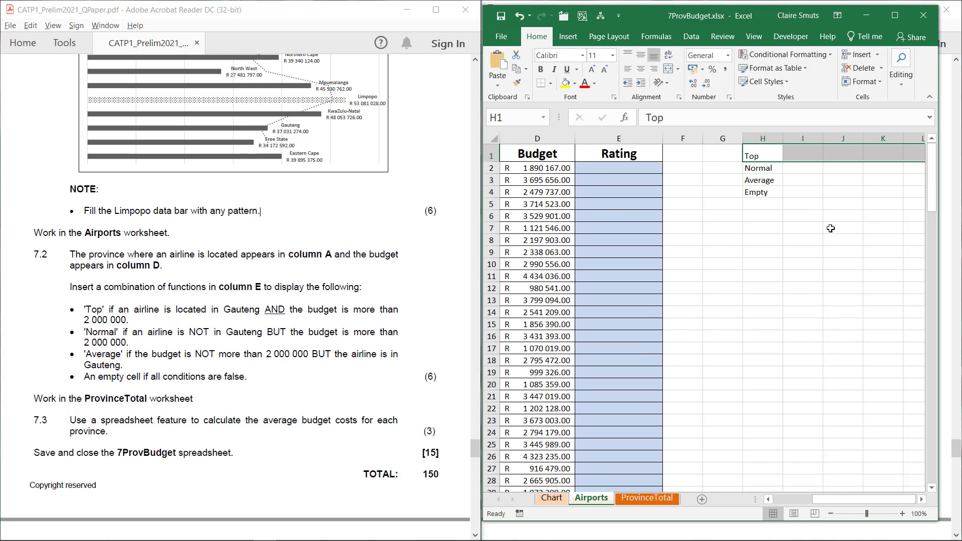
Enter Gauteng and Not Gauteng in I1:I2, each with '>2 000 000 beside it in J
left_click(799, 158)
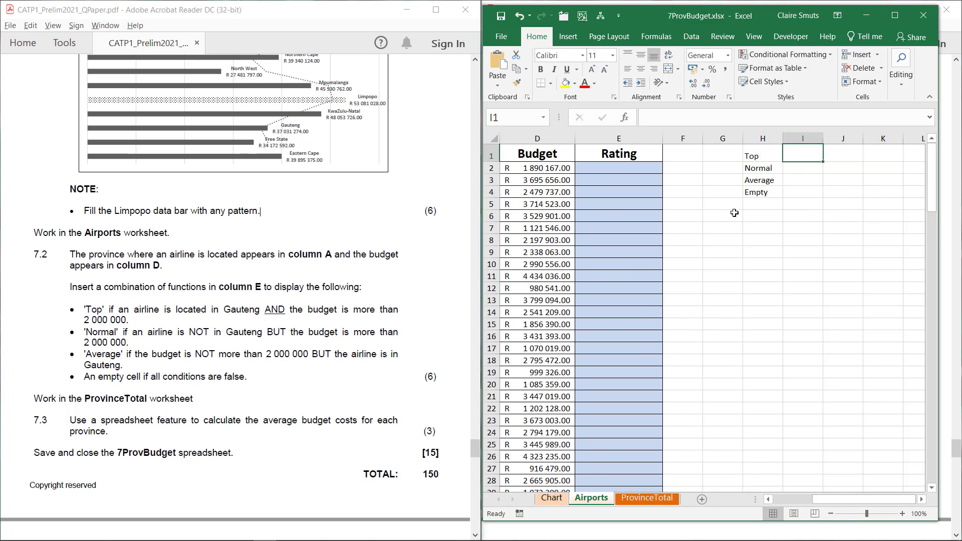
type("Gaugen")
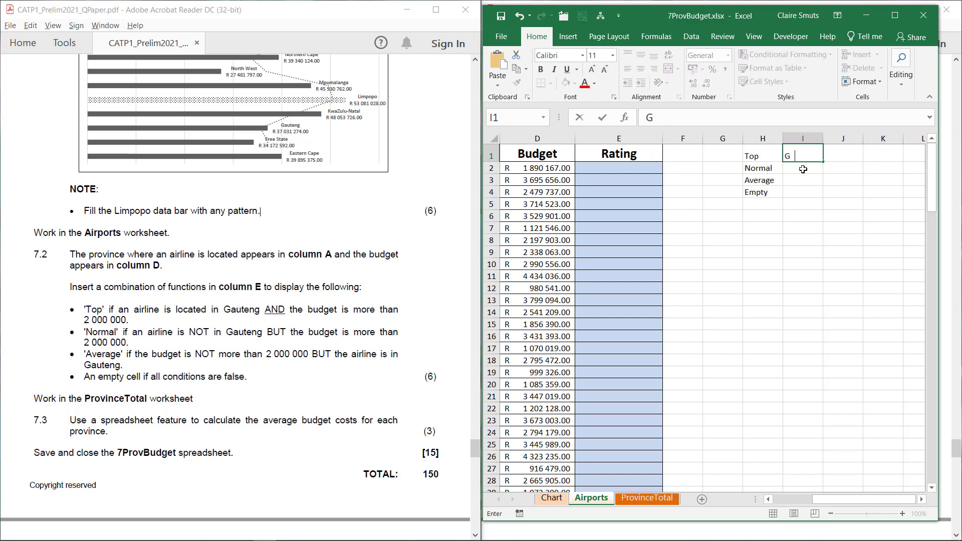
key("BackSpace")
key("BackSpace")
key("BackSpace")
type("teng")
key("Tab")
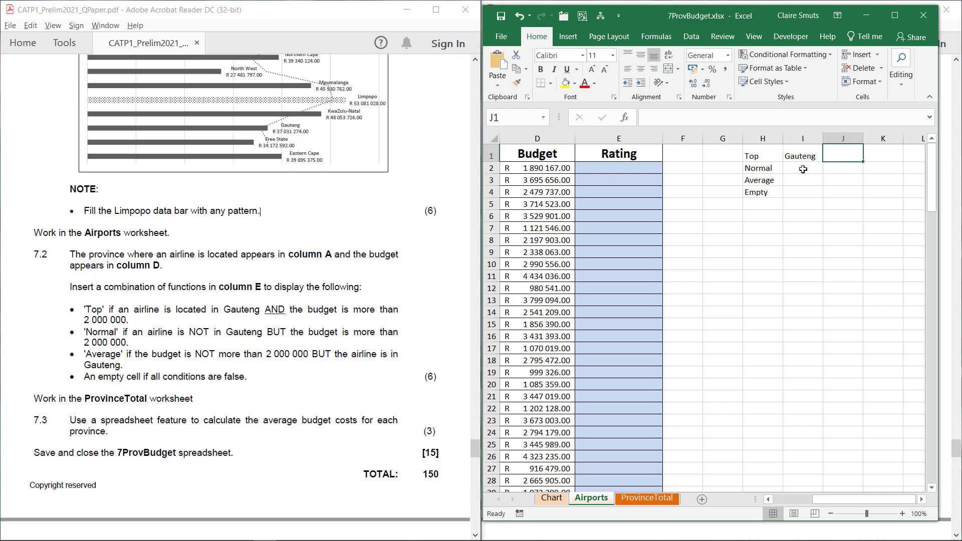
type("'")
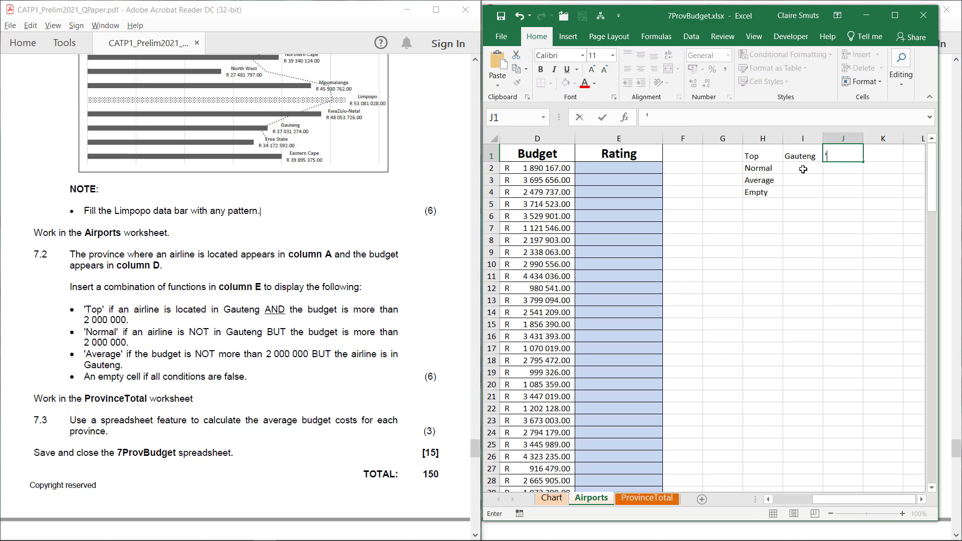
type(">2 000 000")
left_click(803, 169)
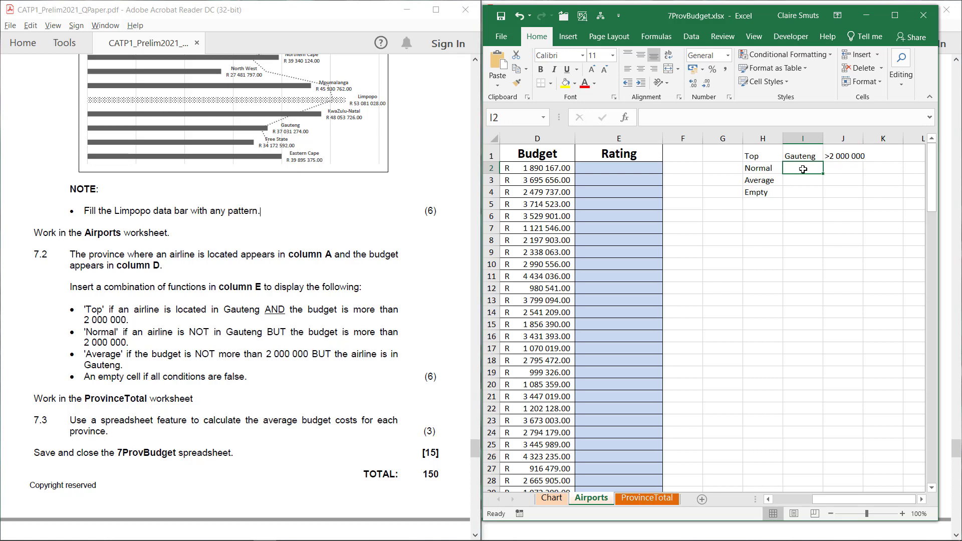
type("Not Gauteng")
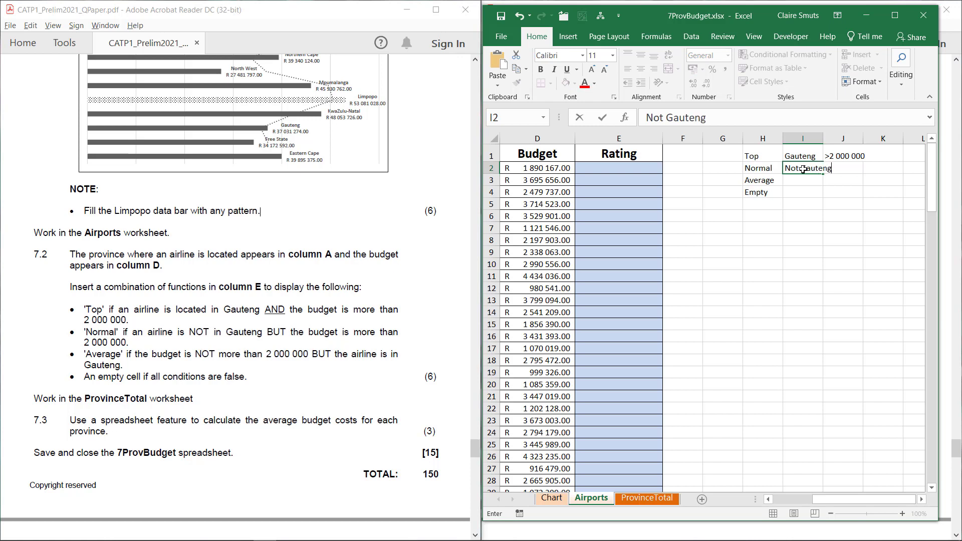
key("Tab")
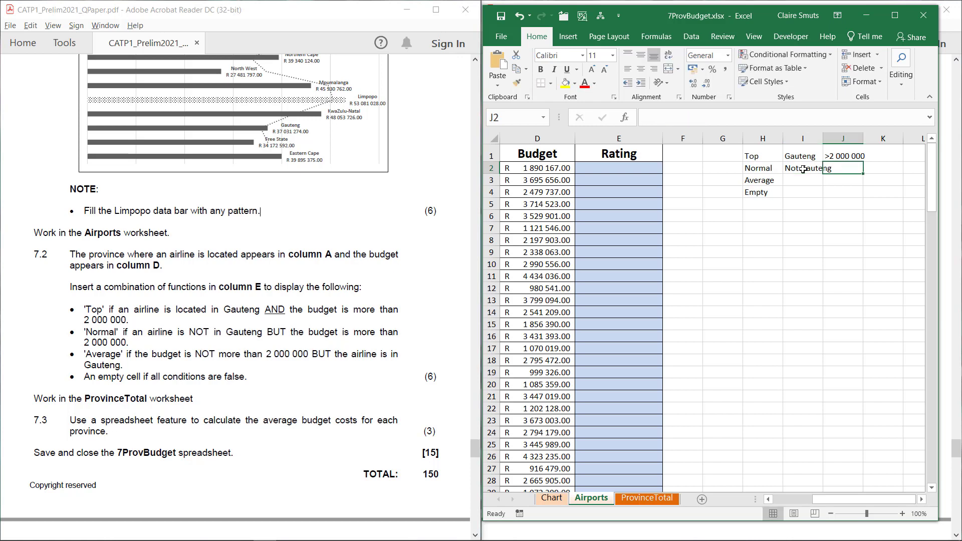
type("'>")
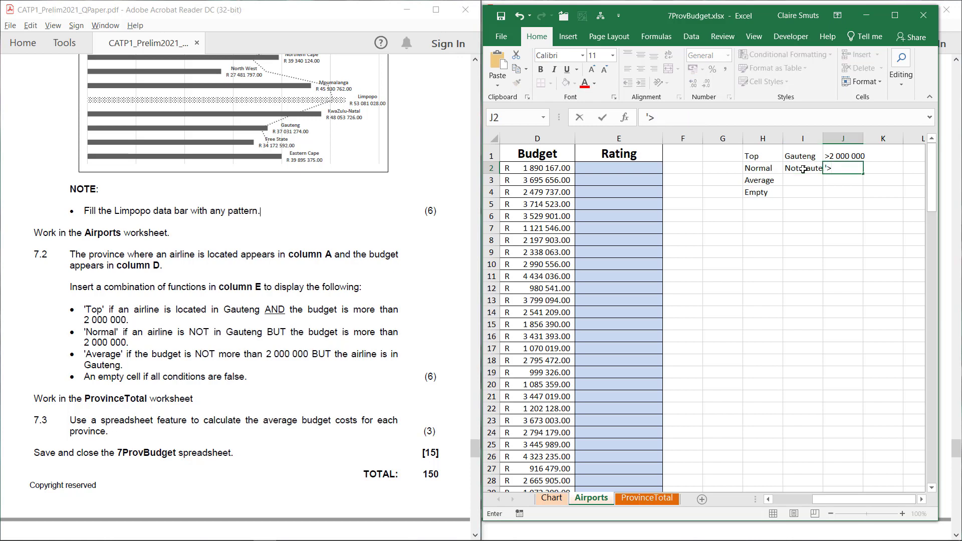
type("2 000 000")
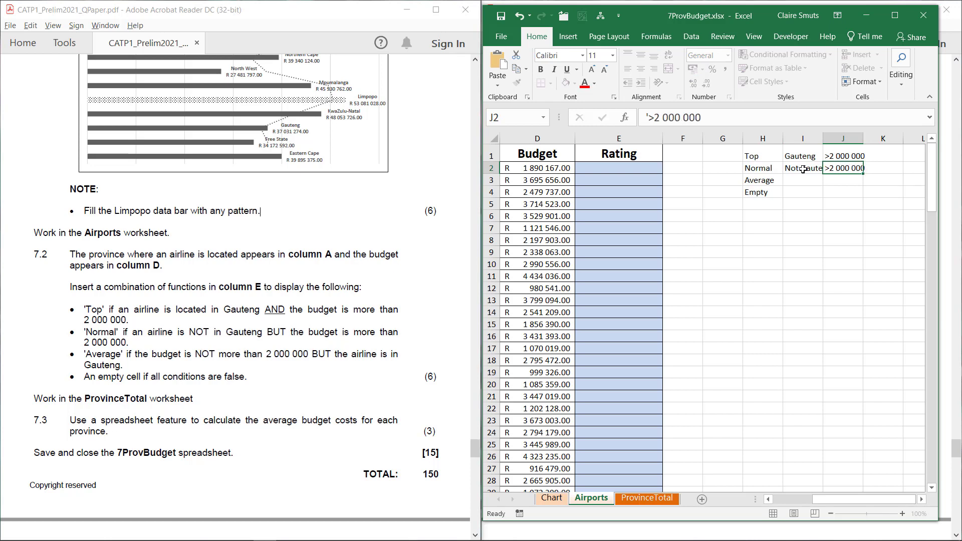
key("Return")
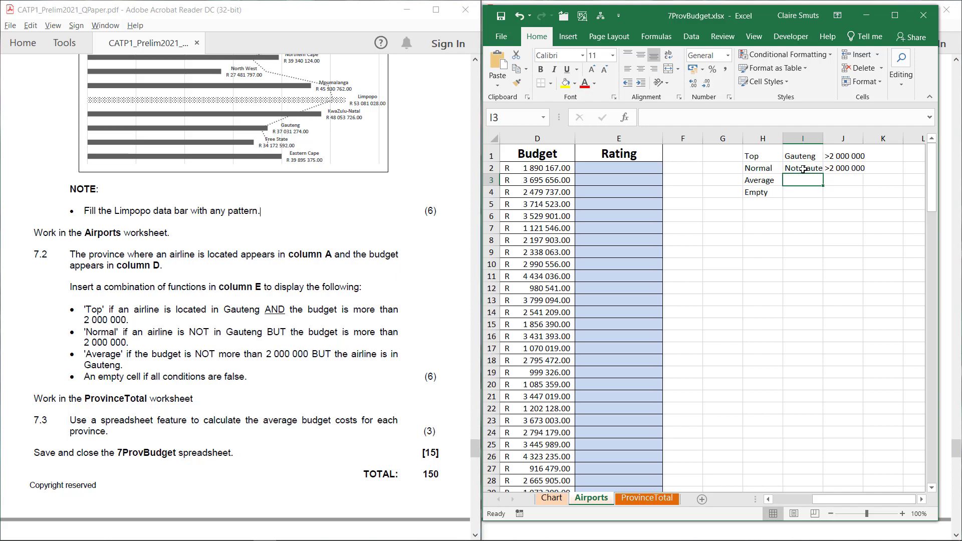
Enter Gauteng in I3 with '<=2 000 000 in J3
type("Gat")
key("Tab")
key("Left")
type("Ga")
key("Tab")
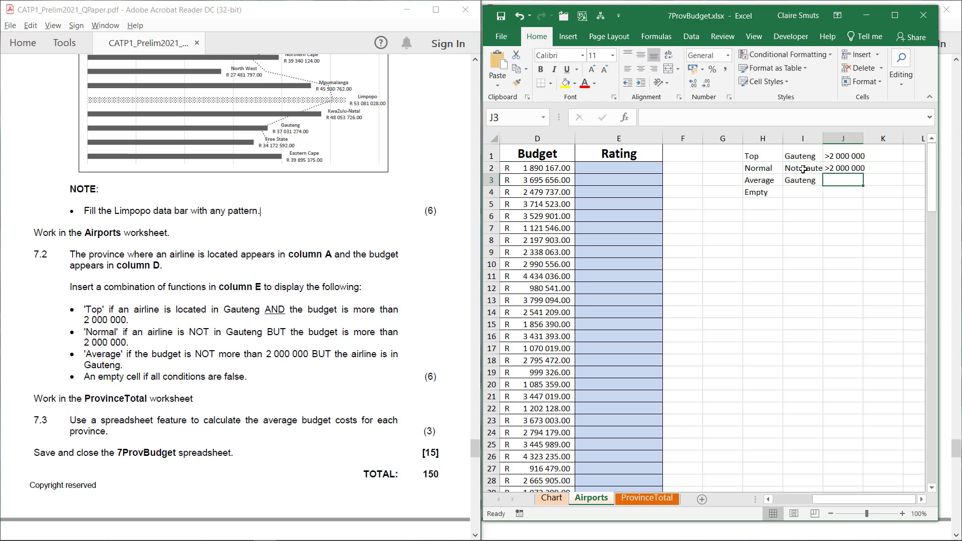
type("<")
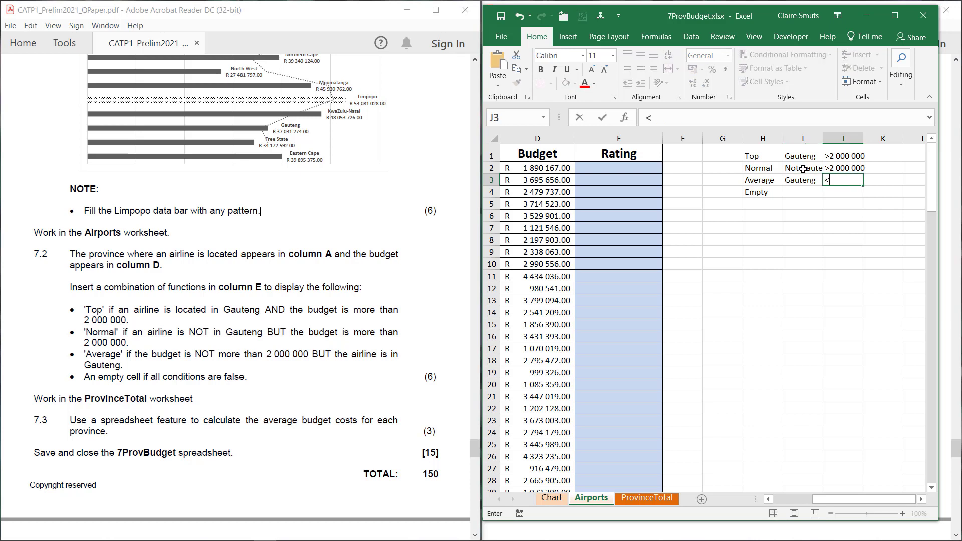
type("=200")
key("BackSpace")
key("BackSpace")
type("000 000")
key("Return")
Widen columns I and J to fit the criteria text
left_click(839, 180)
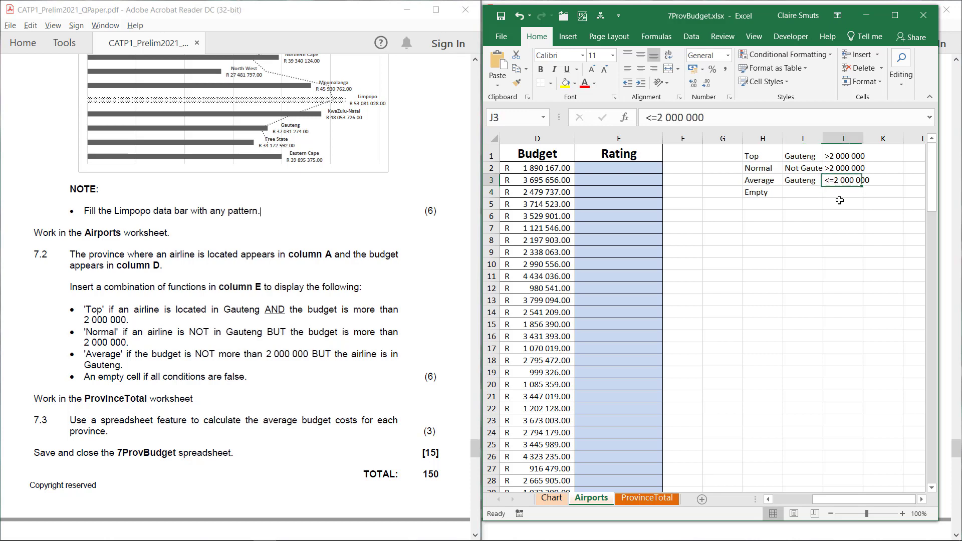
left_click(806, 205)
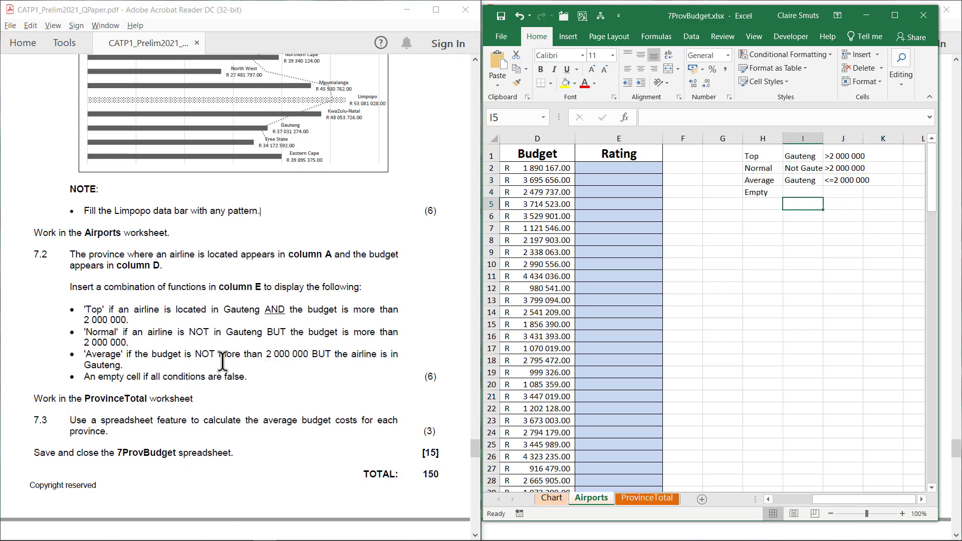
left_click_drag(803, 139, 876, 138)
left_click(843, 236)
left_click(865, 16)
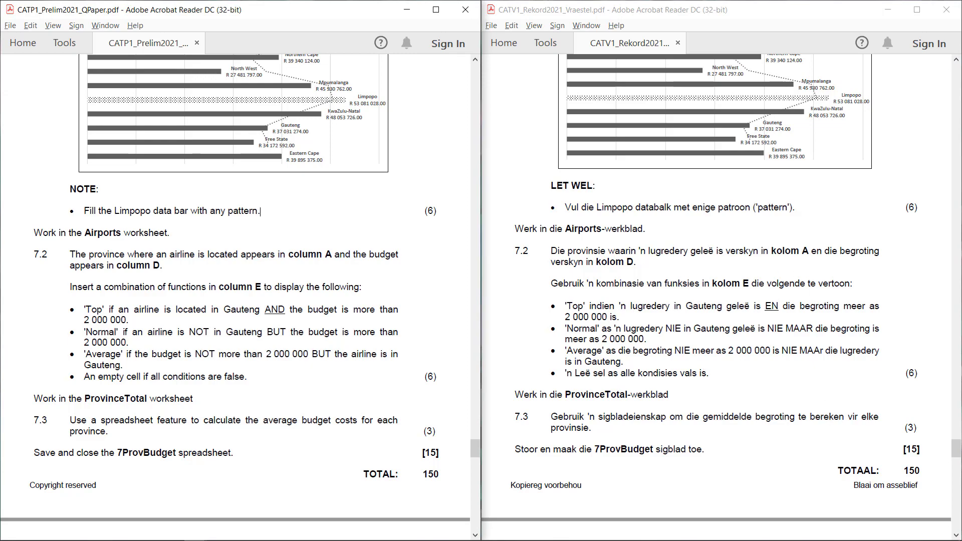
key("alt+Tab")
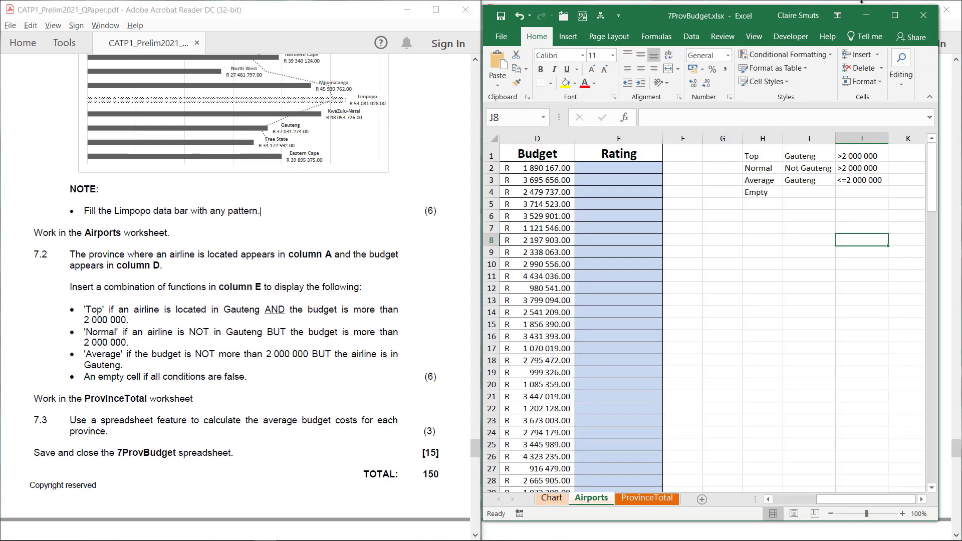
key("super+Left")
key("super+Up")
Scroll the Airports sheet left to the Province column and select criterion cell I1
left_click_drag(767, 520, 722, 519)
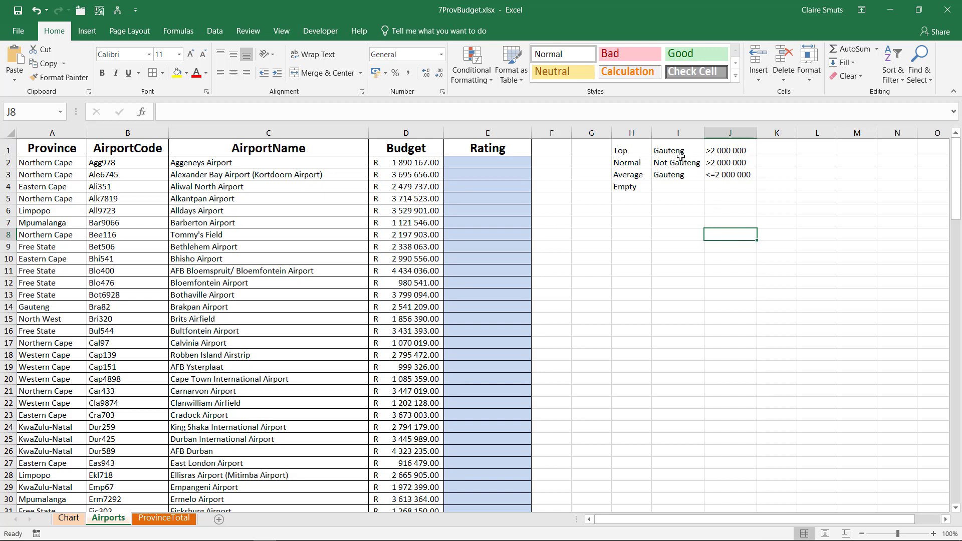
left_click(680, 154)
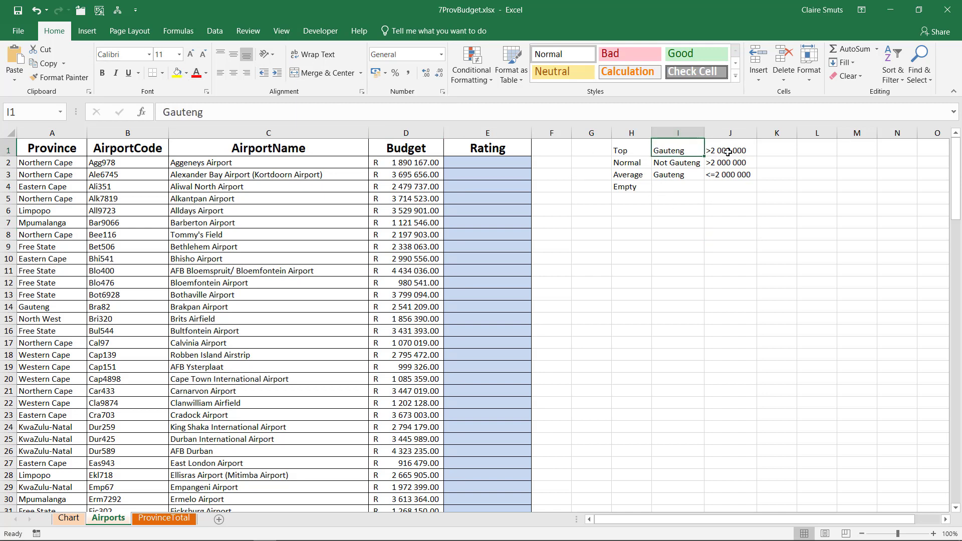
left_click_drag(727, 150, 729, 162)
left_click(177, 72)
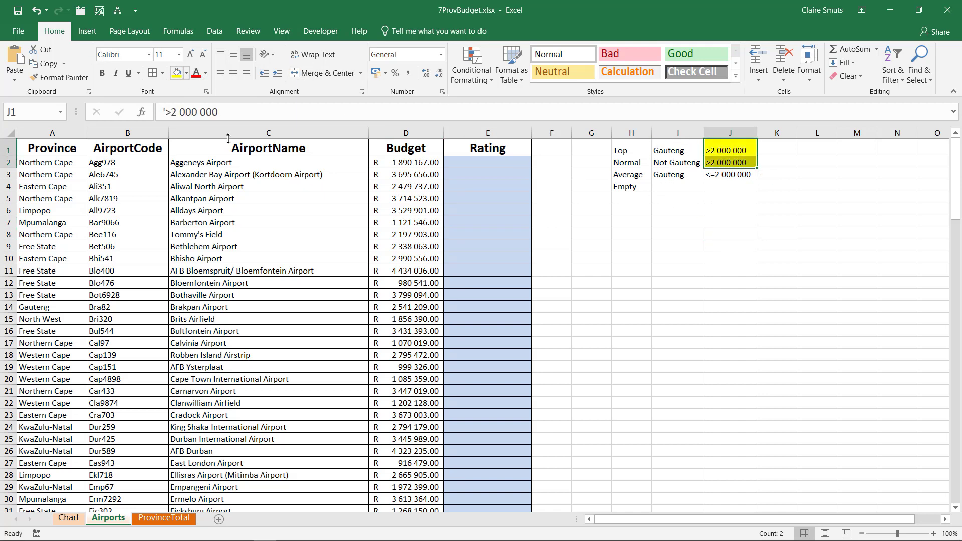
left_click(667, 153)
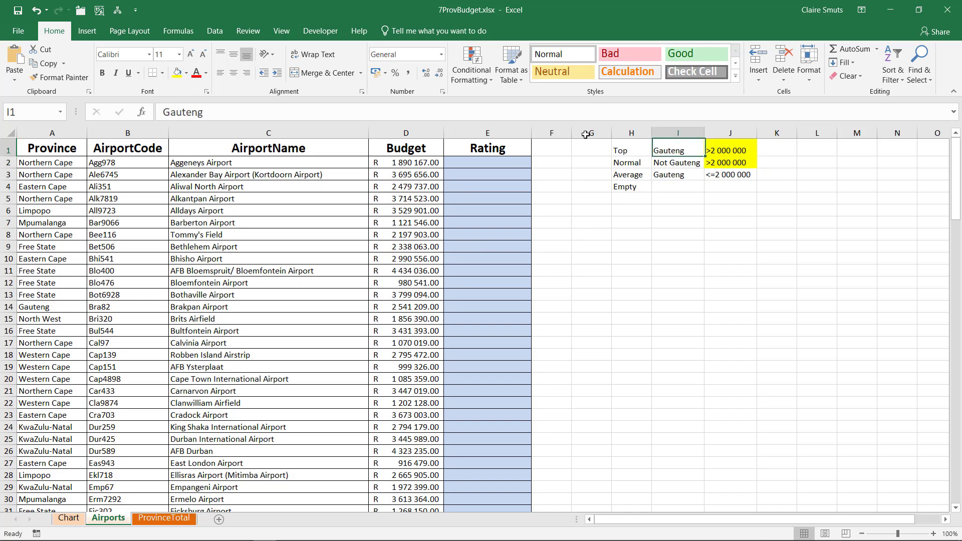
left_click(186, 72)
left_click(217, 101)
left_click(669, 175)
left_click(177, 72)
left_click(722, 246)
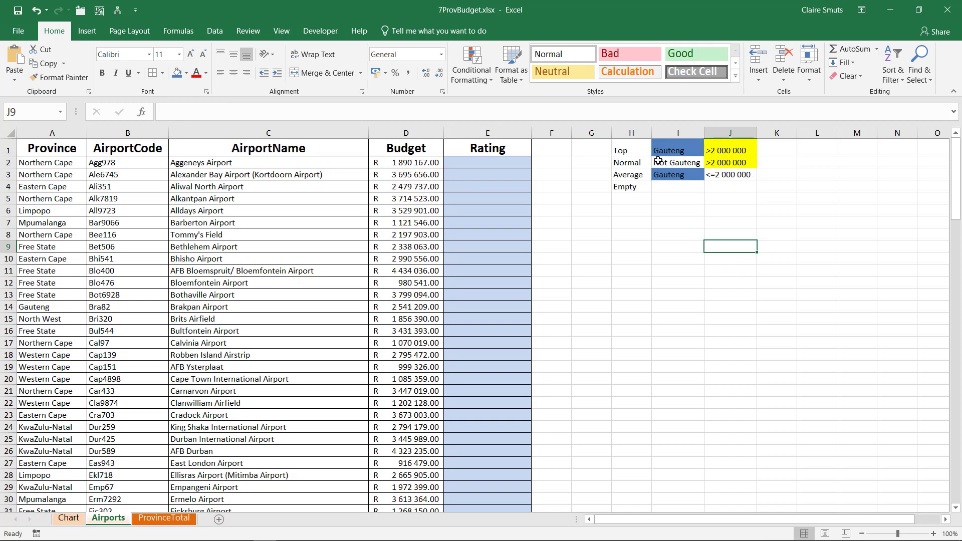
left_click_drag(686, 149, 754, 169)
left_click(730, 150)
left_click(795, 194)
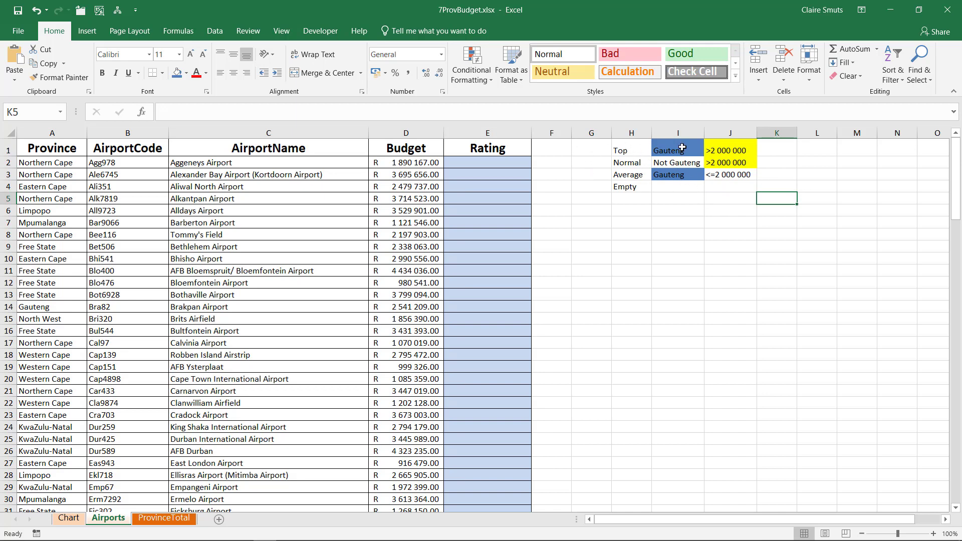
left_click_drag(635, 147, 639, 182)
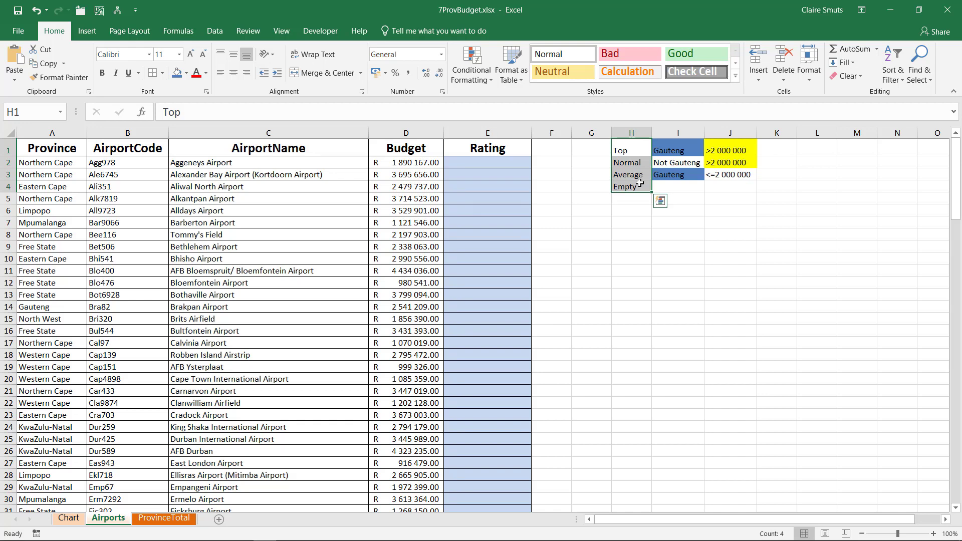
key("ctrl+b")
left_click(668, 216)
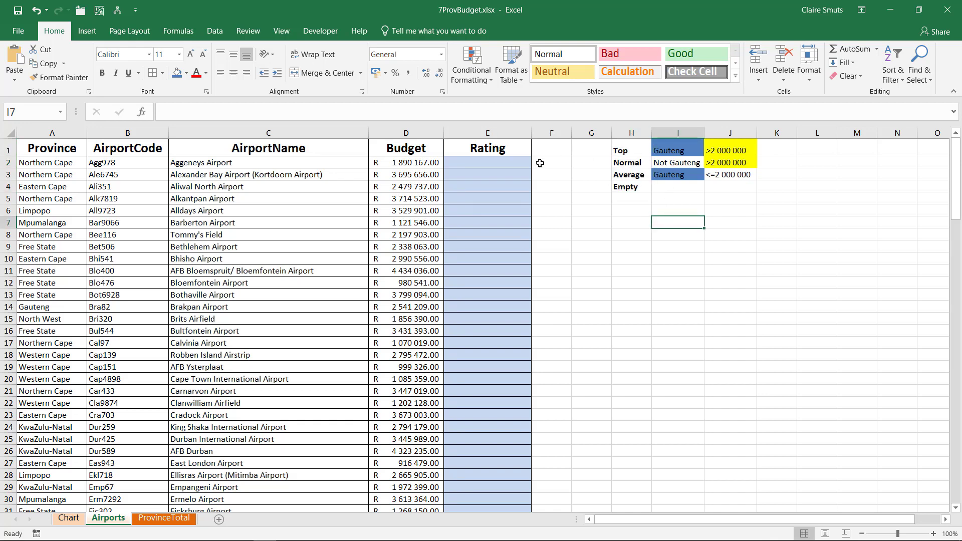
left_click(522, 163)
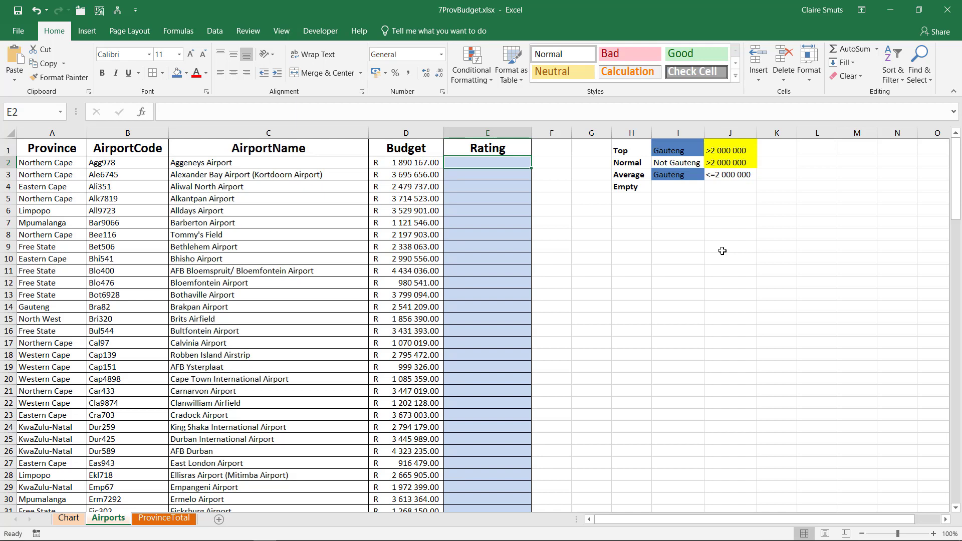
Start an IF formula in E2 whose logical test is A2="Gauteng"
type("=IF(")
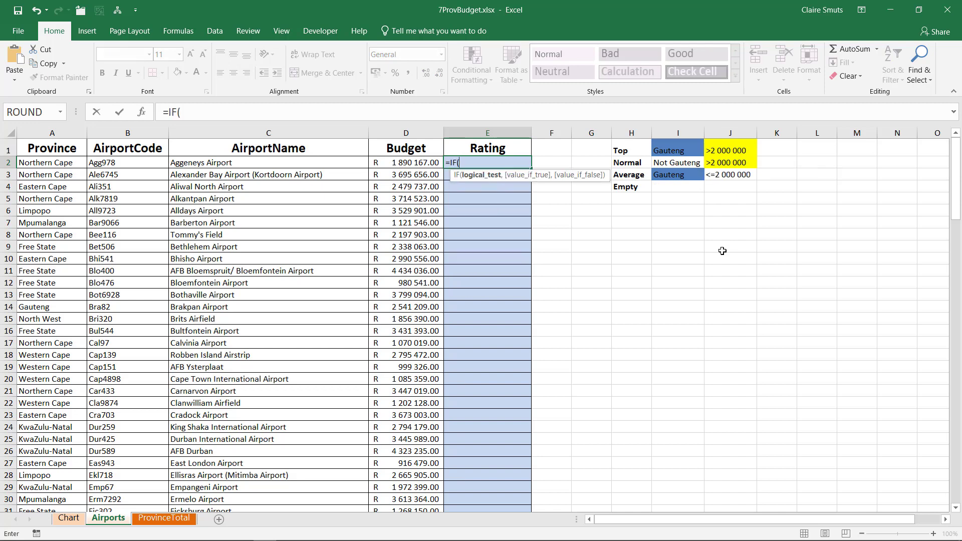
left_click(143, 113)
left_click_drag(677, 275, 429, 252)
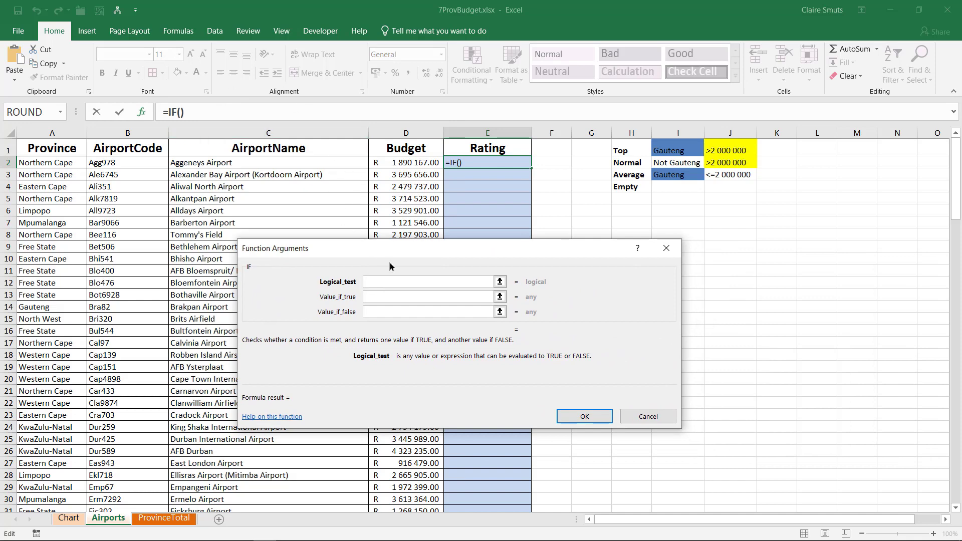
left_click_drag(398, 246, 428, 248)
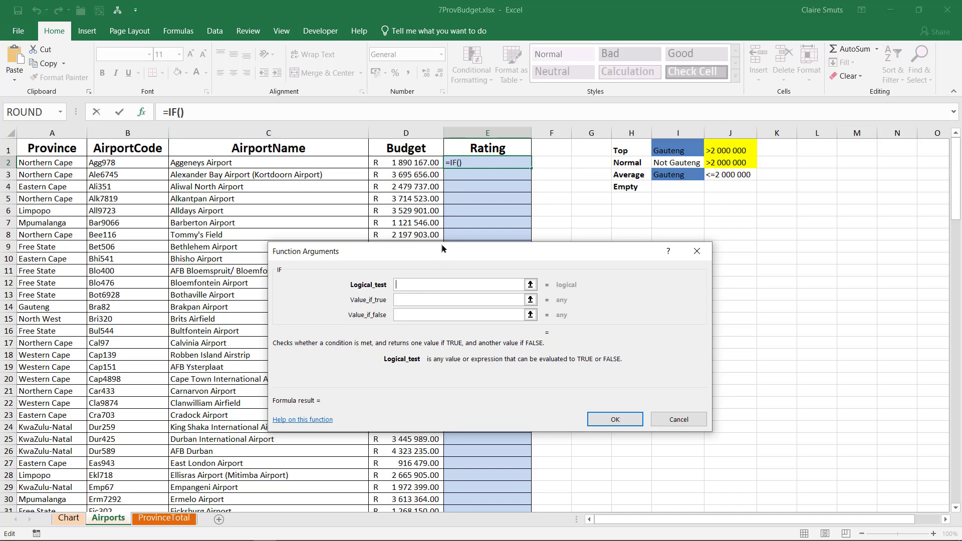
left_click_drag(440, 244, 489, 234)
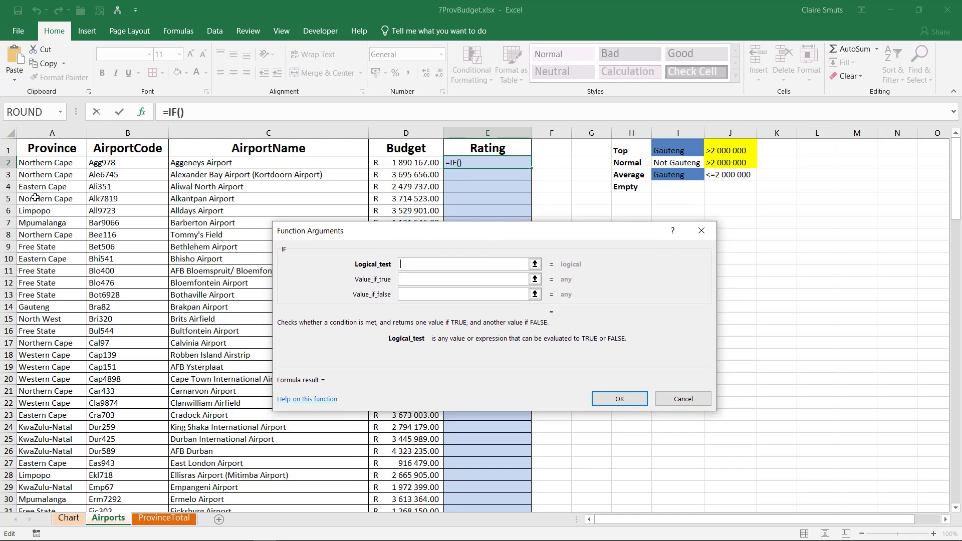
left_click(56, 161)
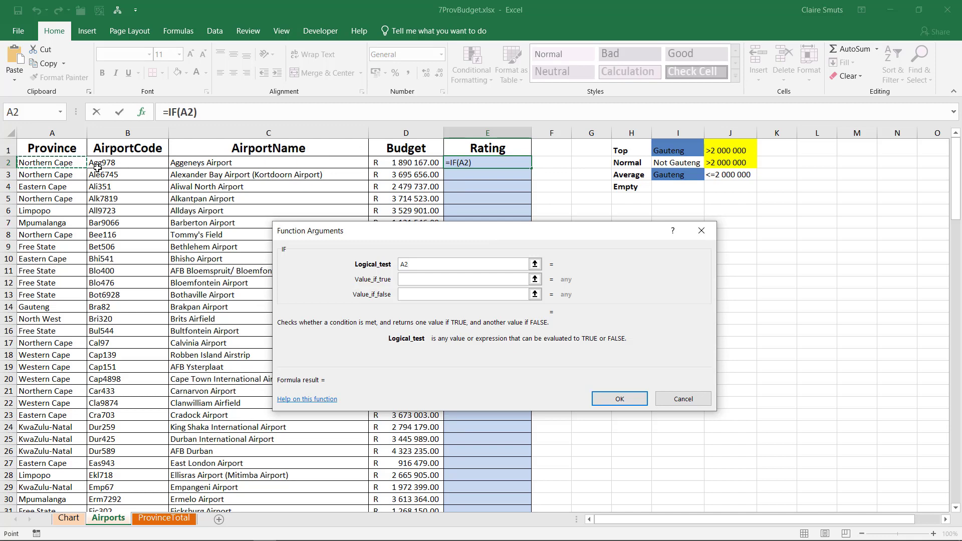
type("=\"Gauteng\"")
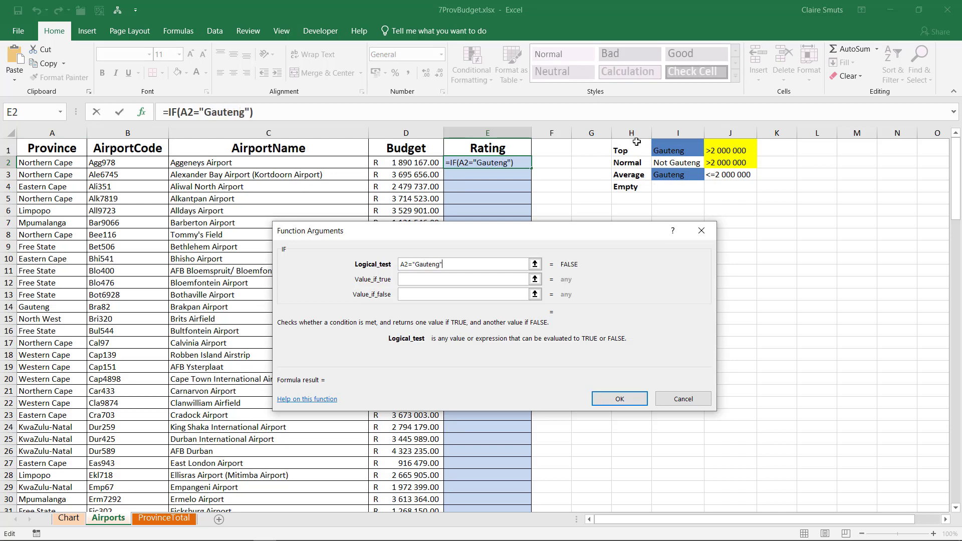
Begin a nested IF as the outer formula's true value
left_click(419, 276)
left_click(416, 275)
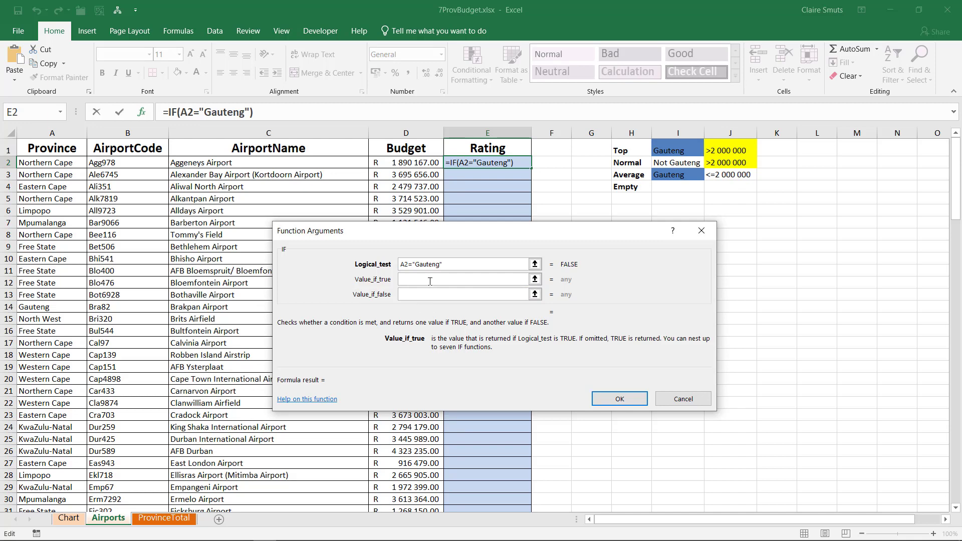
type("If")
key("BackSpace")
type("F(")
Set the nested IF to test D2>2000000, returning "Top" if true and "Average" otherwise
left_click(258, 113)
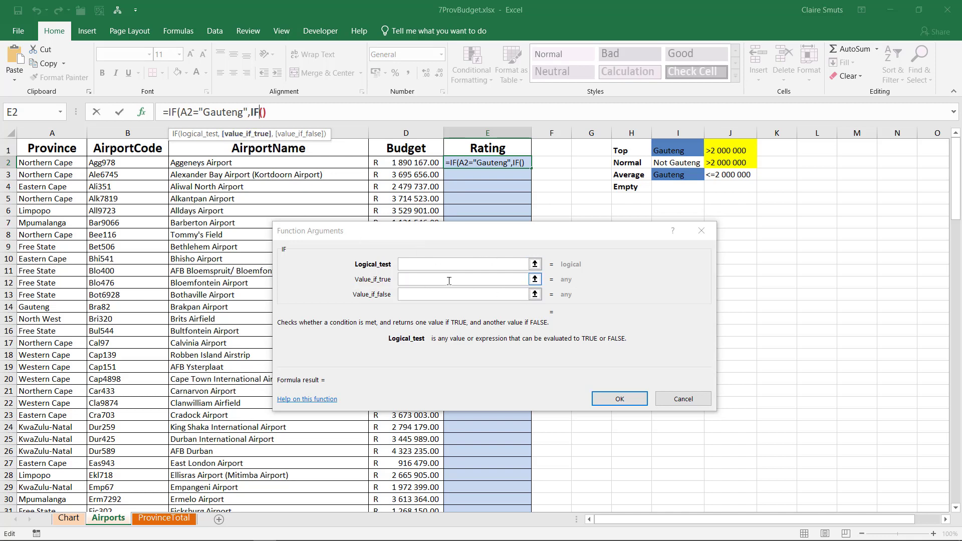
left_click(424, 267)
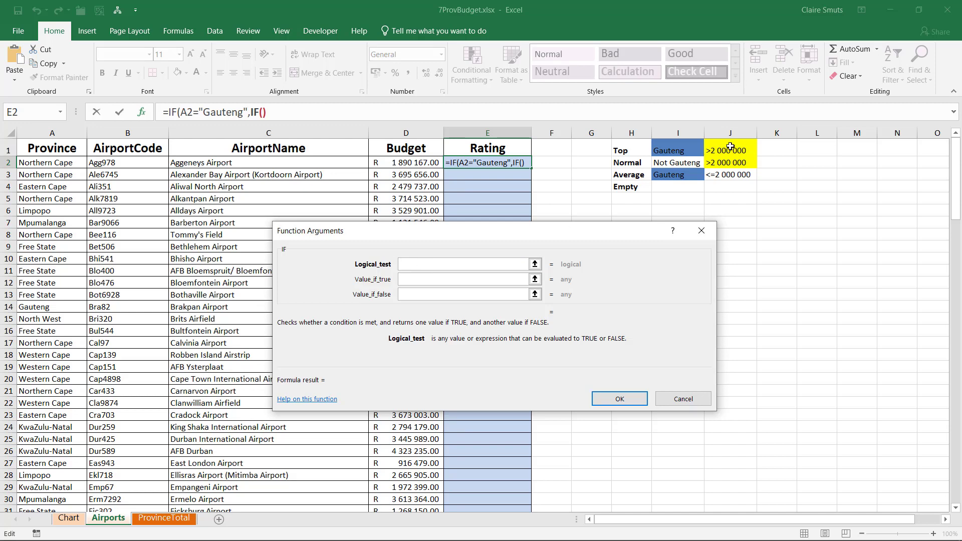
left_click(402, 165)
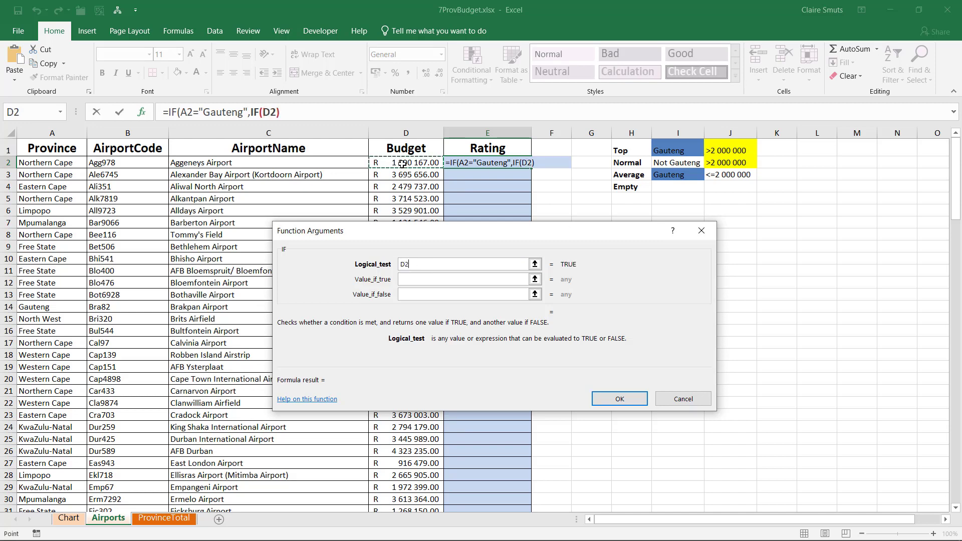
type(">2000000")
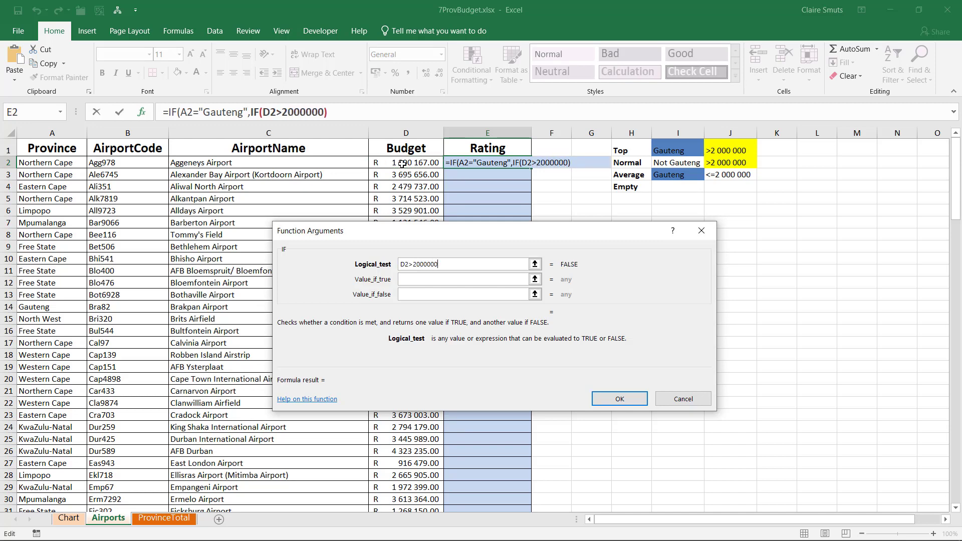
left_click(483, 279)
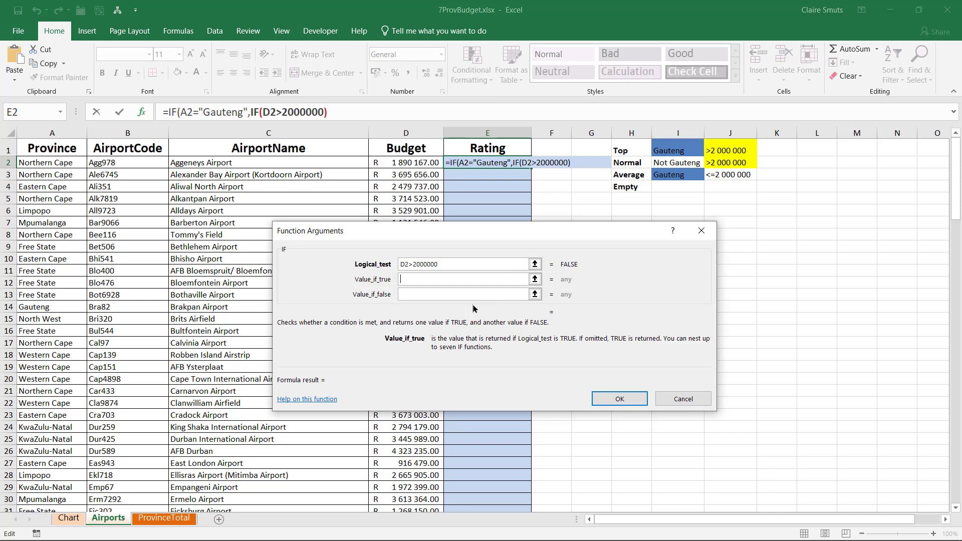
type("\"Top\"")
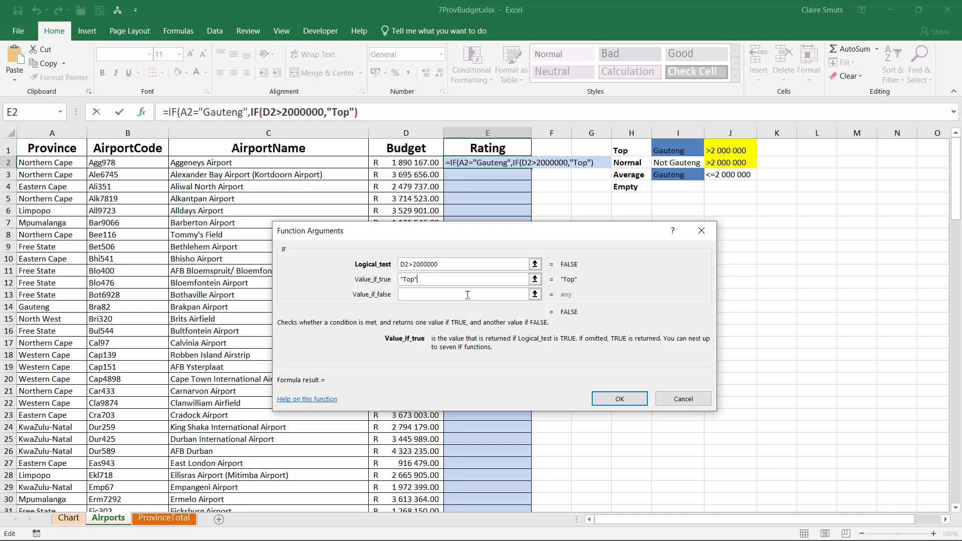
left_click(450, 292)
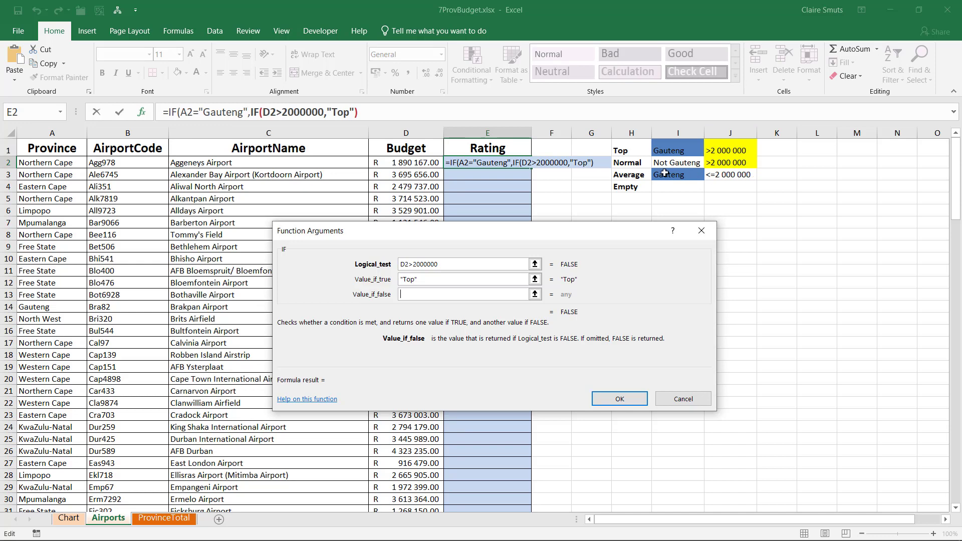
type("\"Average\"")
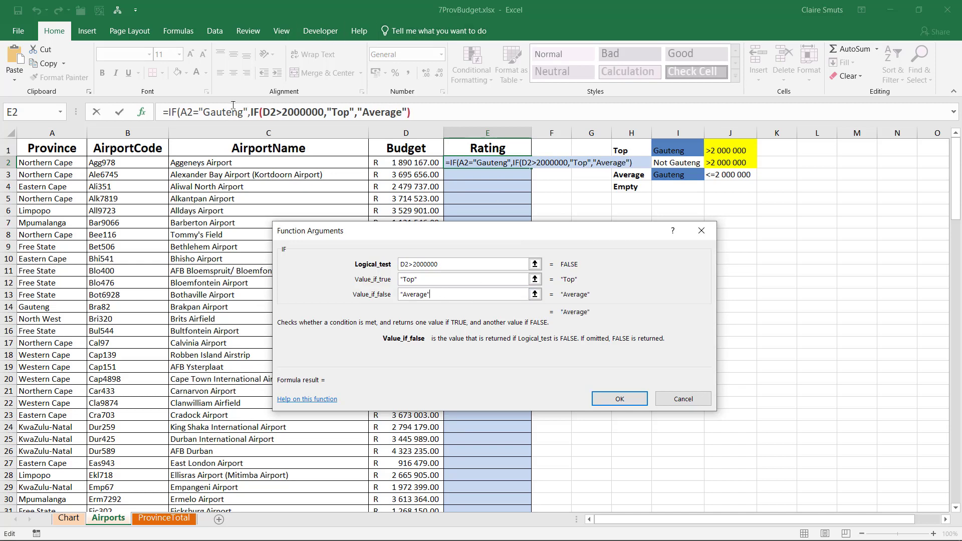
Enter the Gauteng/Top/Average formula in E2, accept Excel's bracket correction, and reopen it for editing
left_click(204, 111)
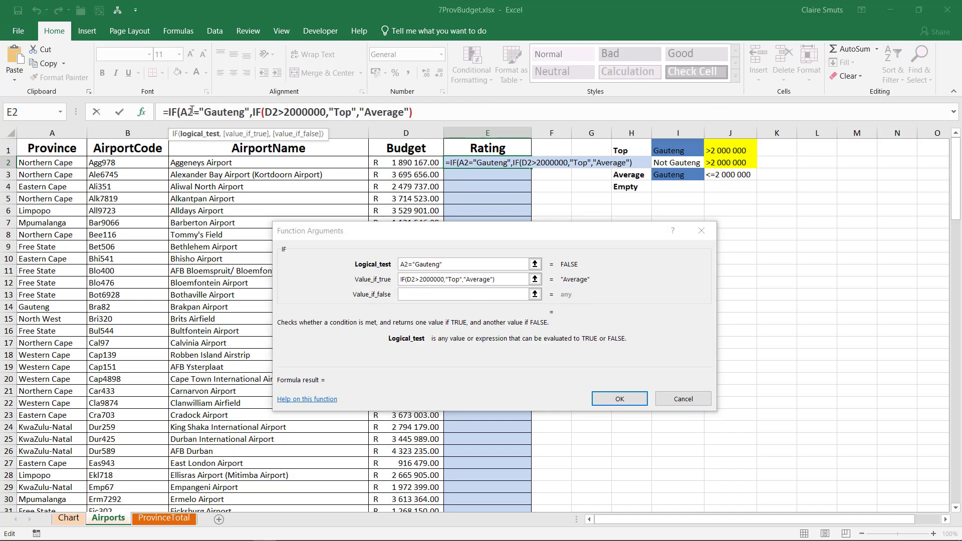
left_click(524, 294)
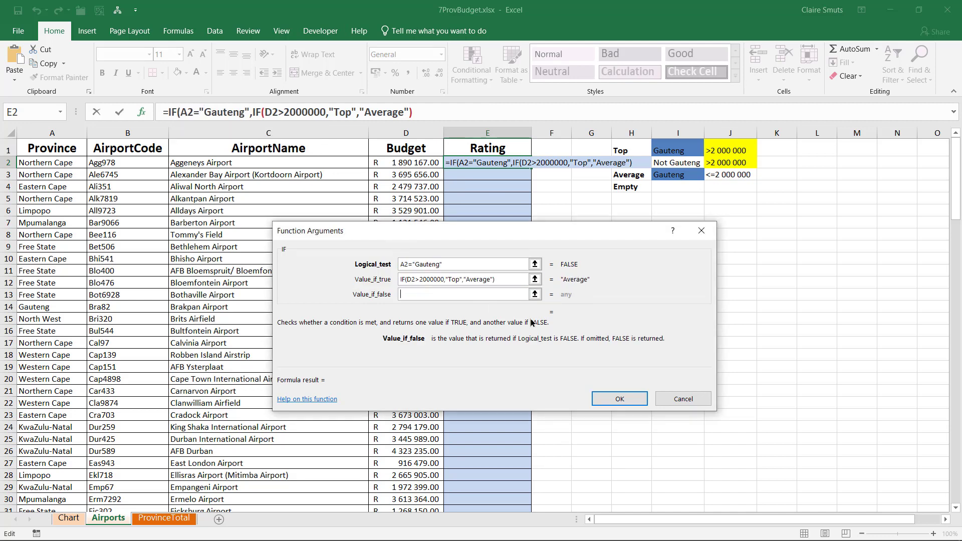
left_click_drag(499, 279, 405, 281)
left_click(414, 296)
left_click(614, 401)
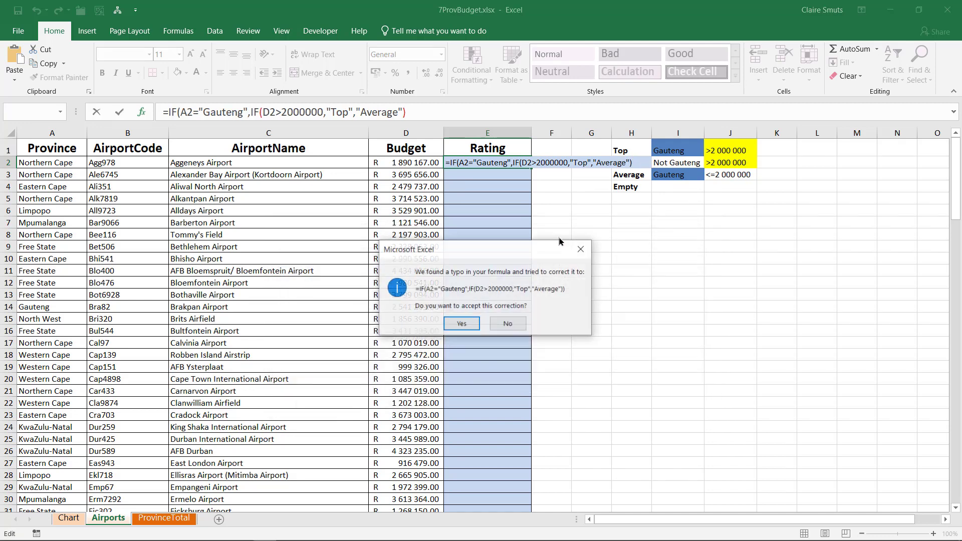
left_click(461, 324)
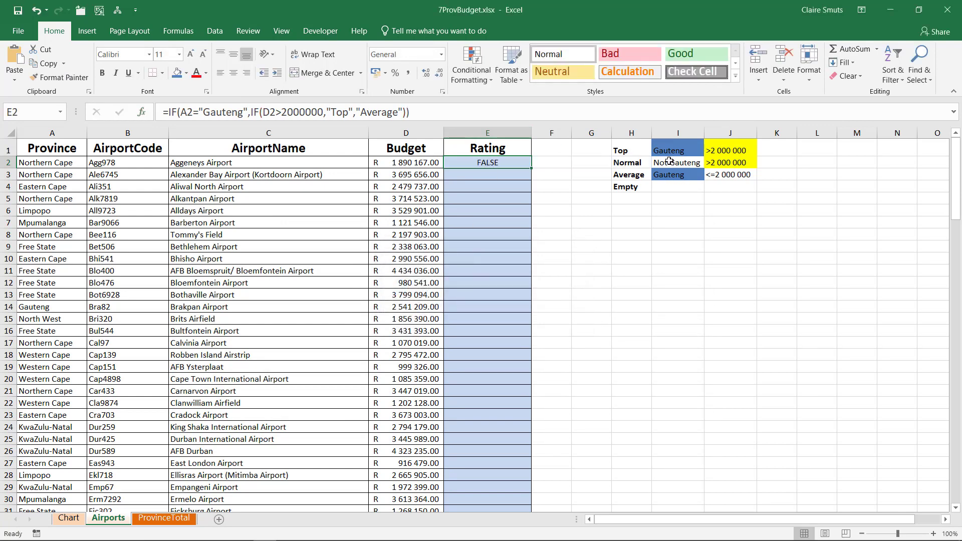
left_click(176, 104)
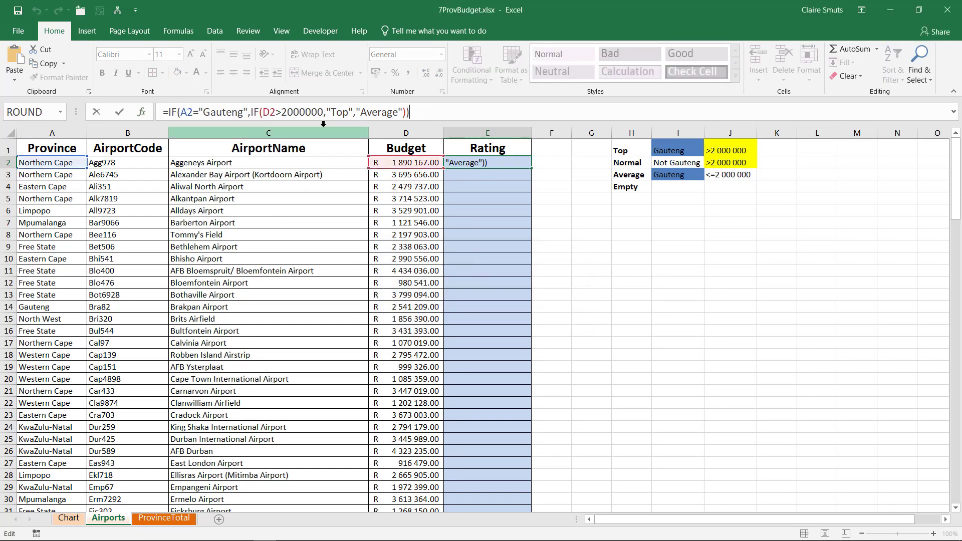
Add a second nested IF as the outer formula's false value and focus its condition
left_click(143, 112)
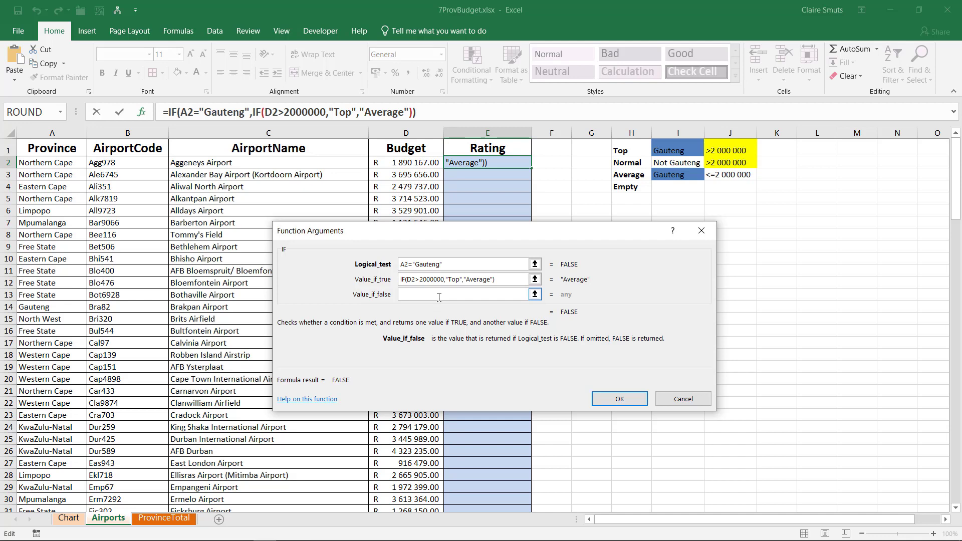
type("If(")
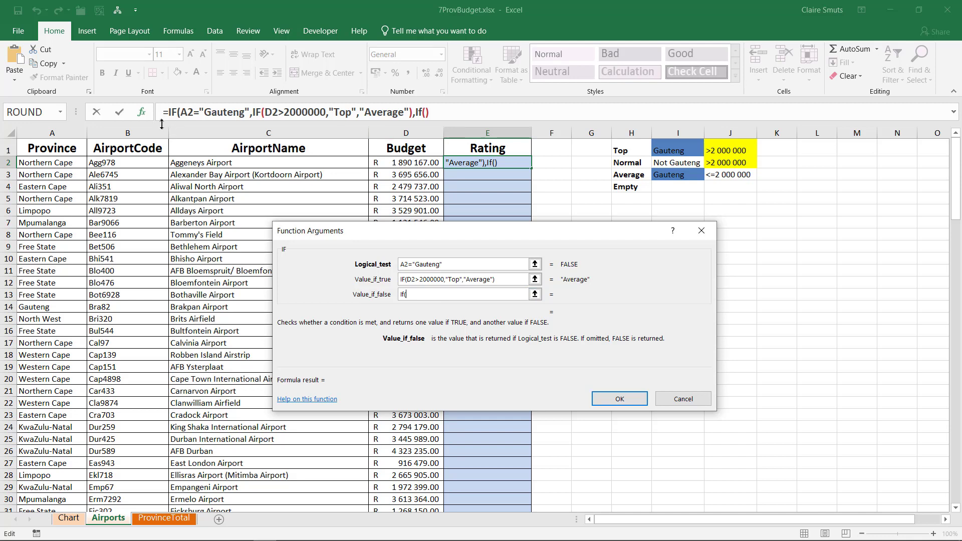
left_click(416, 111)
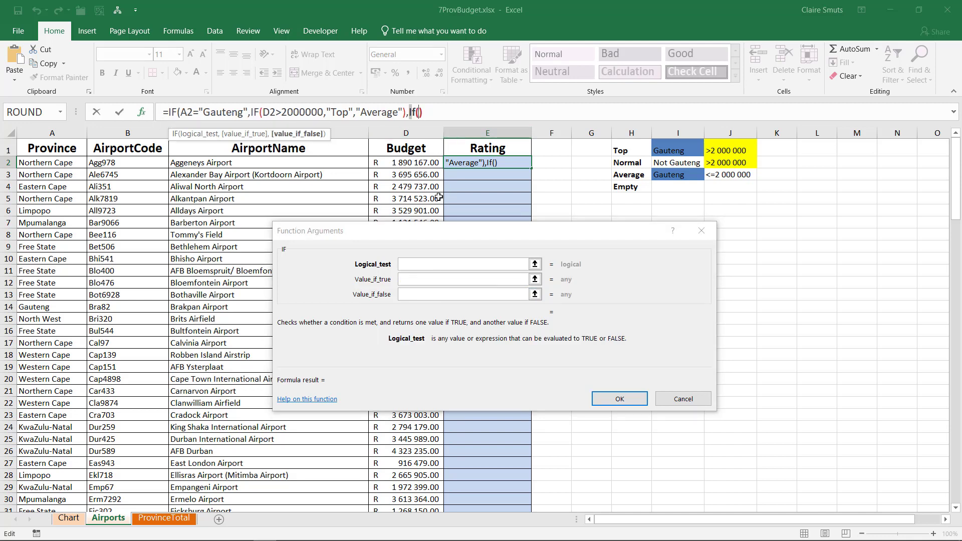
left_click(429, 254)
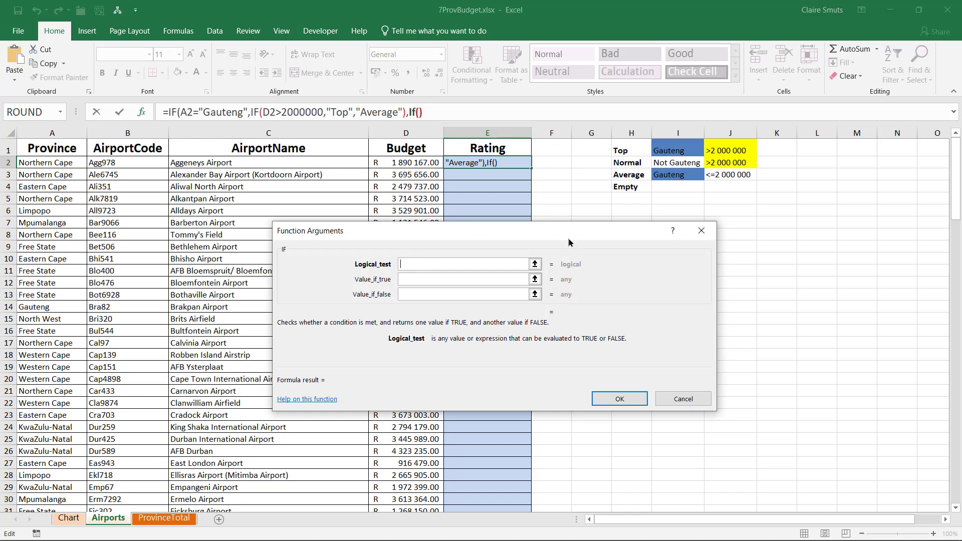
Set the second nested IF to D2>2000000, returning "Normal" or blank ("")
left_click_drag(567, 236, 626, 237)
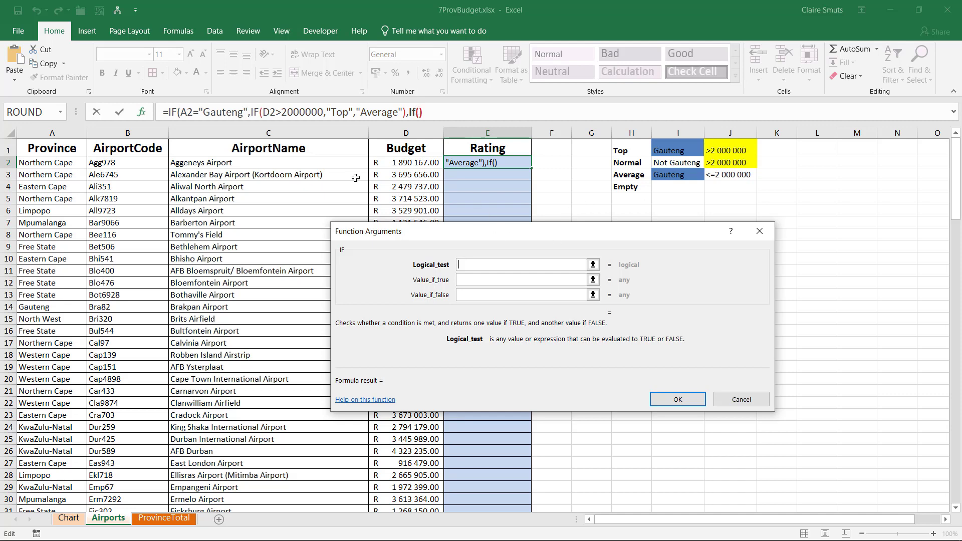
left_click(403, 164)
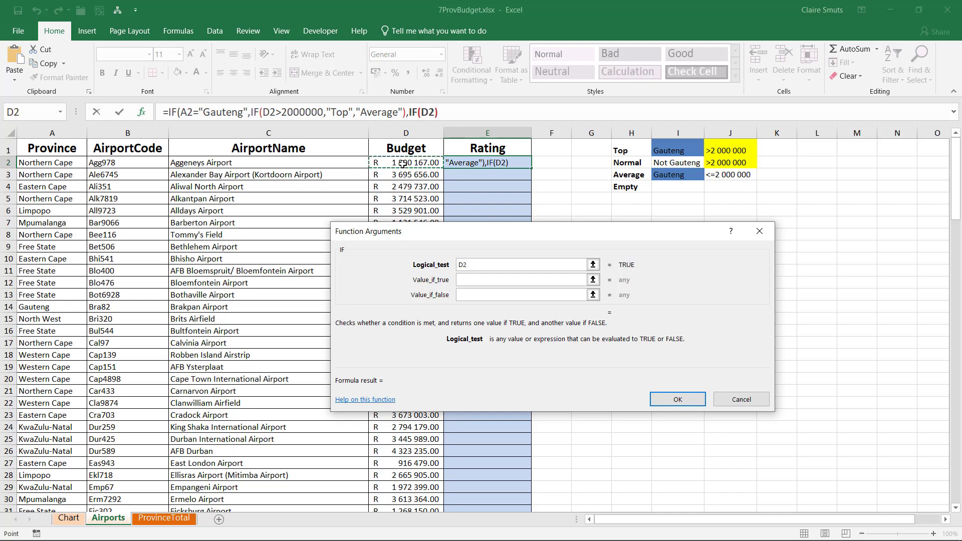
type(">2000000")
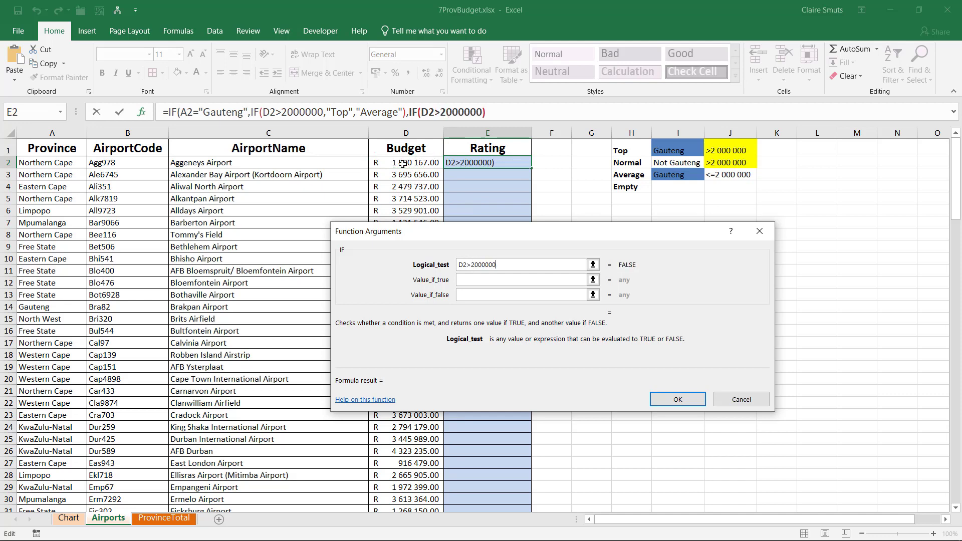
left_click(489, 280)
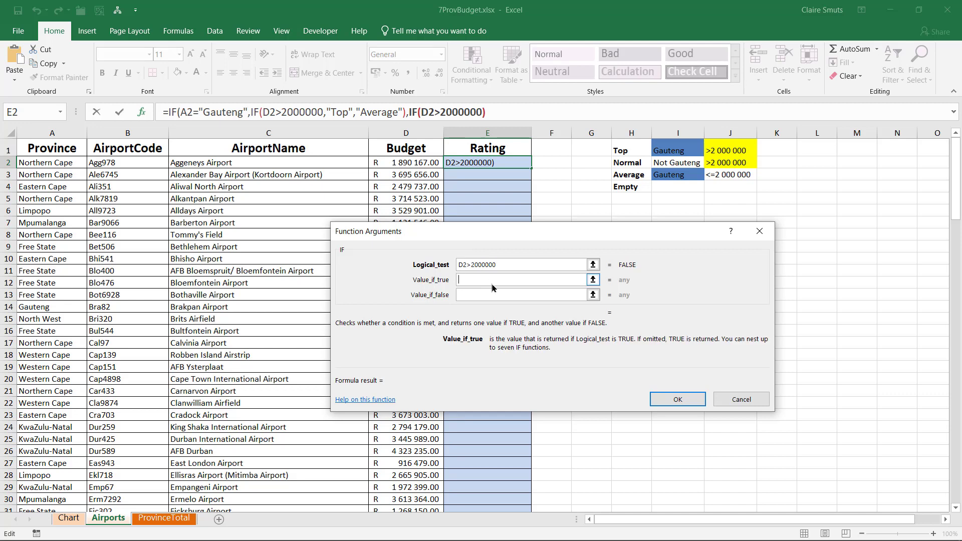
type("\"Normal\"")
left_click(473, 296)
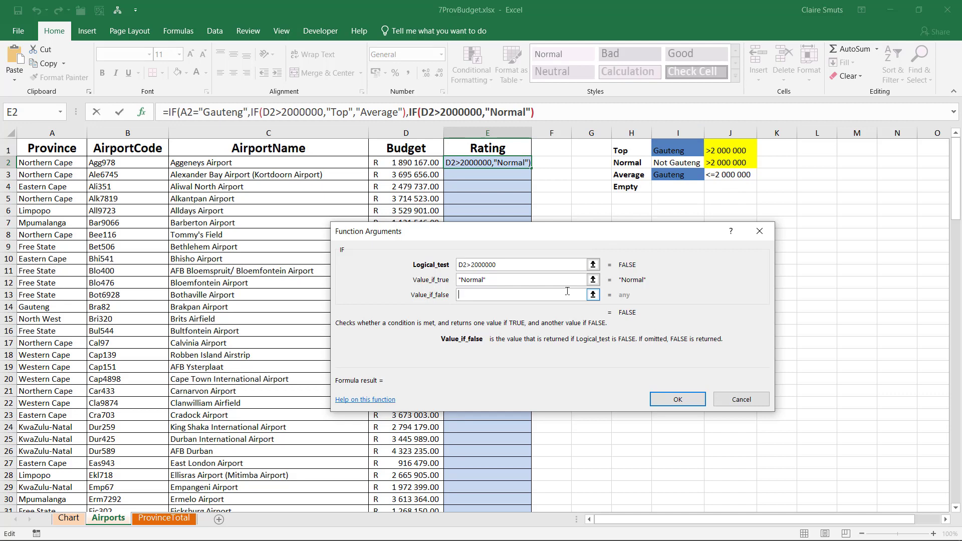
type("\"")
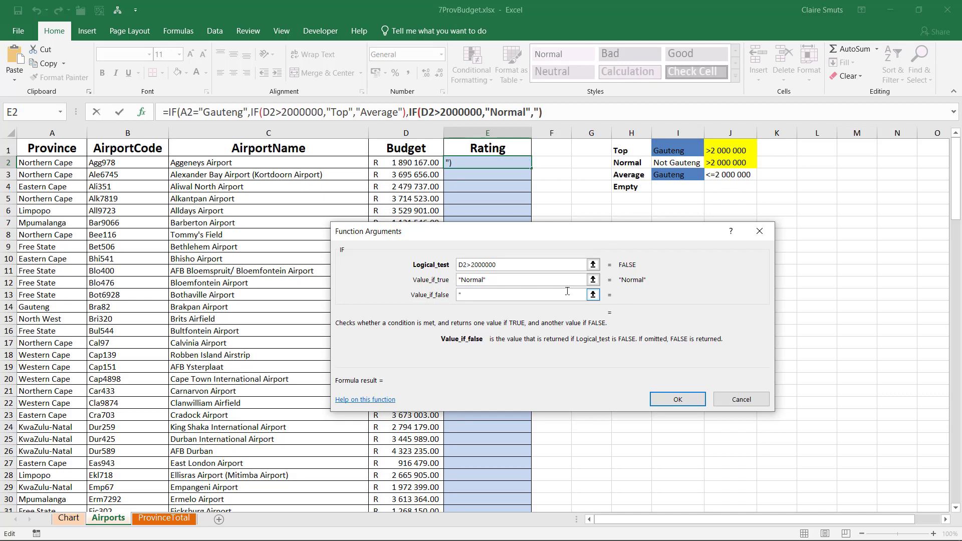
type("\"")
Confirm the completed formula, accept Excel's correction, and review it in the formula bar
left_click(665, 395)
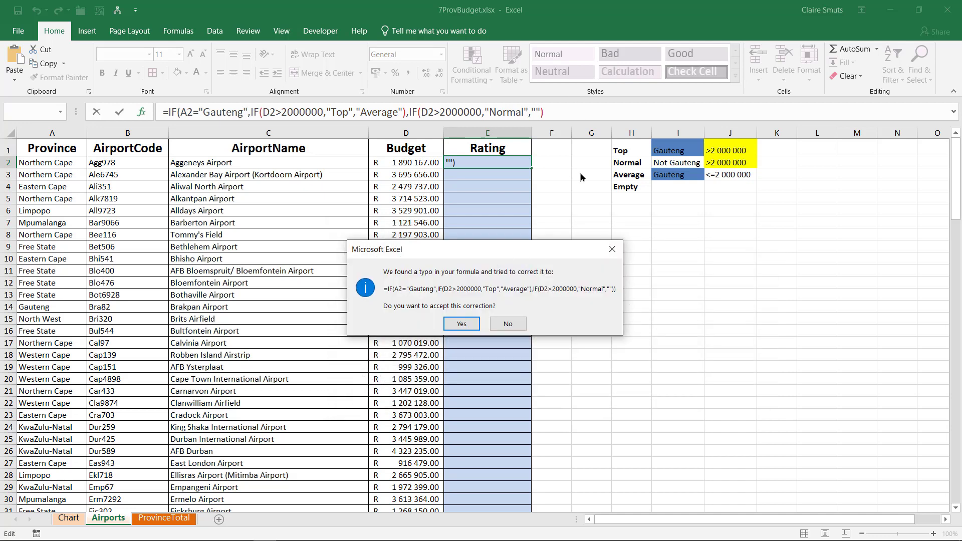
left_click(462, 324)
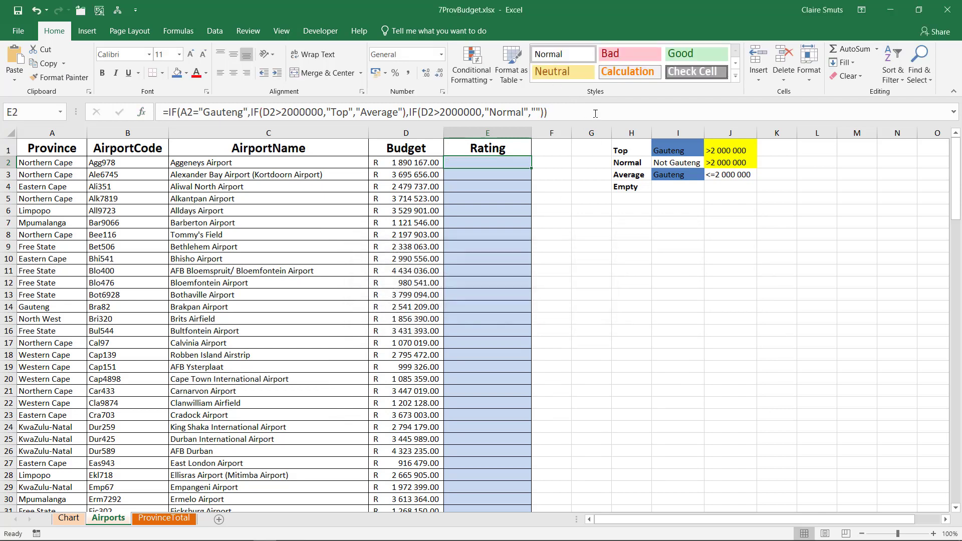
left_click(564, 117)
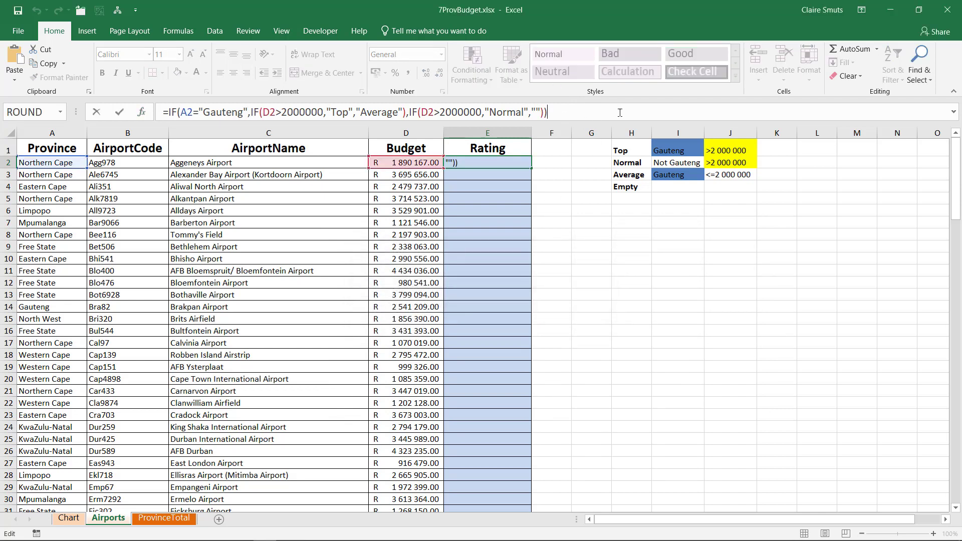
key("Escape")
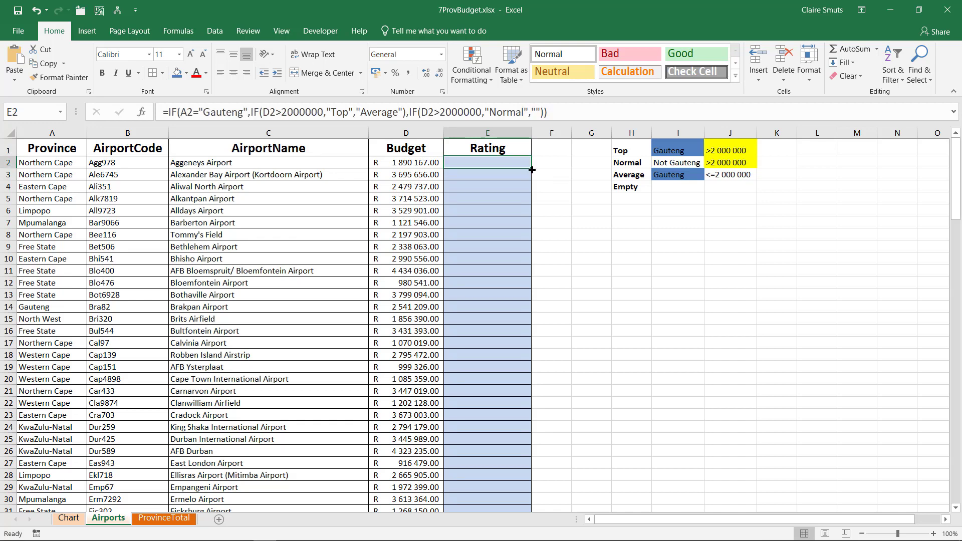
Fill the Rating formula down column E and compare the ratings in rows 2 to 6
double_click(532, 169)
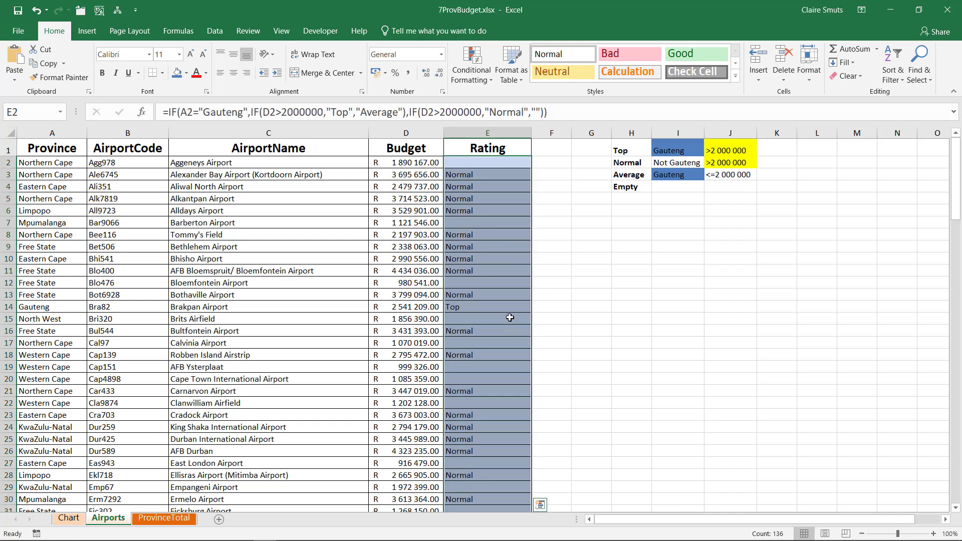
left_click_drag(489, 162, 25, 165)
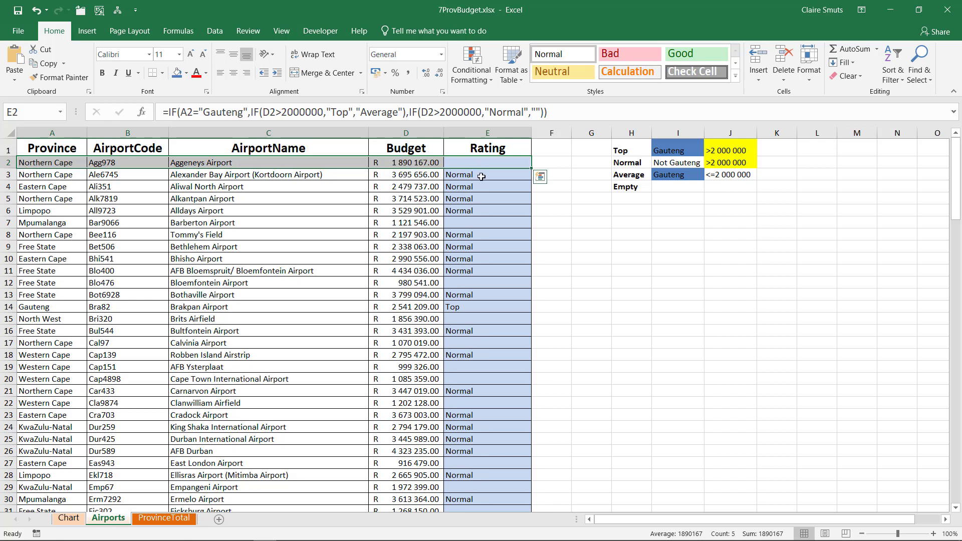
left_click_drag(480, 176, 50, 211)
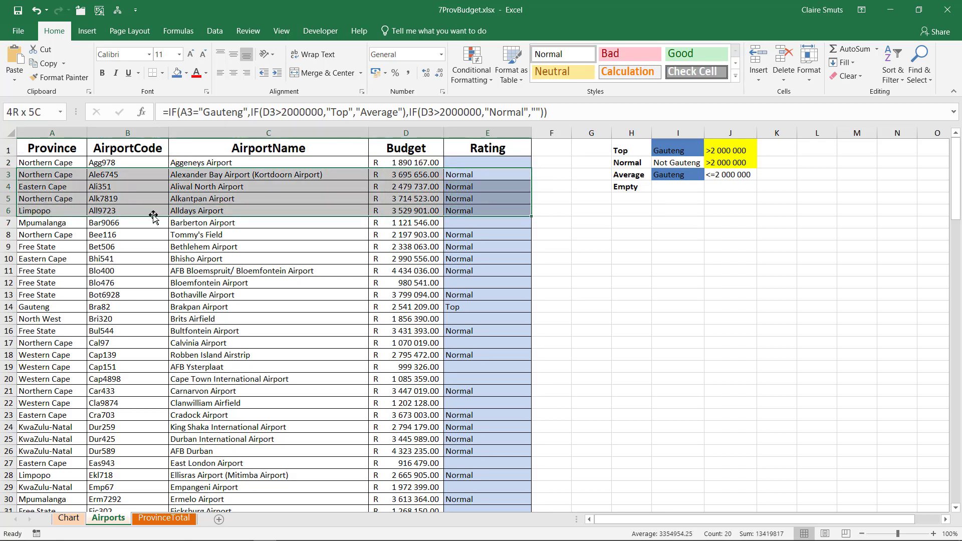
left_click_drag(153, 216, 153, 215)
Check the ratings for Brakpan Airport and rows further down, then return to E2
left_click_drag(464, 307, 53, 307)
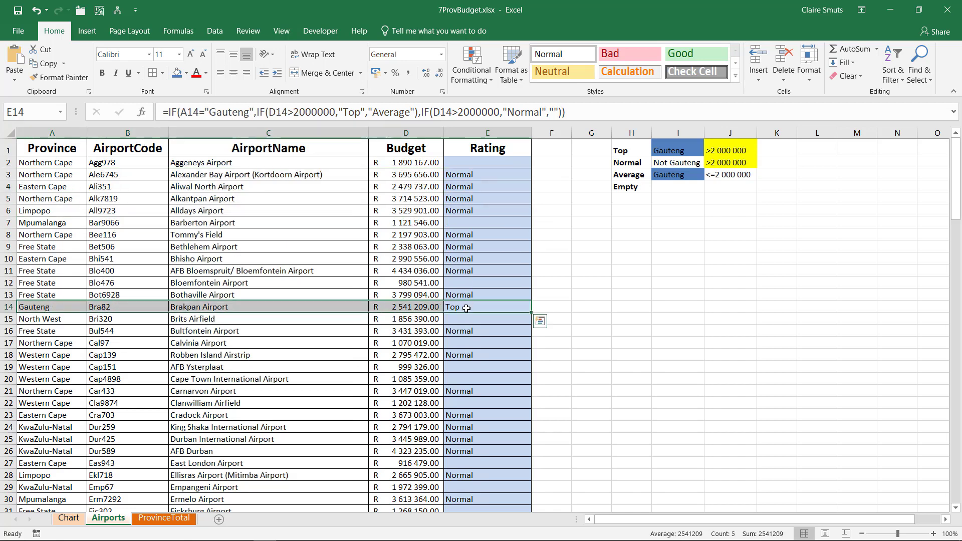
scroll(494, 374, "down", 3)
scroll(494, 374, "down", 3)
left_click_drag(461, 313, 47, 313)
scroll(506, 378, "down", 3)
scroll(488, 370, "down", 3)
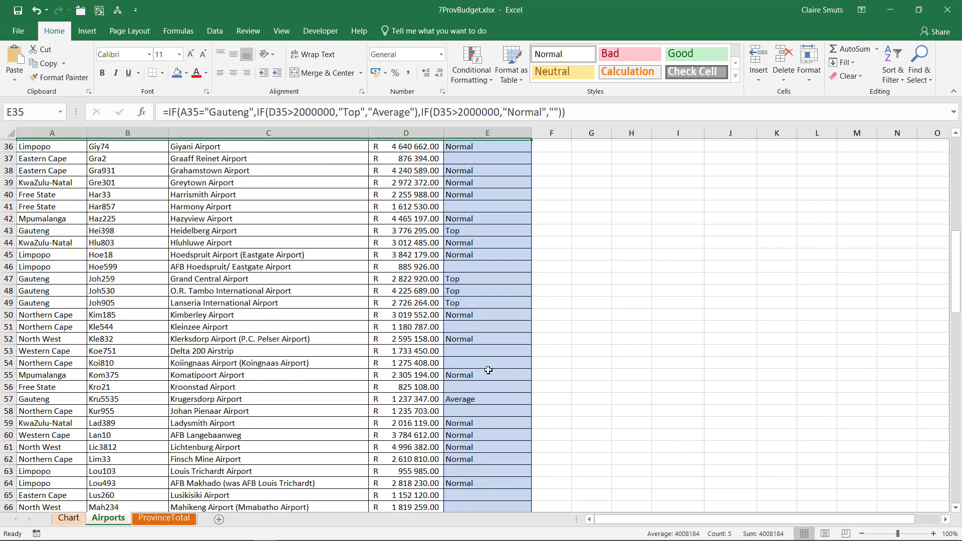
left_click_drag(488, 337, 52, 337)
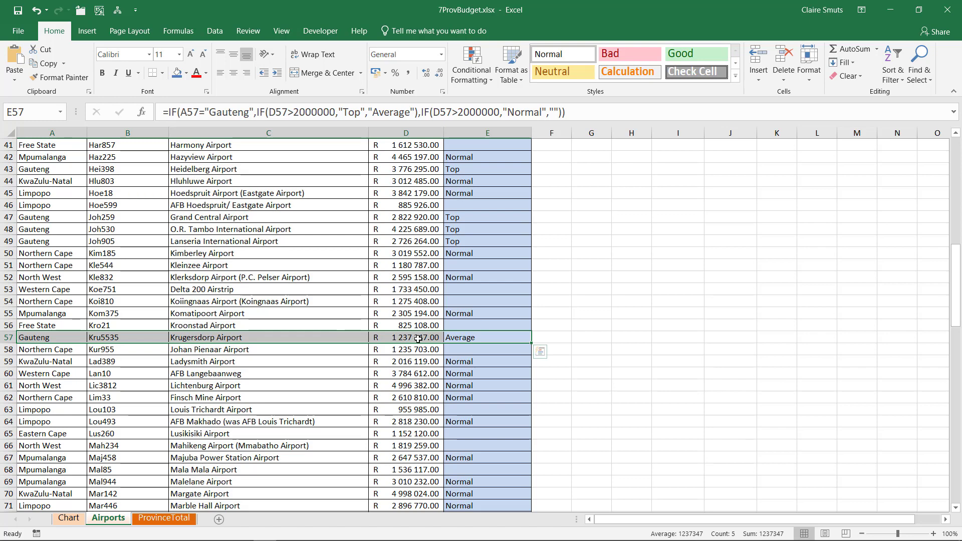
scroll(569, 266, "up", 13)
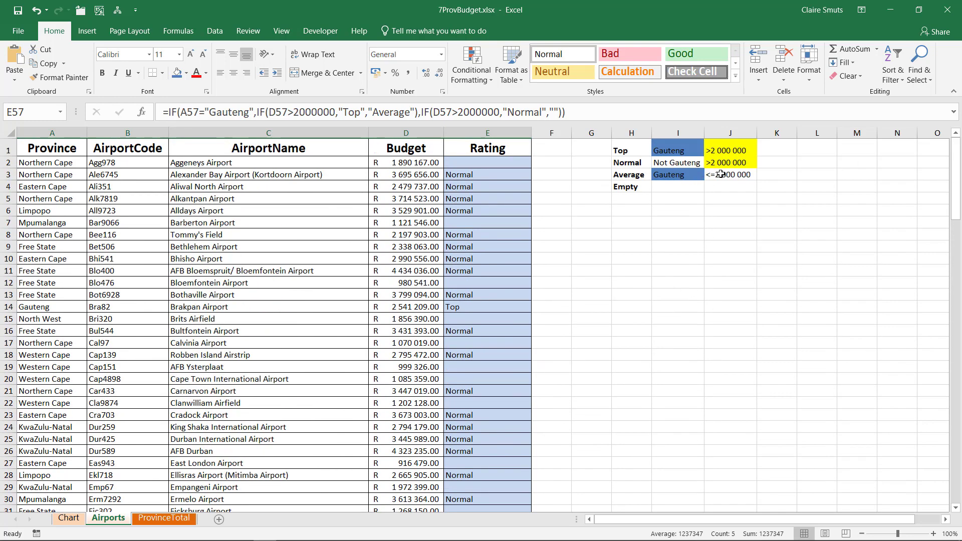
scroll(377, 333, "down", 13)
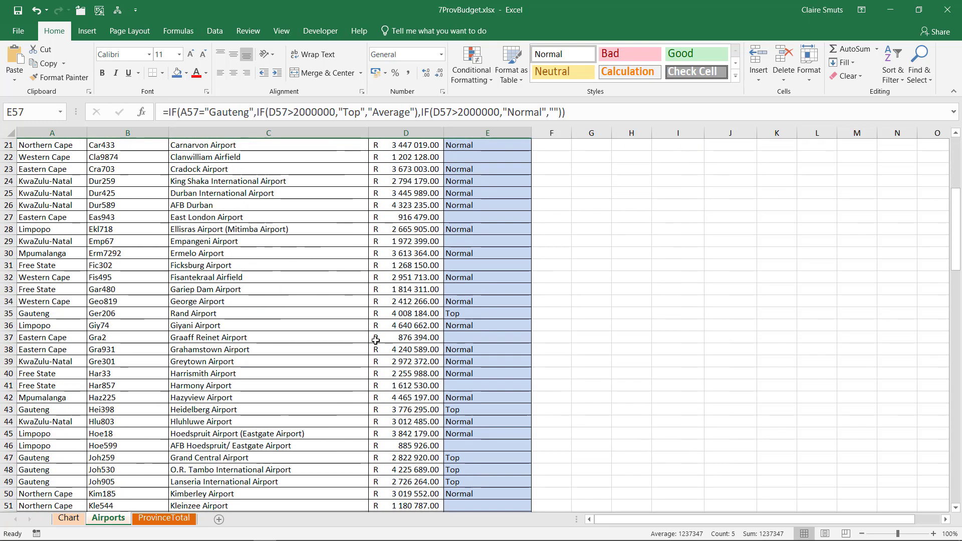
scroll(538, 460, "down", 8)
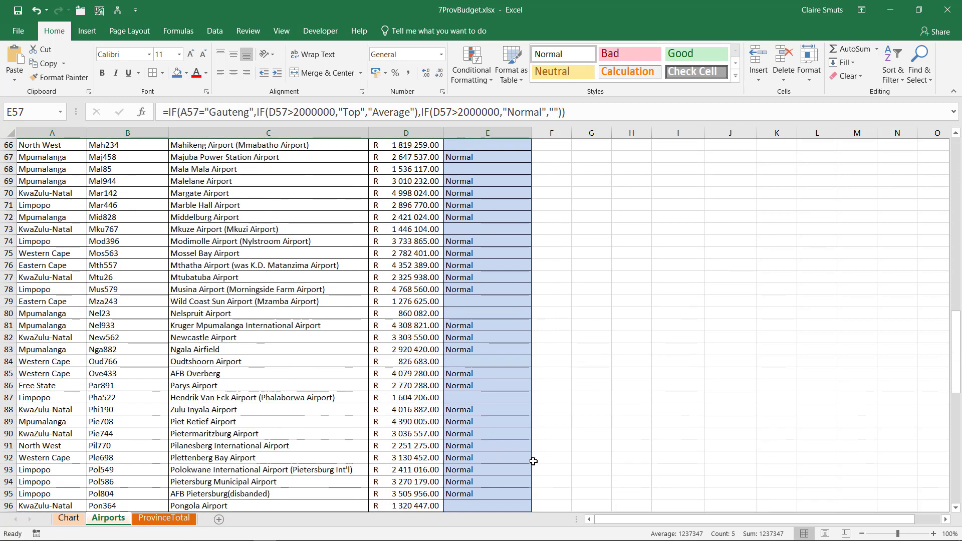
scroll(535, 457, "up", 20)
left_click(511, 161)
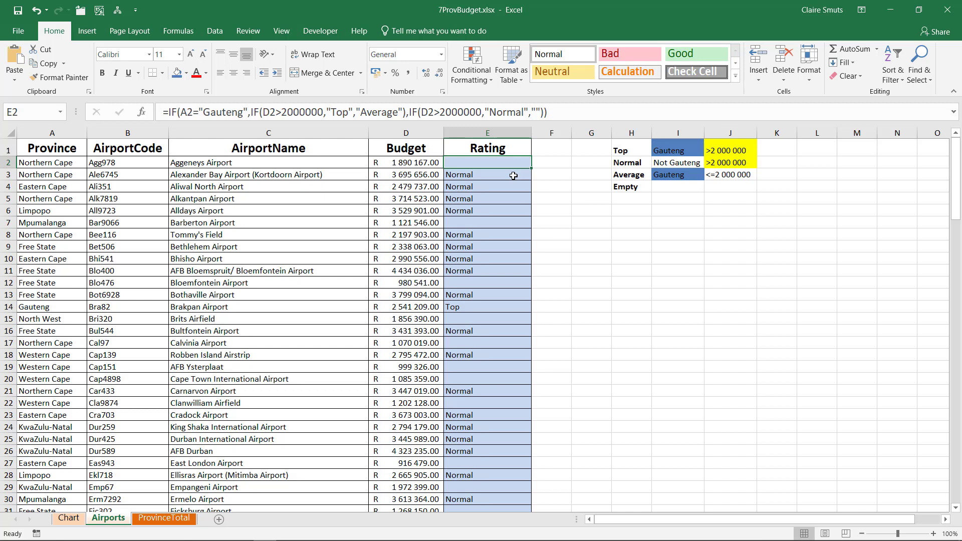
Clear all the Rating formulas from column E
key("ctrl+shift+Down")
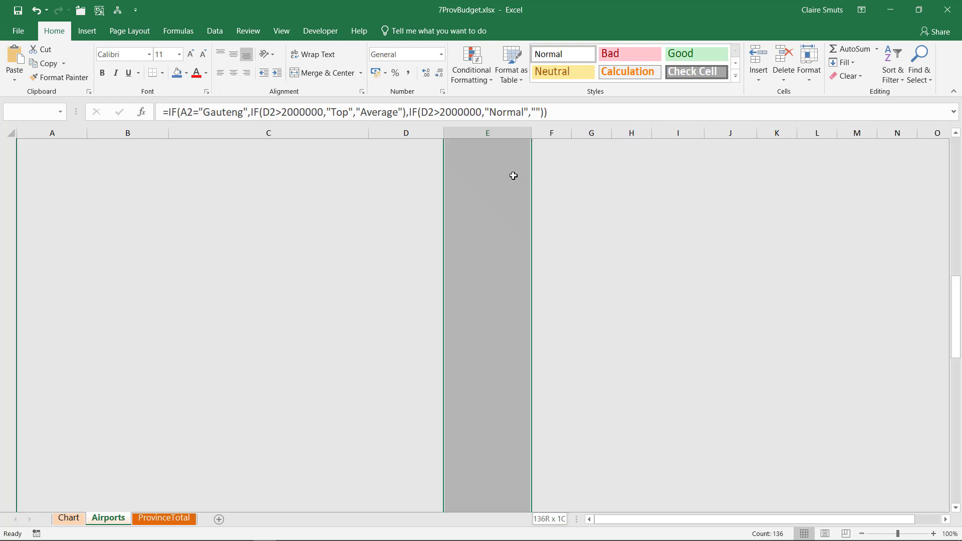
key("ctrl+shift+Up")
key("Delete")
key("ctrl+BackSpace")
Test =A2="Gauteng" in F2, fill it down to row 14, then delete those results
left_click(563, 161)
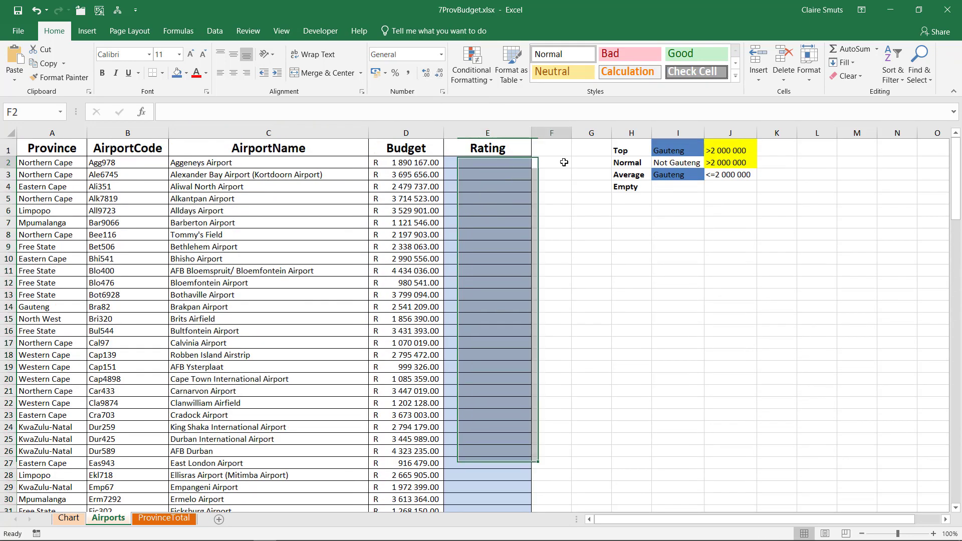
type("=")
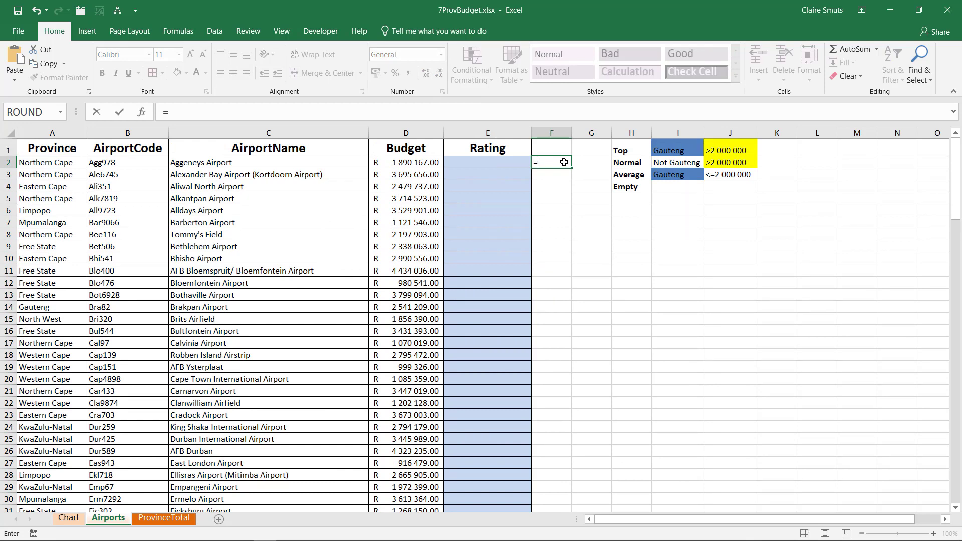
key("Left")
key("Left")
key("Left")
key("Left")
key("Left")
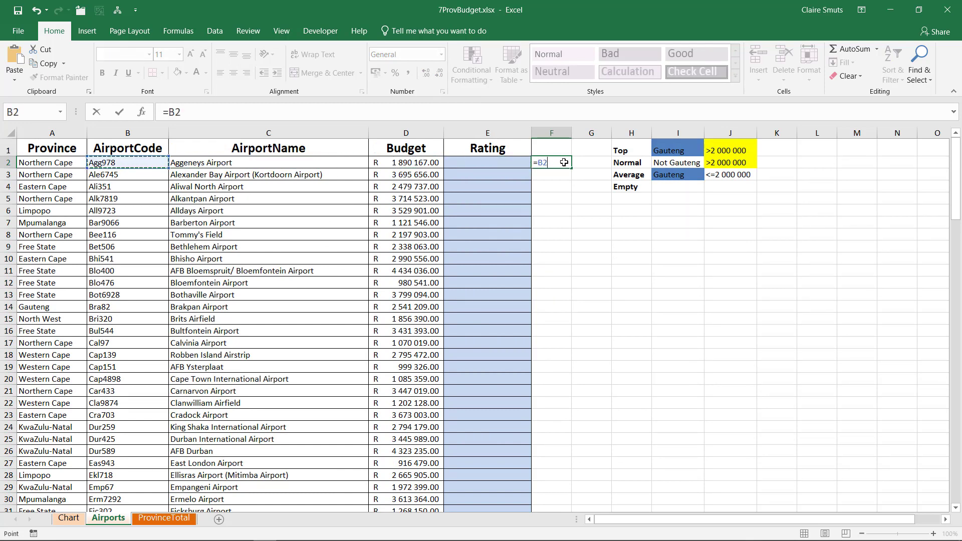
type("=\"Ga")
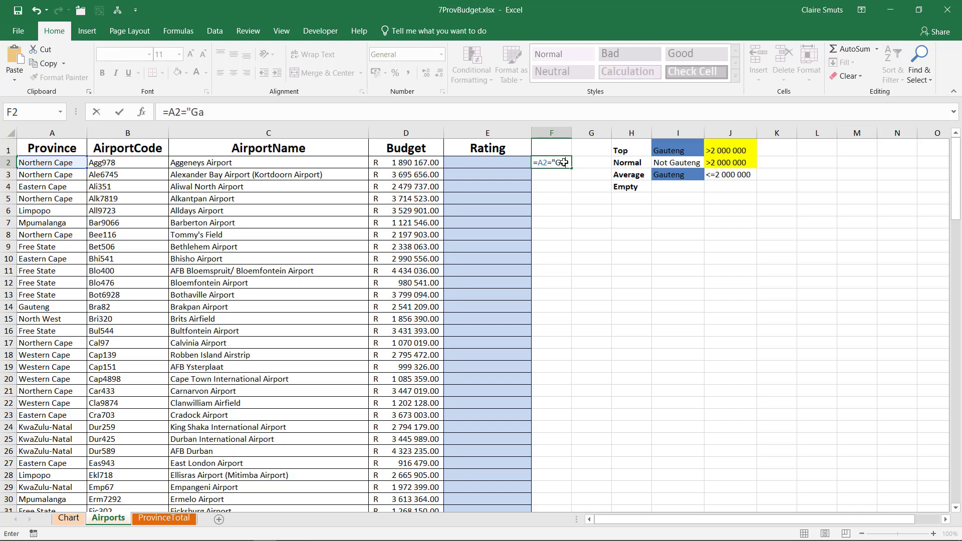
type("uteng\"")
key("Return")
left_click(564, 163)
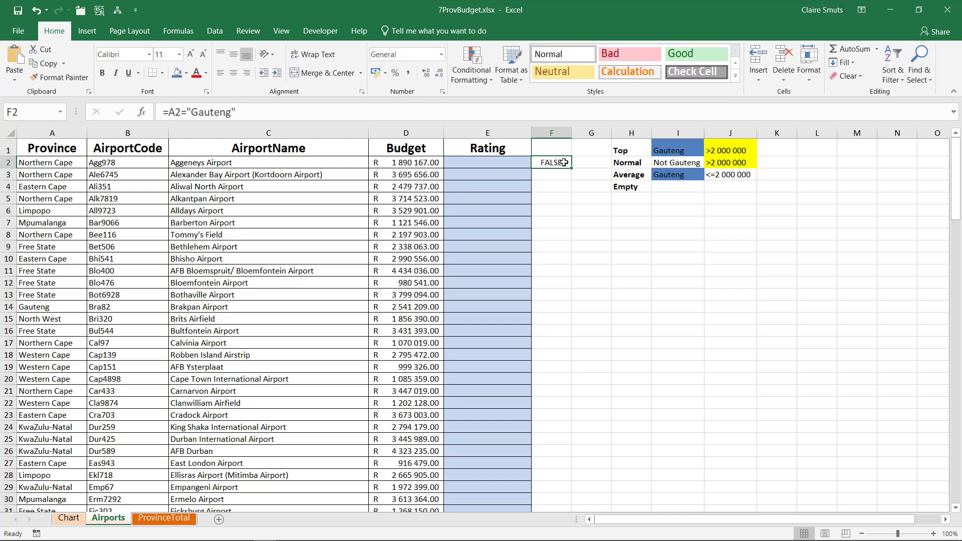
left_click_drag(569, 169, 31, 307)
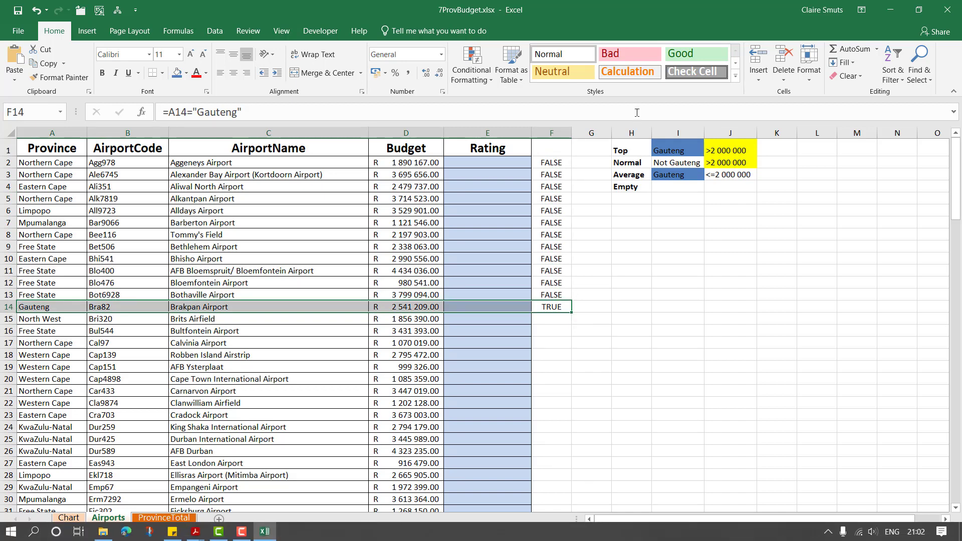
left_click_drag(561, 161, 550, 306)
key("Delete")
Discard a mistaken AND entry and start a fresh =IF( formula in cell E2
left_click(507, 161)
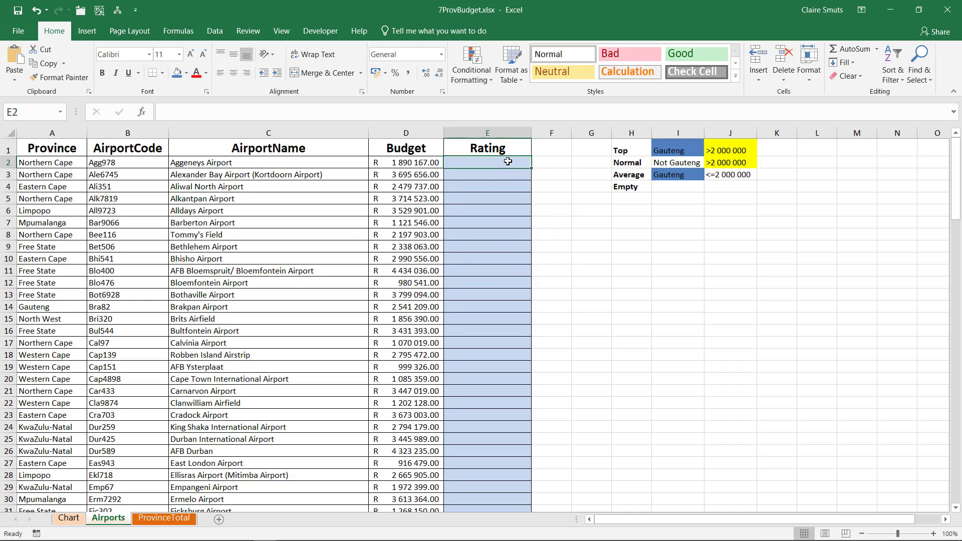
type("=and(")
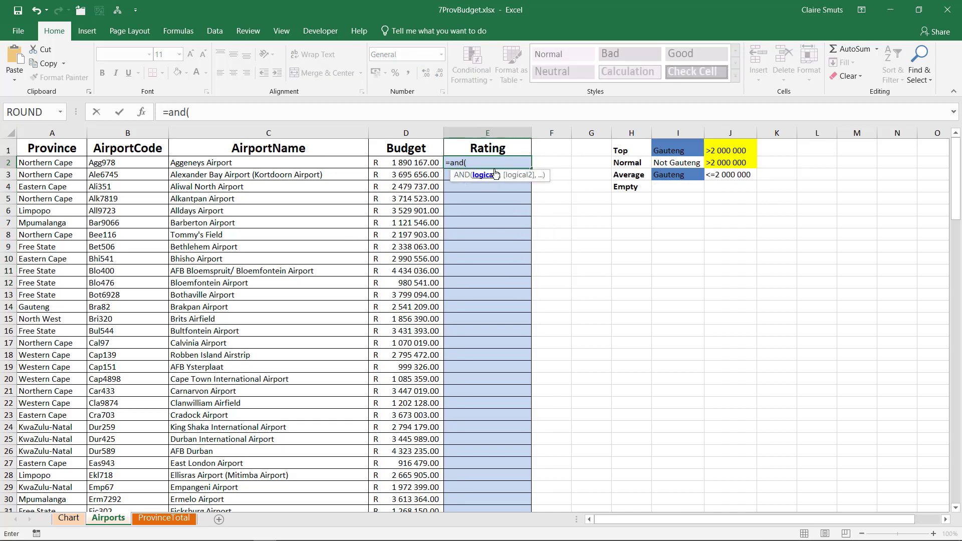
key("BackSpace")
key("BackSpace")
key("BackSpace")
key("BackSpace")
key("BackSpace")
key("Return")
key("shift+Return")
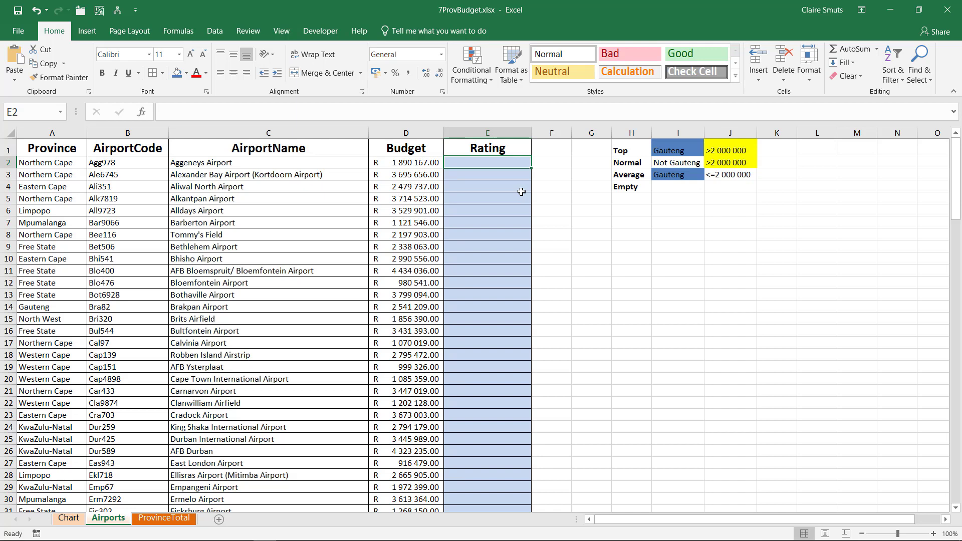
type("=")
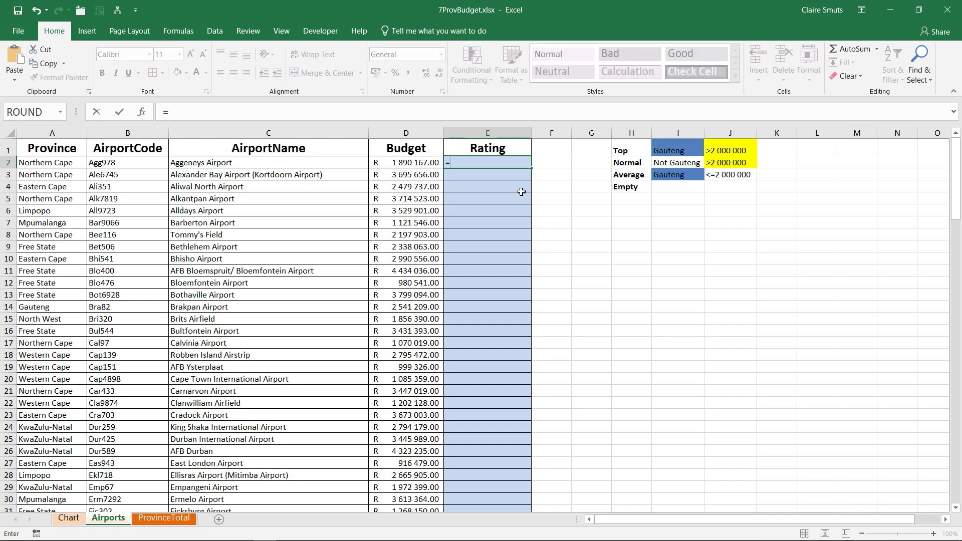
type("if")
key("Tab")
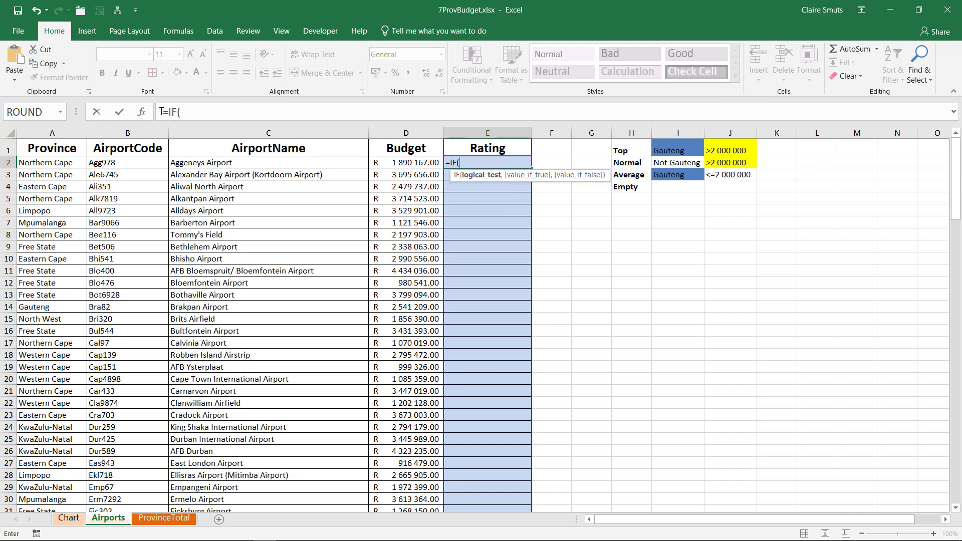
left_click(248, 116)
key("BackSpace")
key("BackSpace")
key("BackSpace")
key("BackSpace")
type("=")
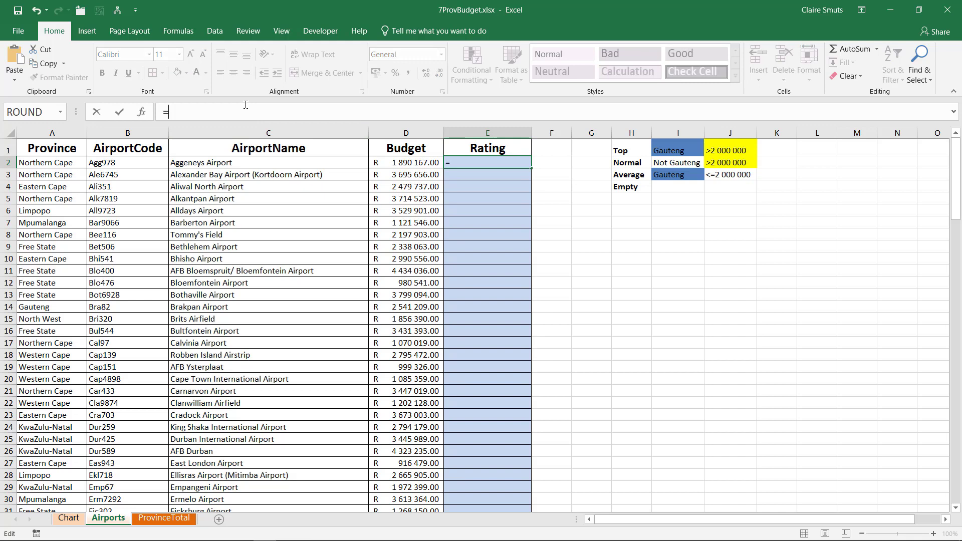
type("IF(")
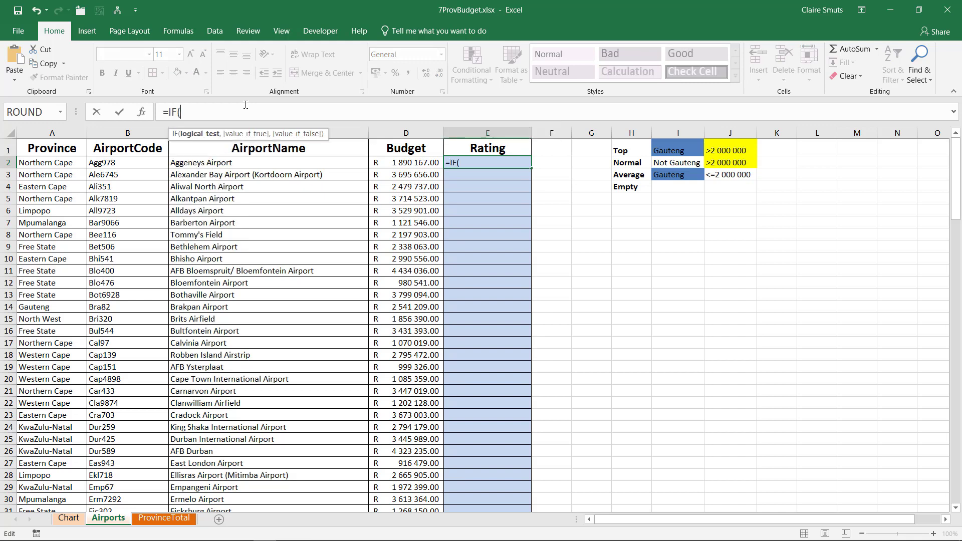
Set E2's IF test to AND(A2="Gauteng",D2>2000000) with "Top" as the true result
left_click(145, 112)
left_click_drag(520, 228, 580, 258)
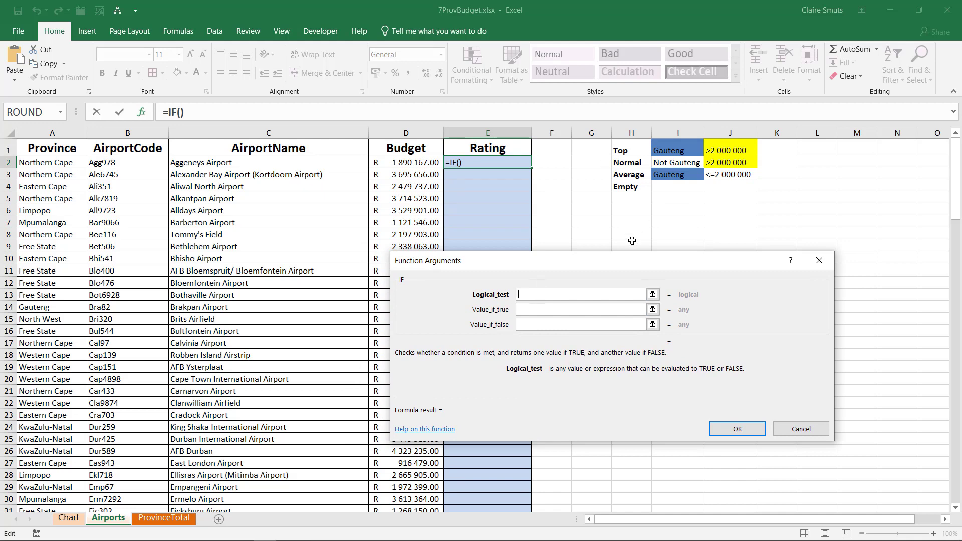
type("And(")
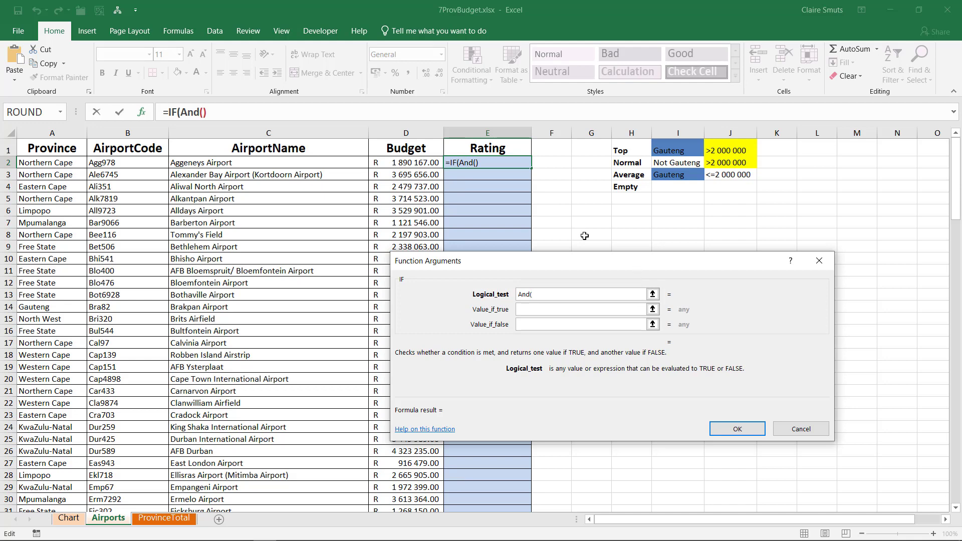
left_click(63, 160)
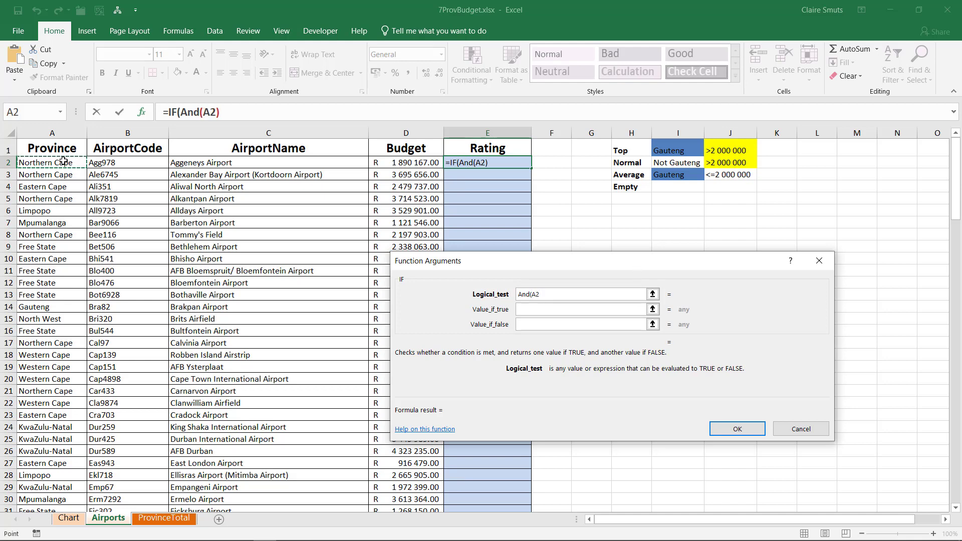
type("=\"Gauteng\",D2")
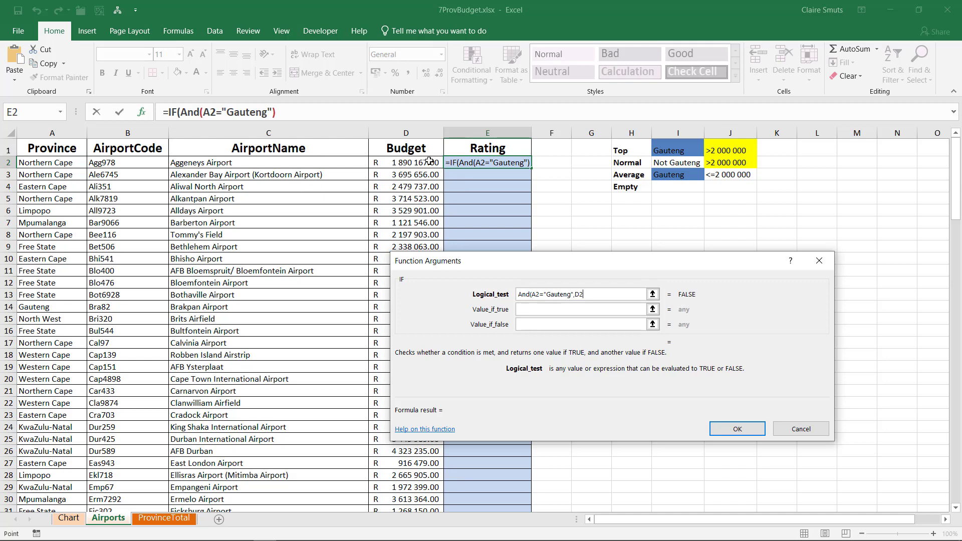
left_click(429, 162)
type(">2000000")
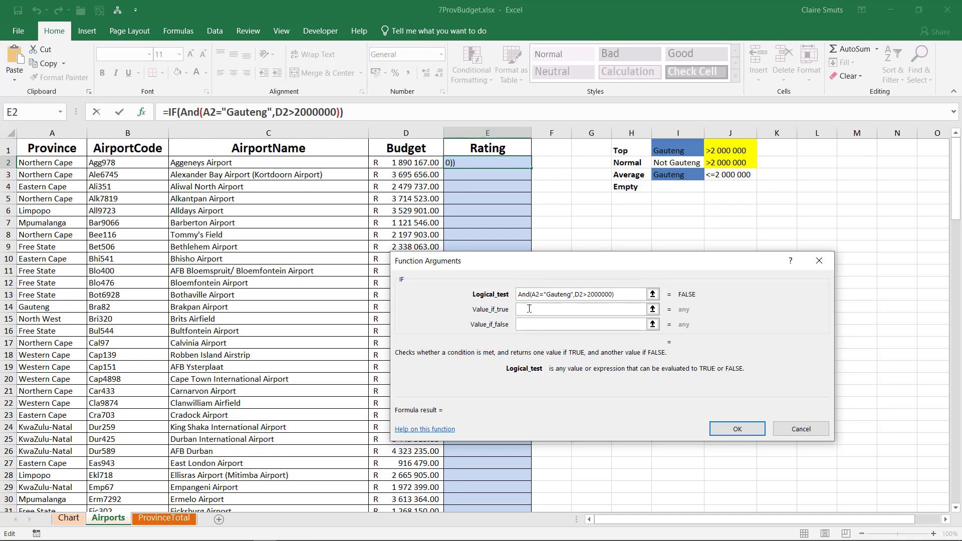
left_click(571, 309)
type("\"Top\"")
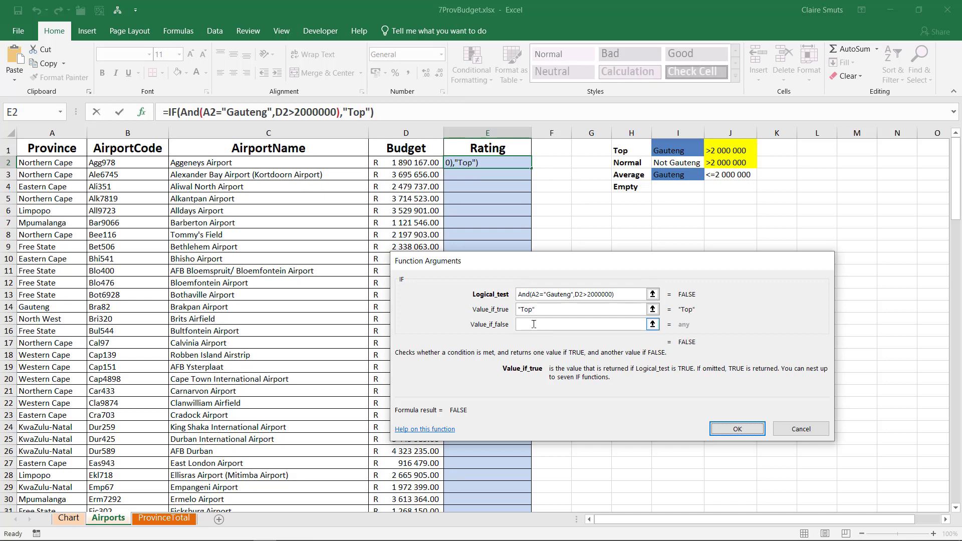
key("Return")
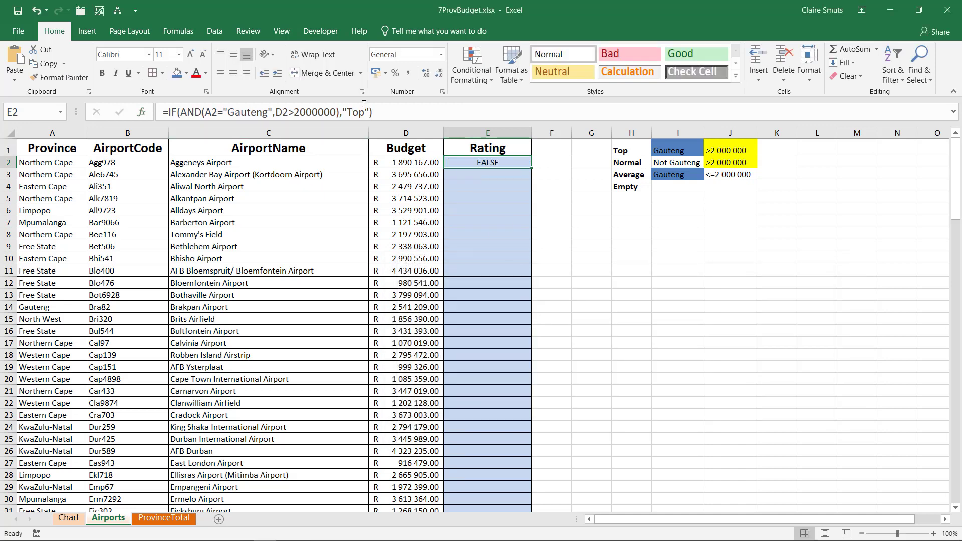
Reopen the E2 formula and start a nested IF as its false value
key("F2")
left_click(143, 111)
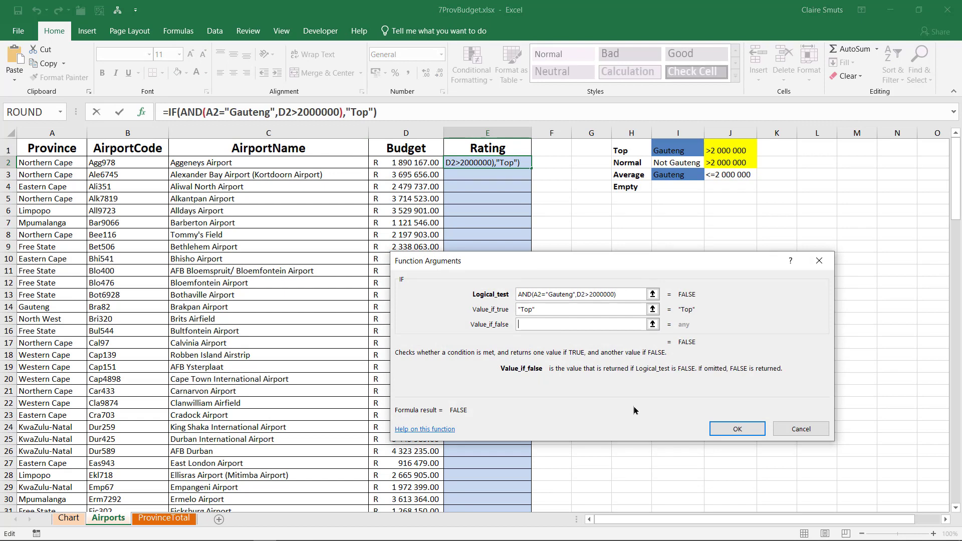
type("If(")
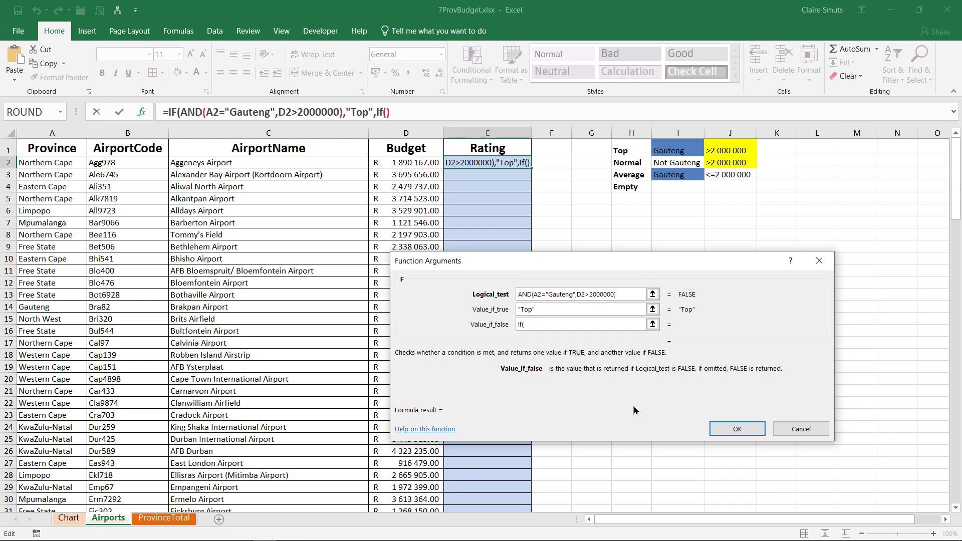
Give the nested IF the condition AND(A2<>"Gauteng",D2>2000000)
left_click(376, 111)
left_click(522, 294)
type("And(")
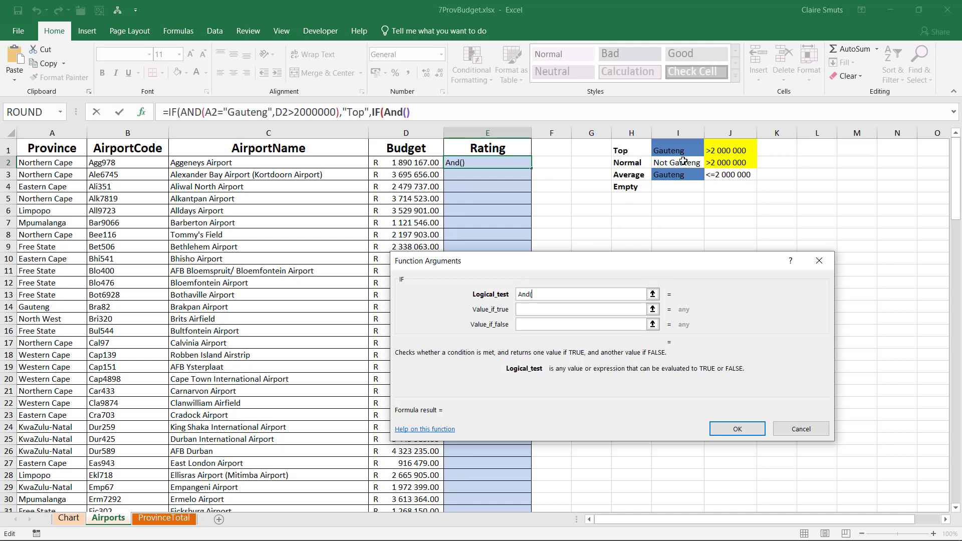
left_click(29, 160)
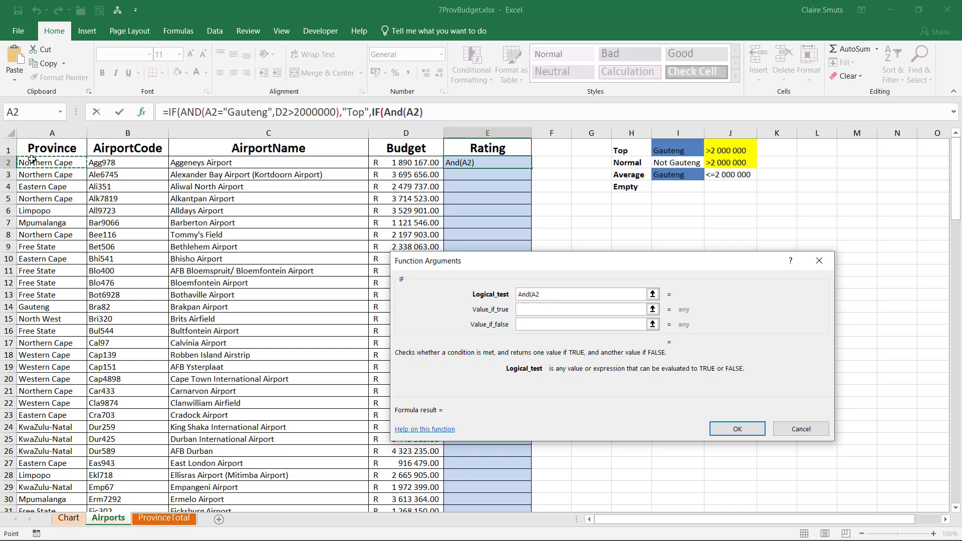
type("<>\"Gauteng\"")
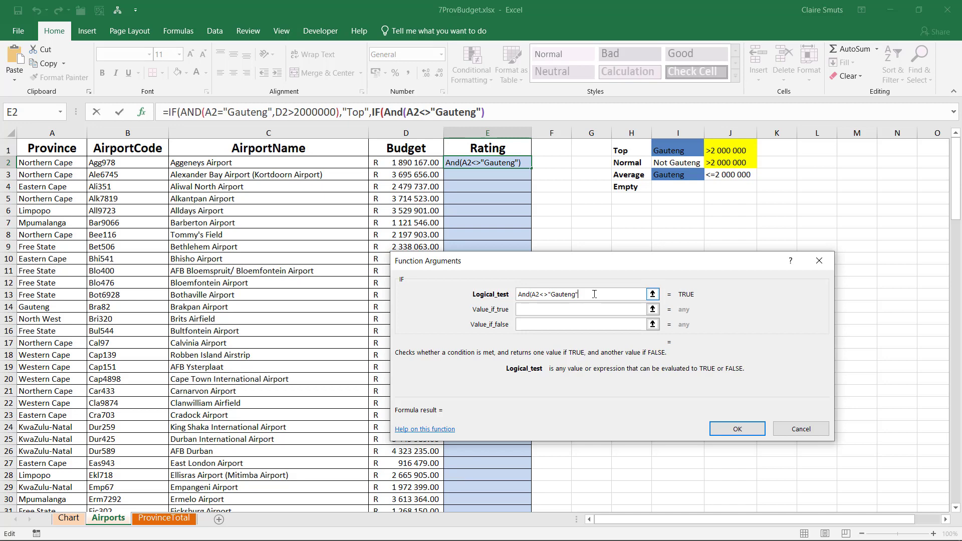
type(",")
left_click(390, 163)
type(">2000000")
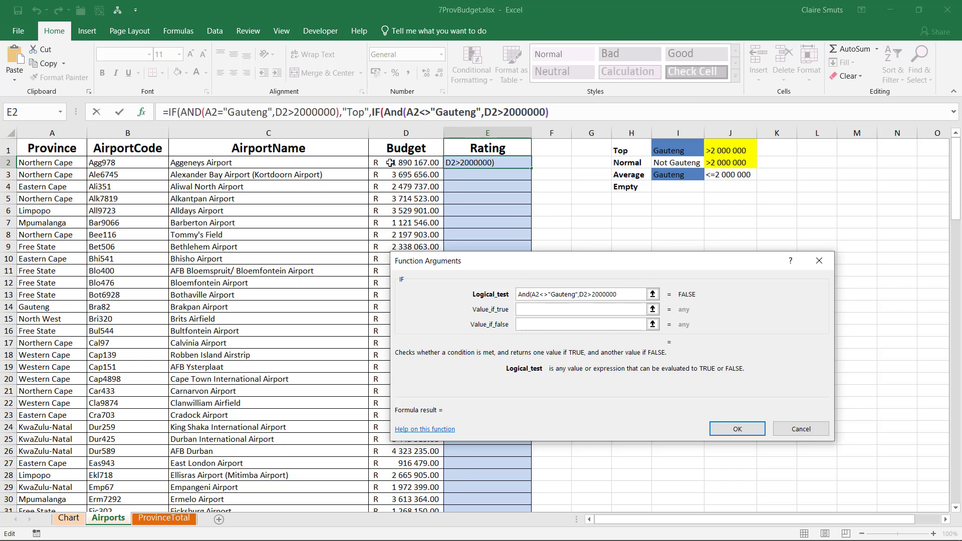
Have the nested IF return "Normal" when true and start a third IF as its false value
left_click(541, 309)
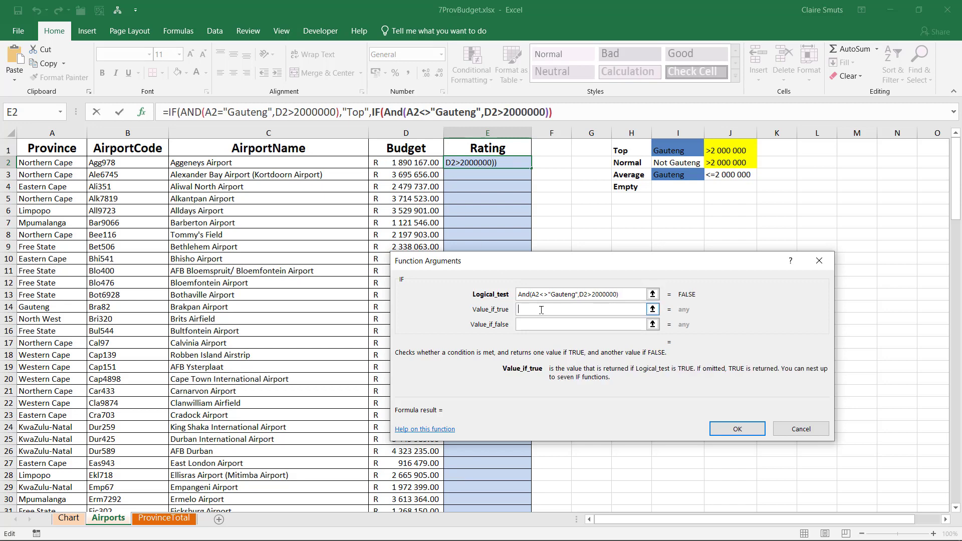
type("\"Normal\"")
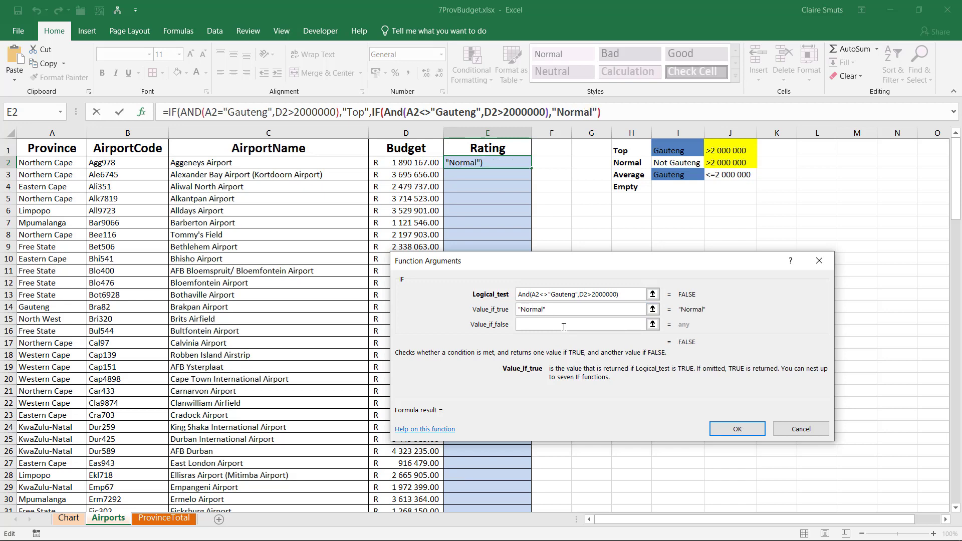
key("Tab")
type("If(")
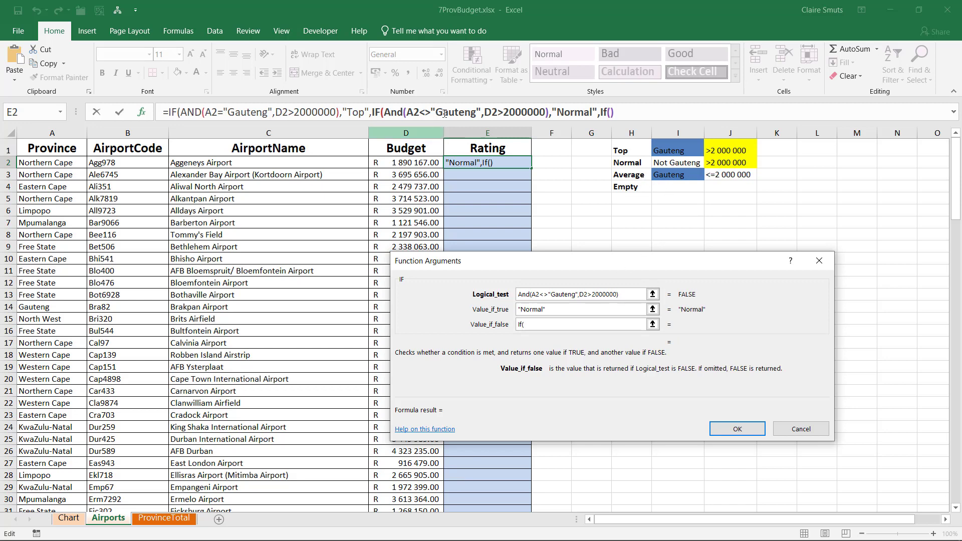
left_click(601, 111)
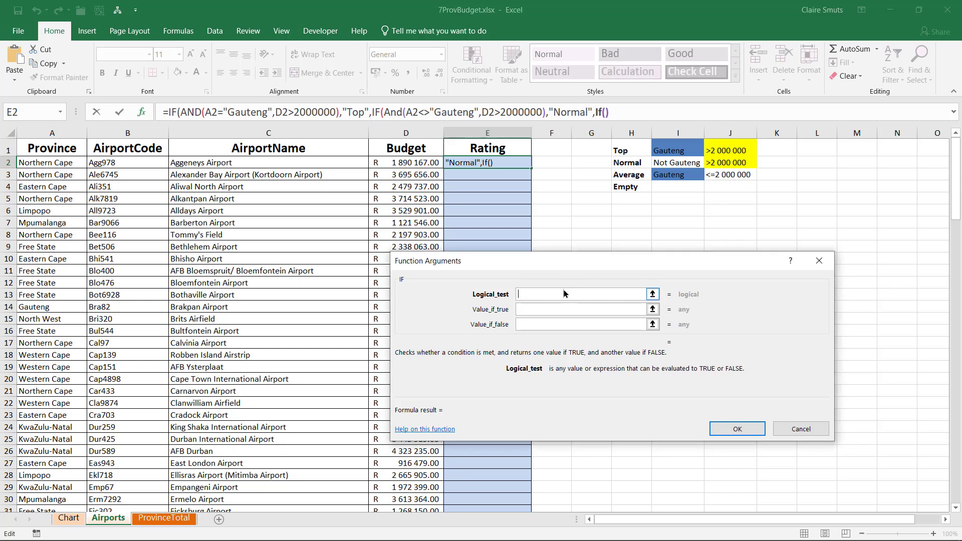
Give the innermost IF the condition AND(A2="Gauteng",D2<=2000000)
type("And(")
left_click(50, 159)
type("=\"Gauteng\",")
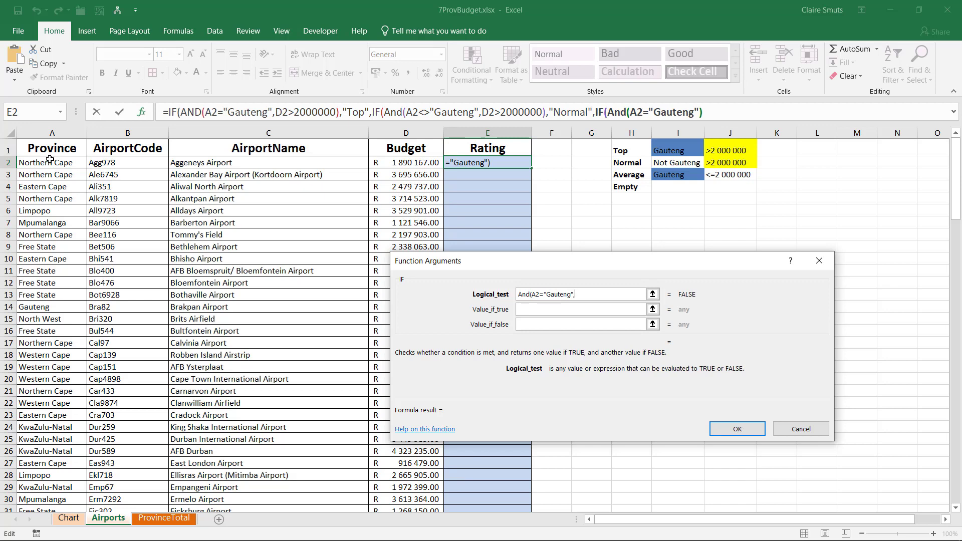
left_click(429, 160)
type("<=")
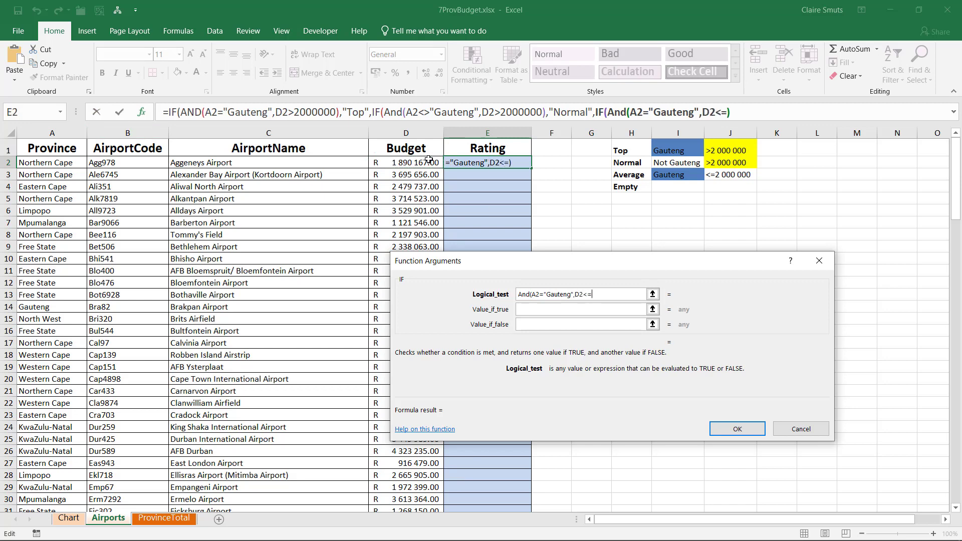
type("2000000")
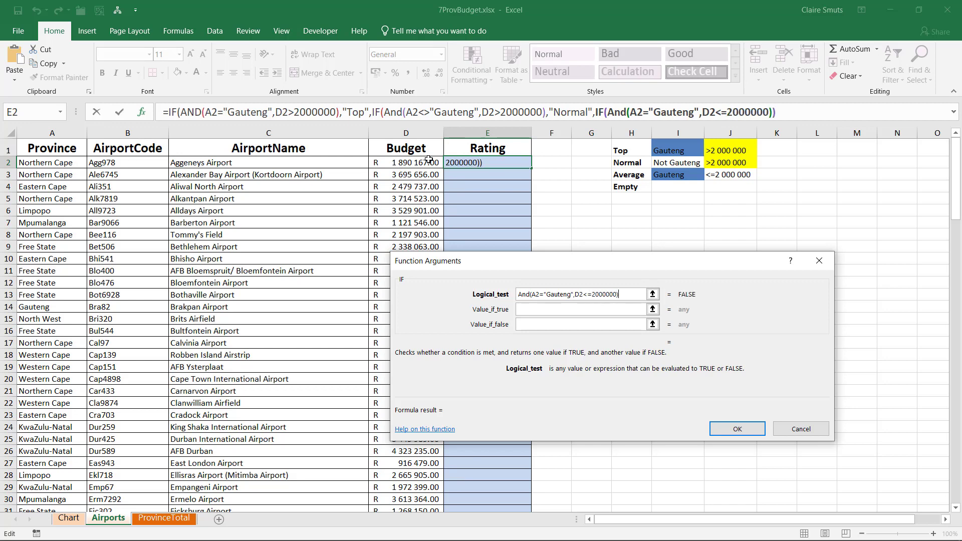
Make the innermost IF return "Average" when true and "" otherwise, then submit the formula
key("Tab")
type("\"Average\"")
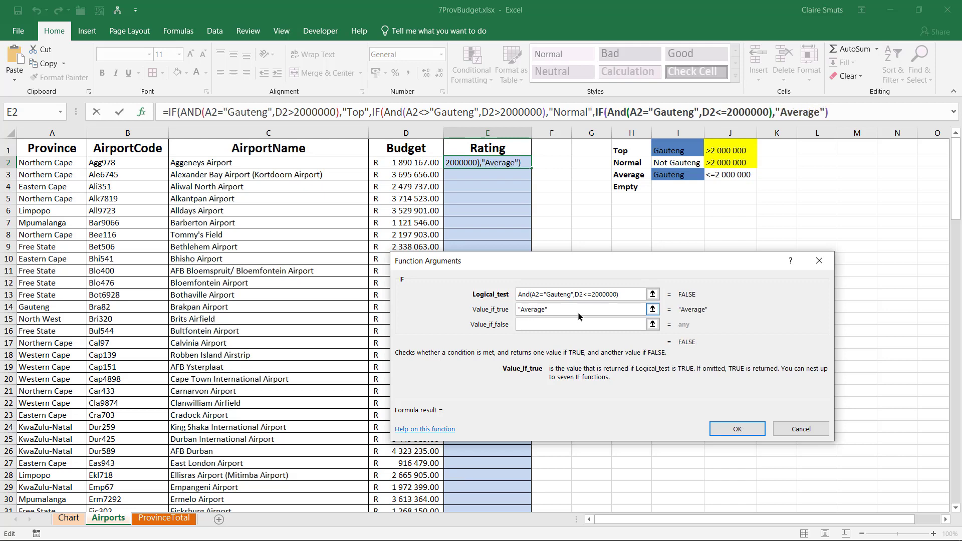
key("Tab")
type("\"\"")
left_click(753, 429)
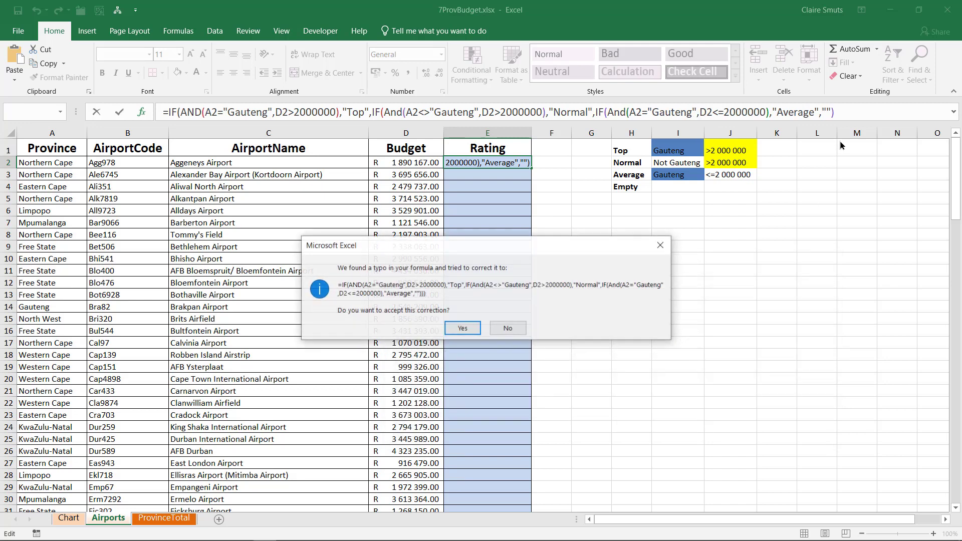
left_click(464, 329)
left_click(847, 113)
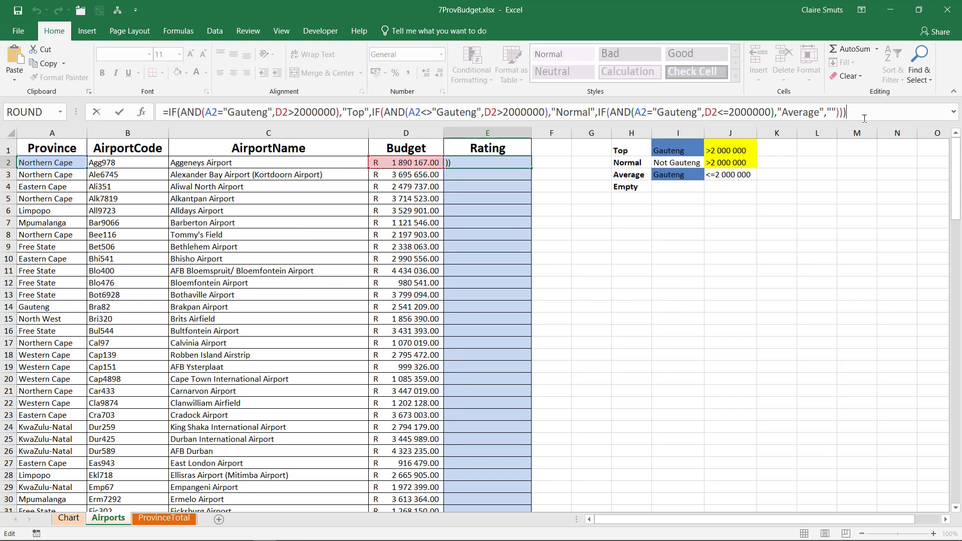
left_click_drag(856, 111, 105, 71)
key("Escape")
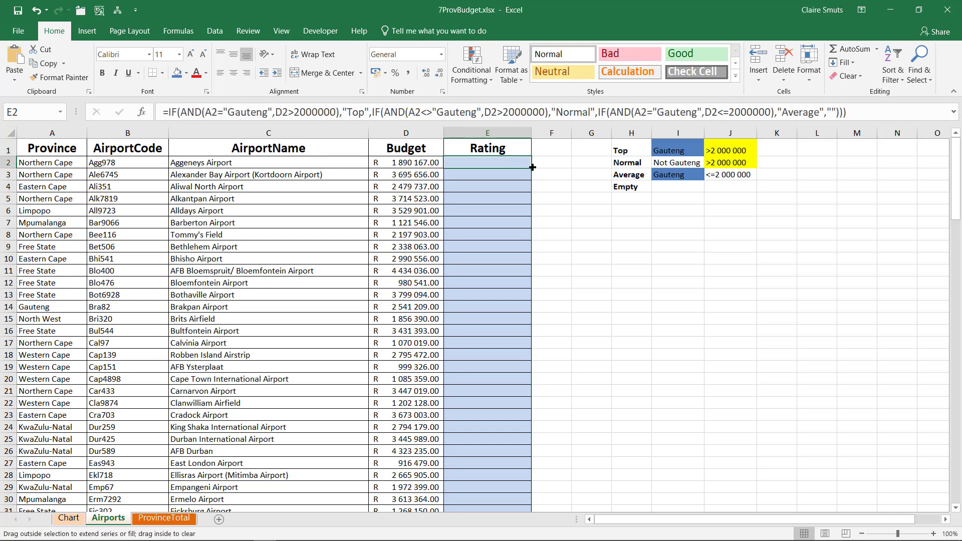
double_click(532, 167)
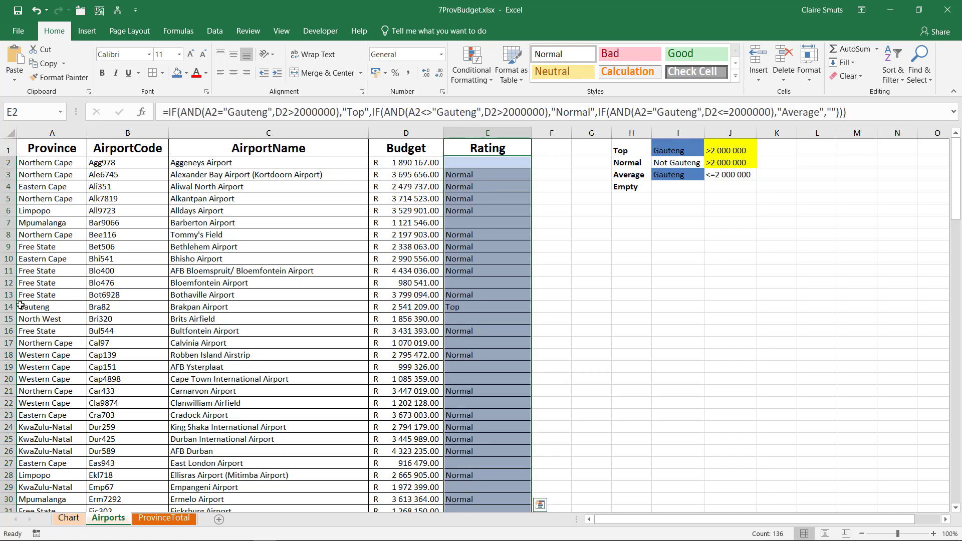
left_click(9, 307)
scroll(229, 348, "down", 3)
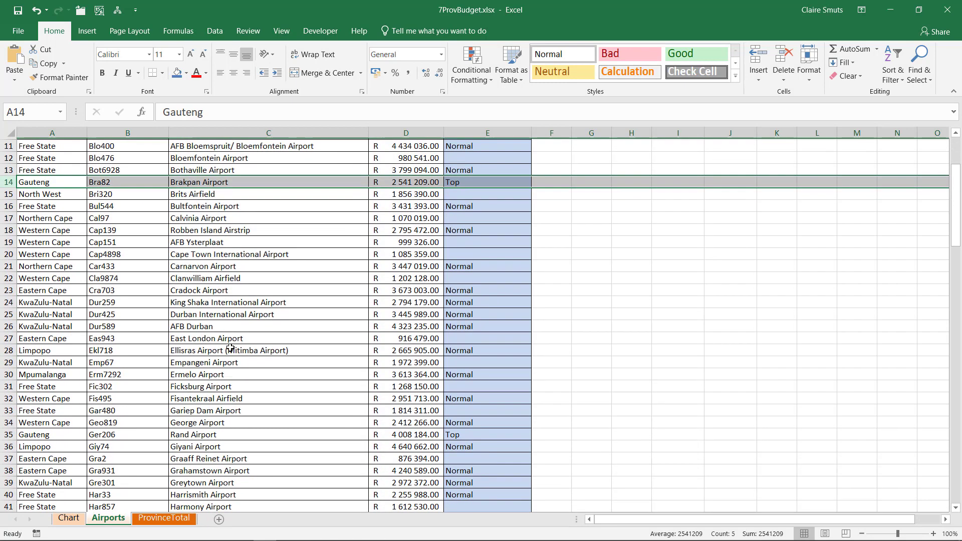
scroll(230, 348, "down", 2)
left_click(8, 373)
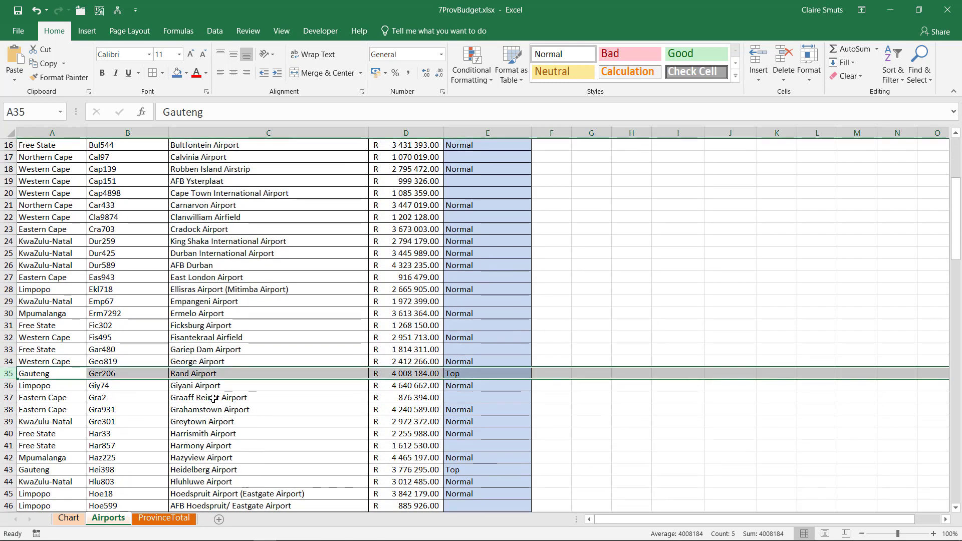
scroll(214, 399, "down", 7)
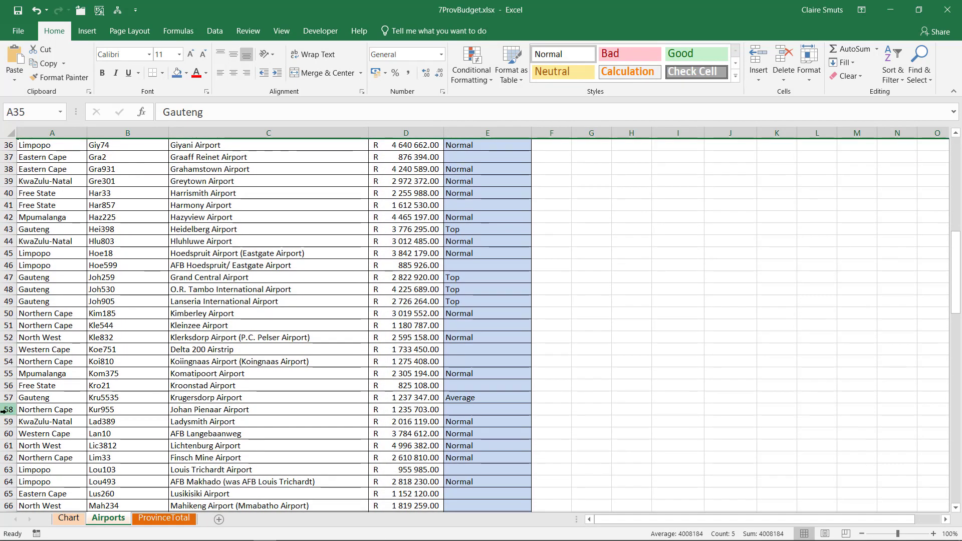
left_click(8, 397)
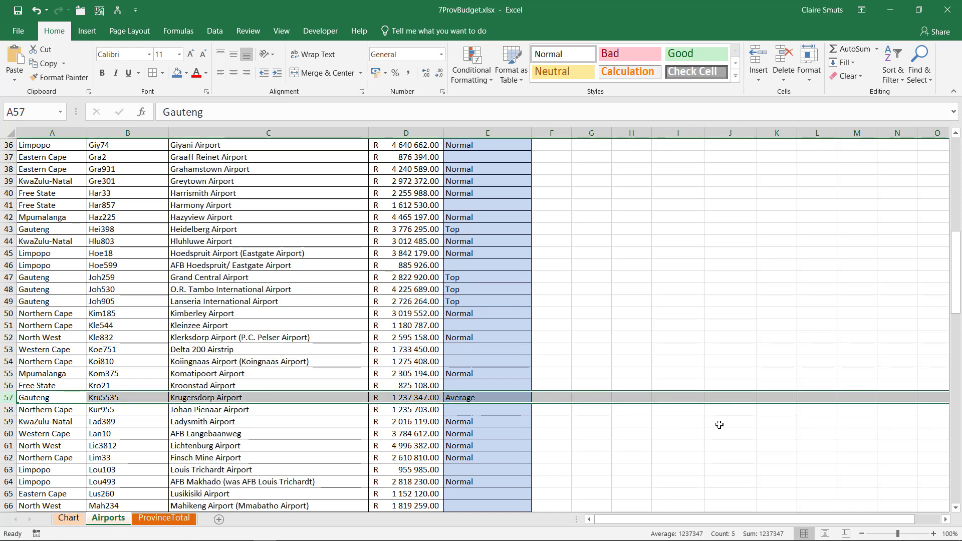
scroll(567, 415, "up", 1)
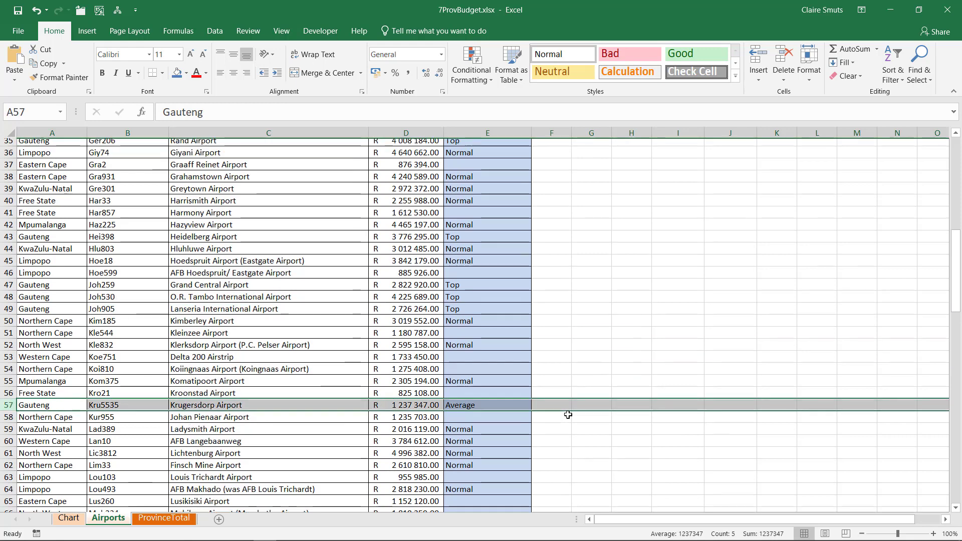
scroll(567, 415, "up", 12)
left_click(496, 161)
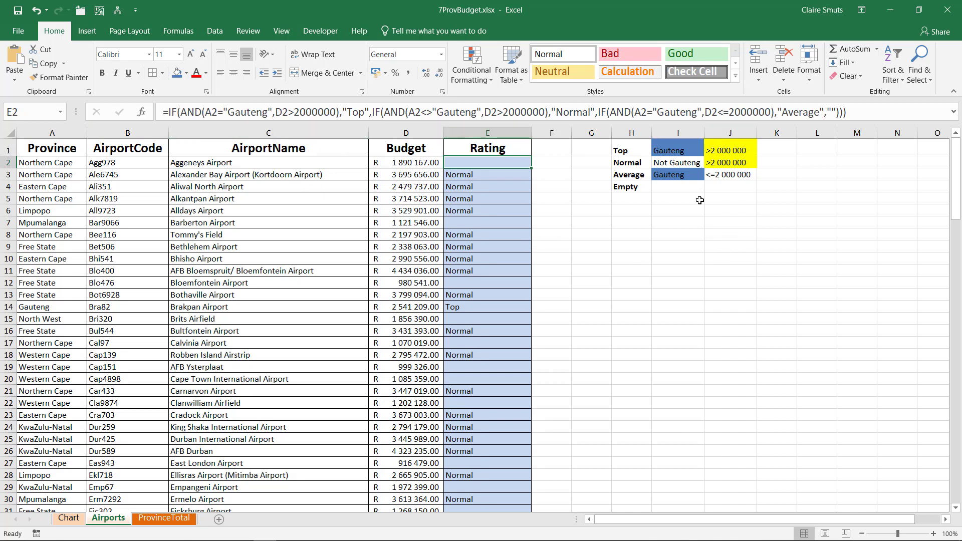
left_click(891, 10)
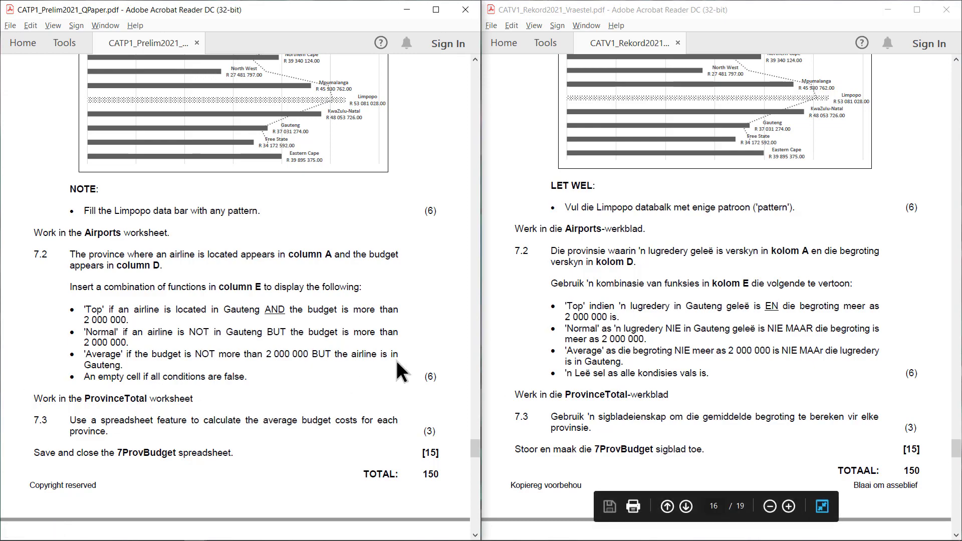
Return to the workbook and show the ProvinceTotal worksheet
key("alt+Tab")
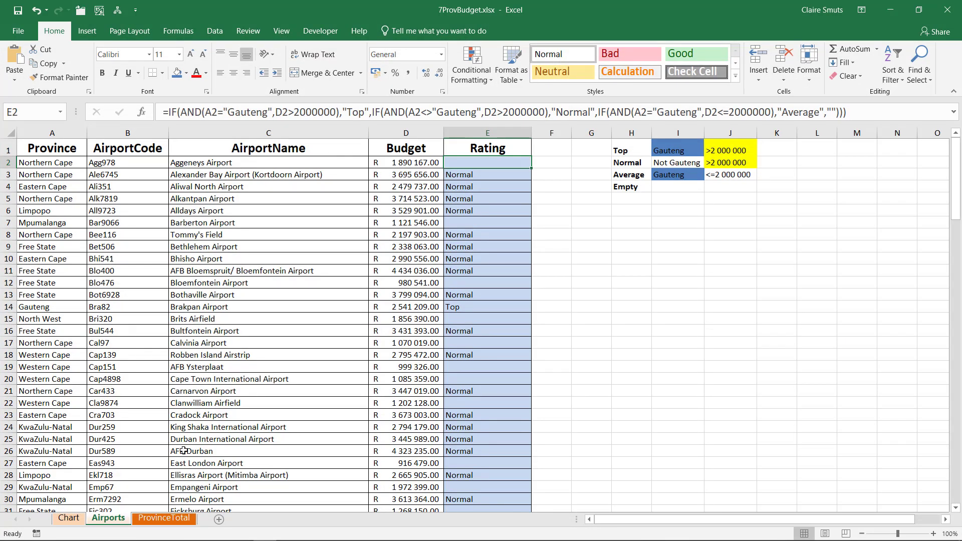
left_click(174, 521)
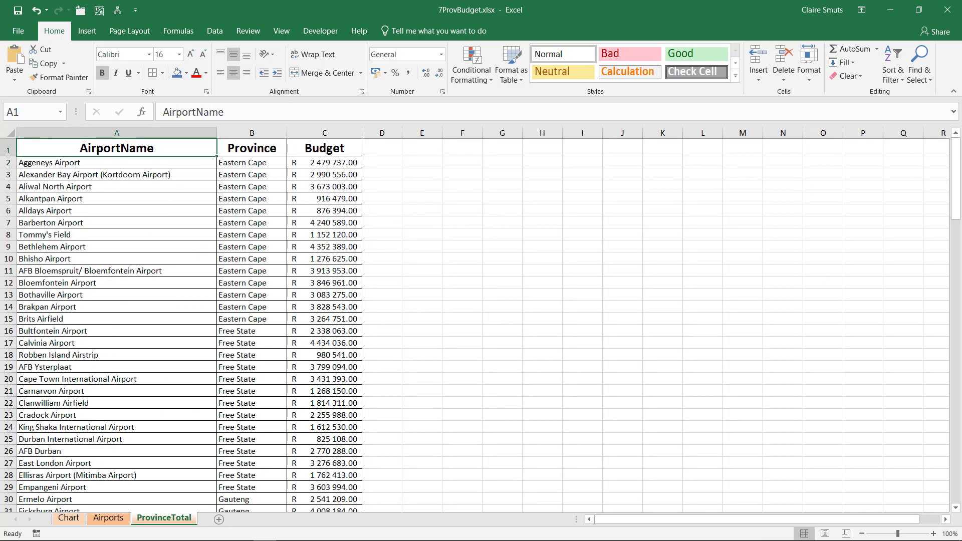
left_click(890, 10)
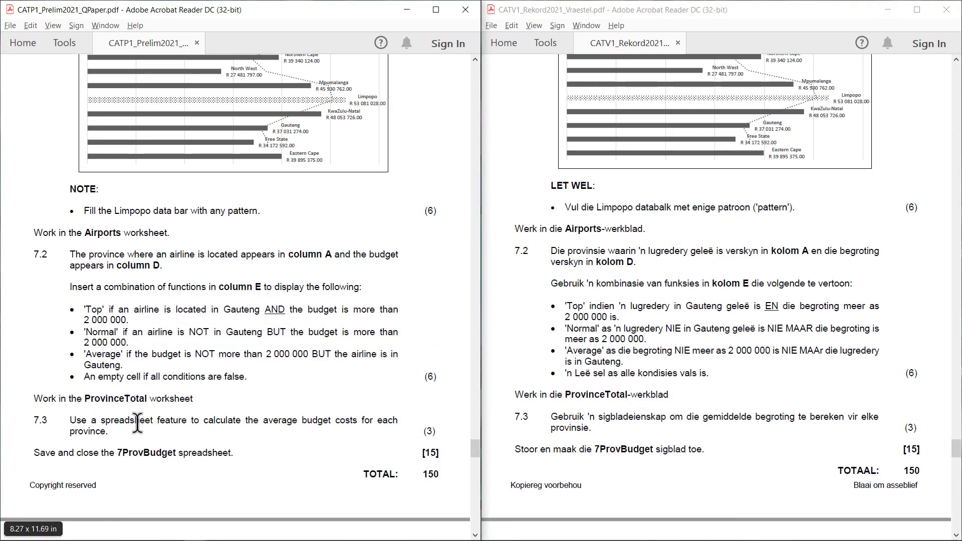
triple_click(164, 421)
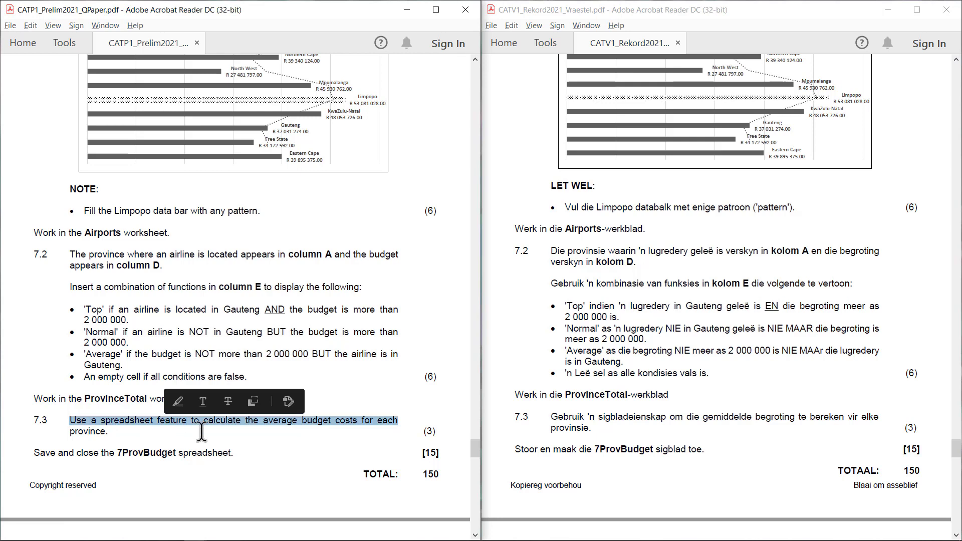
left_click(163, 421)
double_click(163, 421)
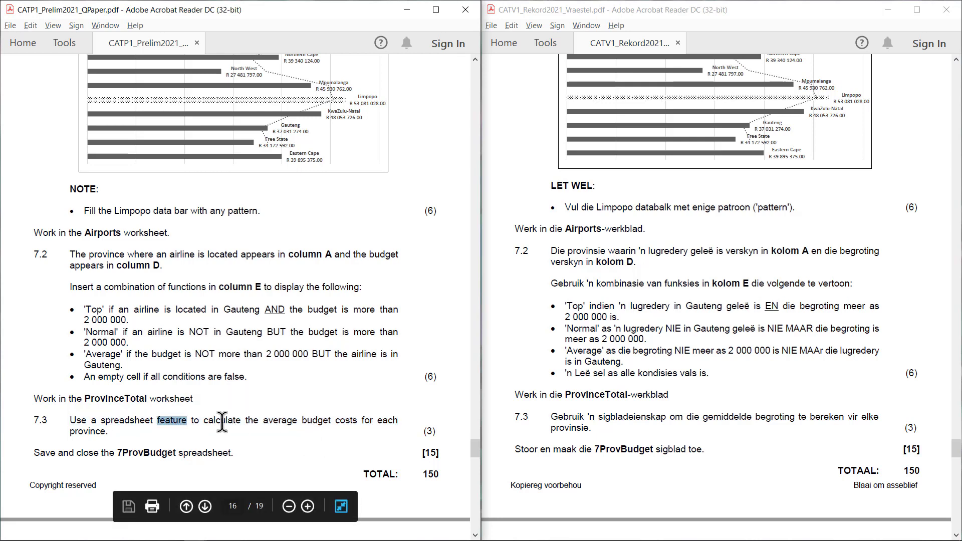
left_click_drag(184, 421, 181, 423)
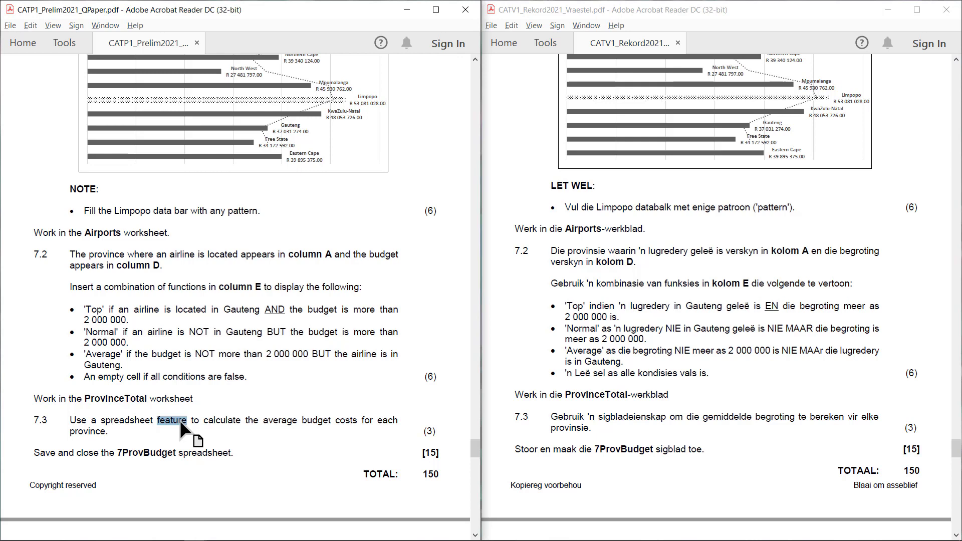
left_click_drag(181, 426, 99, 423)
key("alt+Tab")
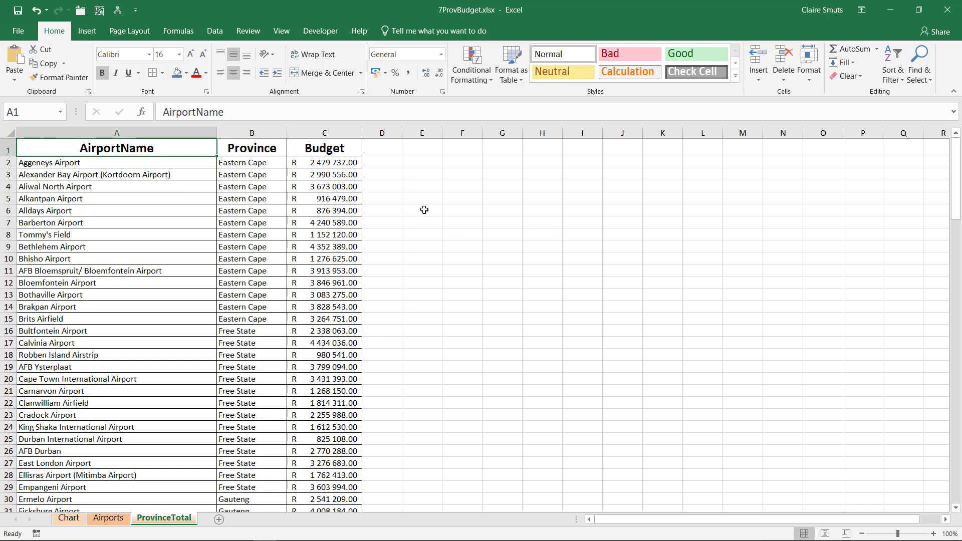
Subtotal A1:C137 with the Average of Budget at each change in Province
left_click_drag(105, 146, 327, 469)
scroll(326, 432, "up", 20)
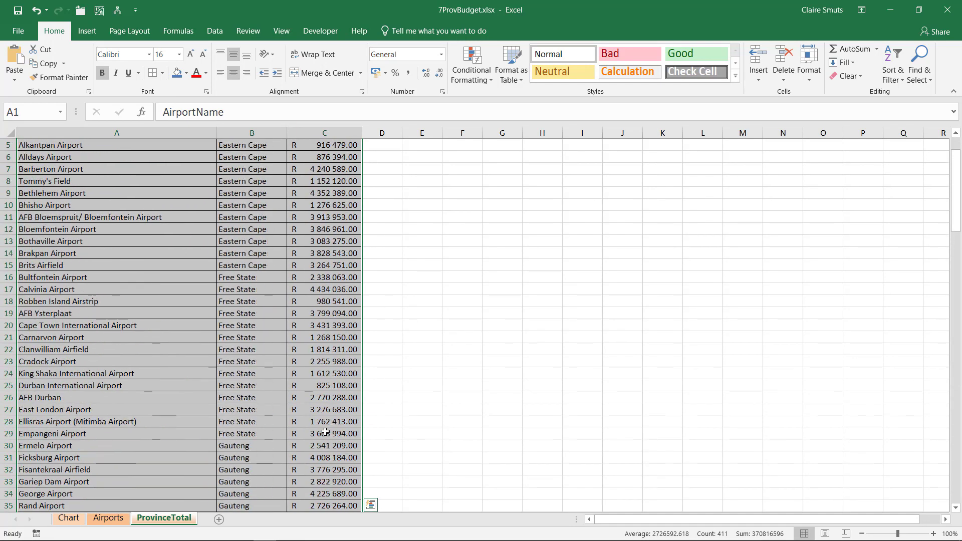
left_click(210, 34)
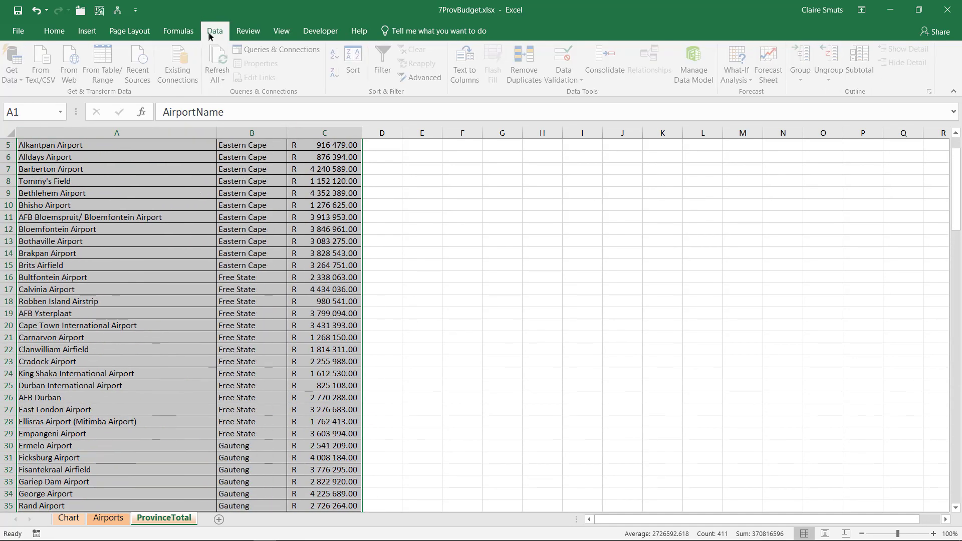
scroll(347, 381, "up", 2)
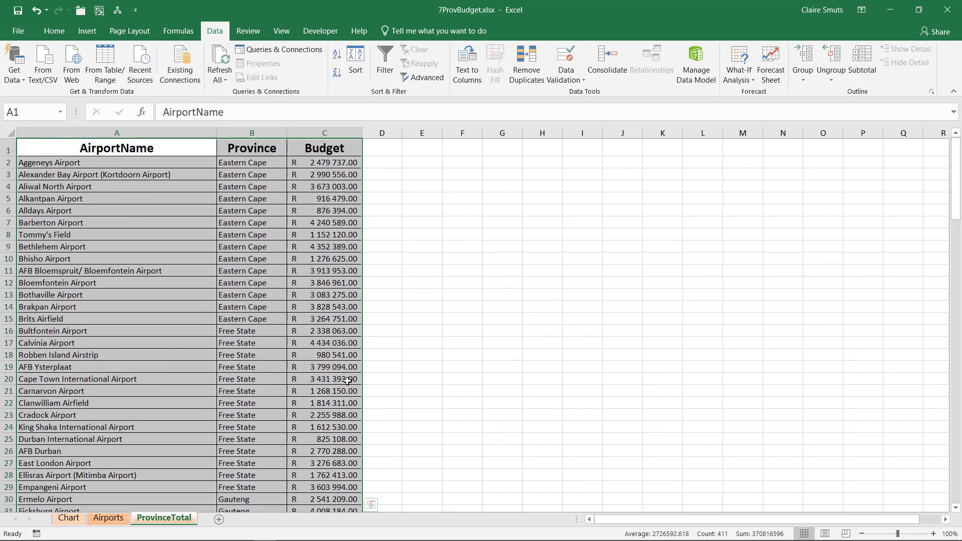
left_click(872, 53)
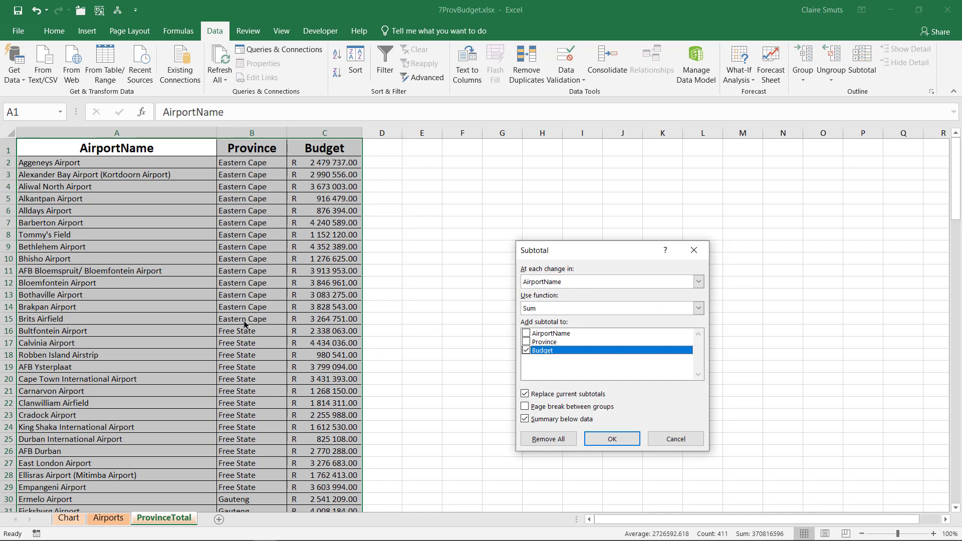
left_click(575, 283)
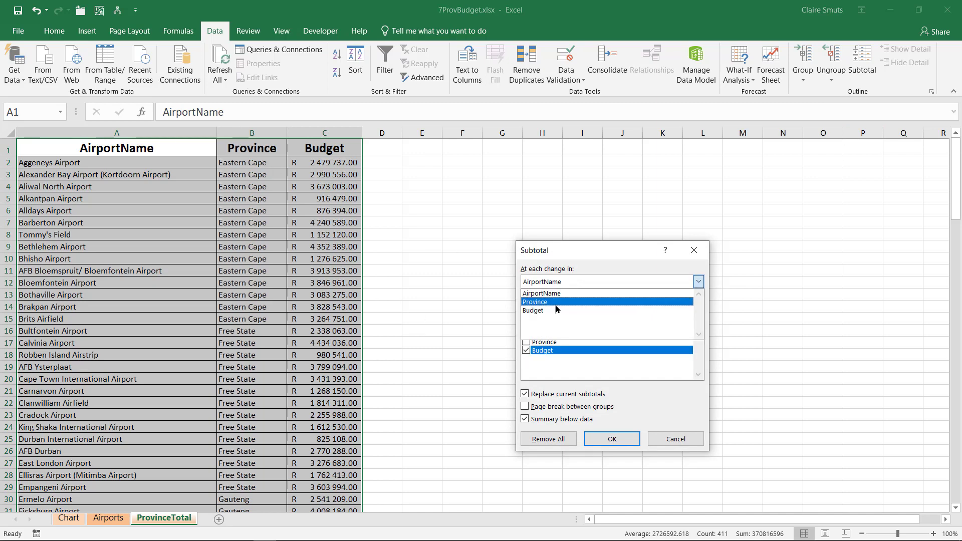
left_click(554, 304)
left_click(545, 310)
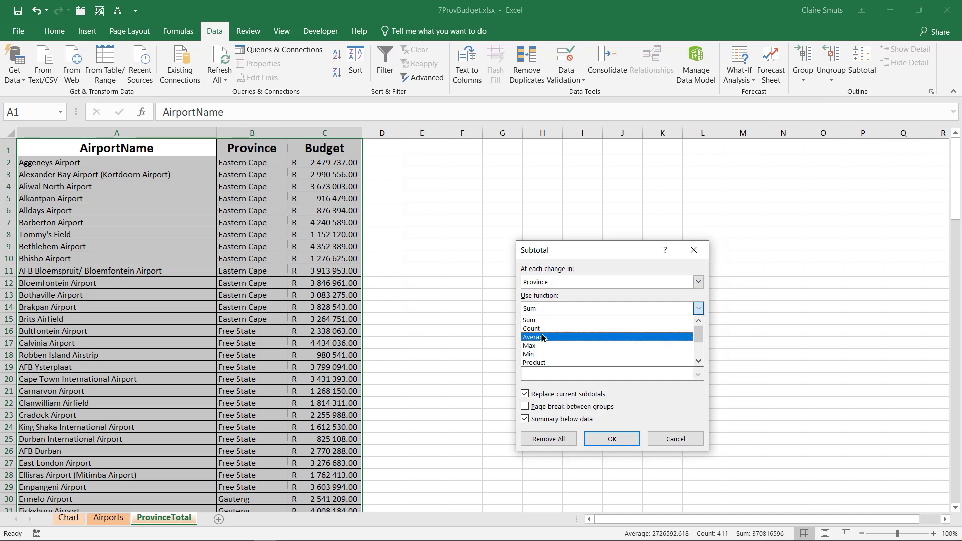
left_click(544, 337)
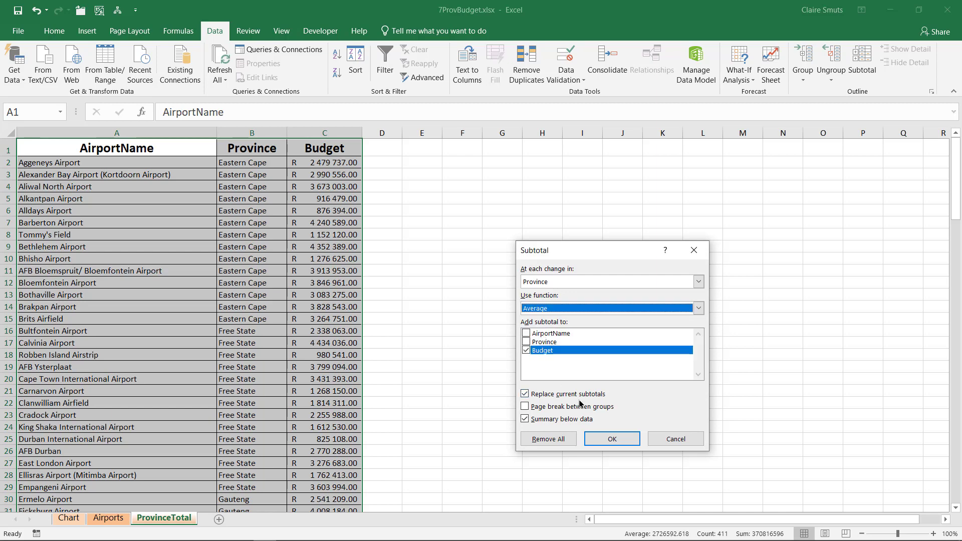
left_click(611, 439)
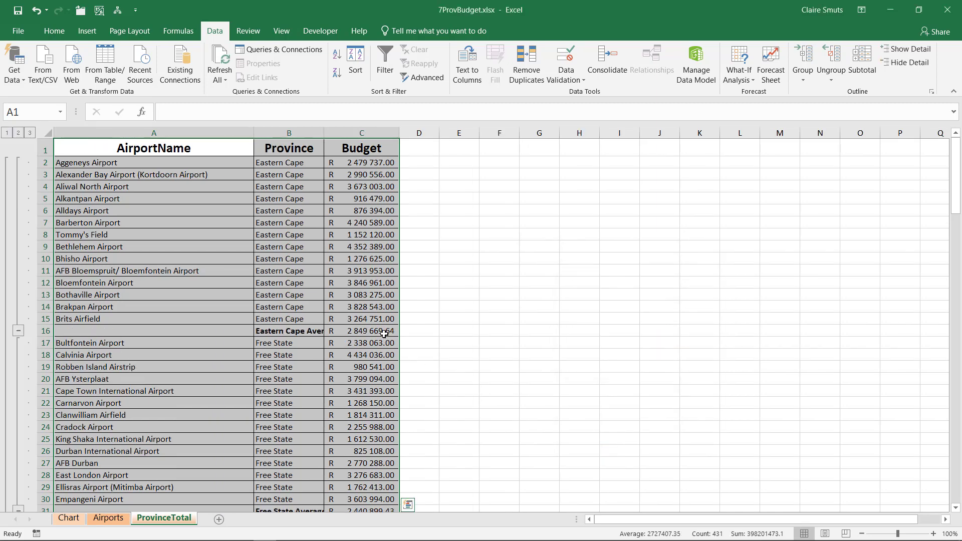
left_click(384, 333)
scroll(406, 375, "down", 2)
left_click(381, 446)
scroll(513, 449, "down", 8)
left_click(375, 302)
scroll(375, 350, "down", 5)
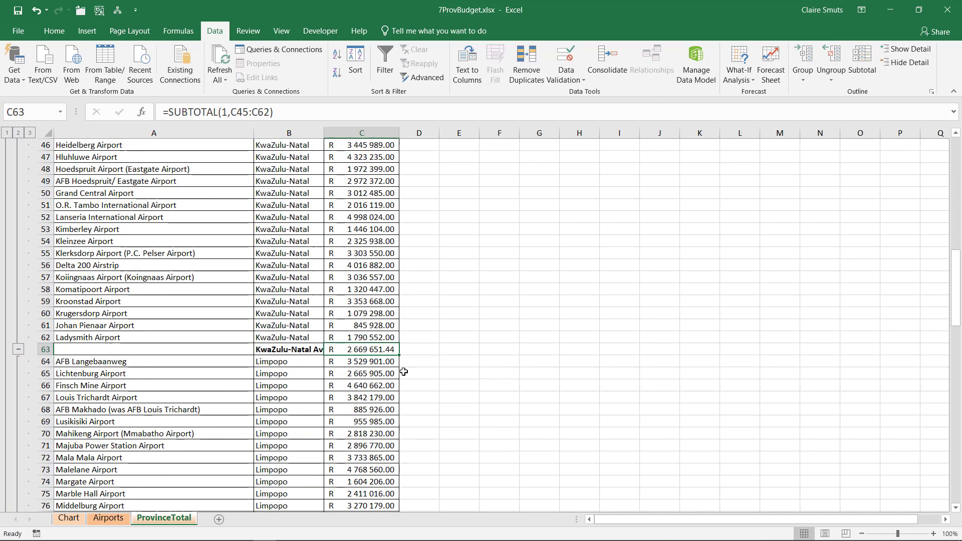
scroll(403, 370, "down", 5)
left_click(370, 386)
scroll(371, 386, "up", 20)
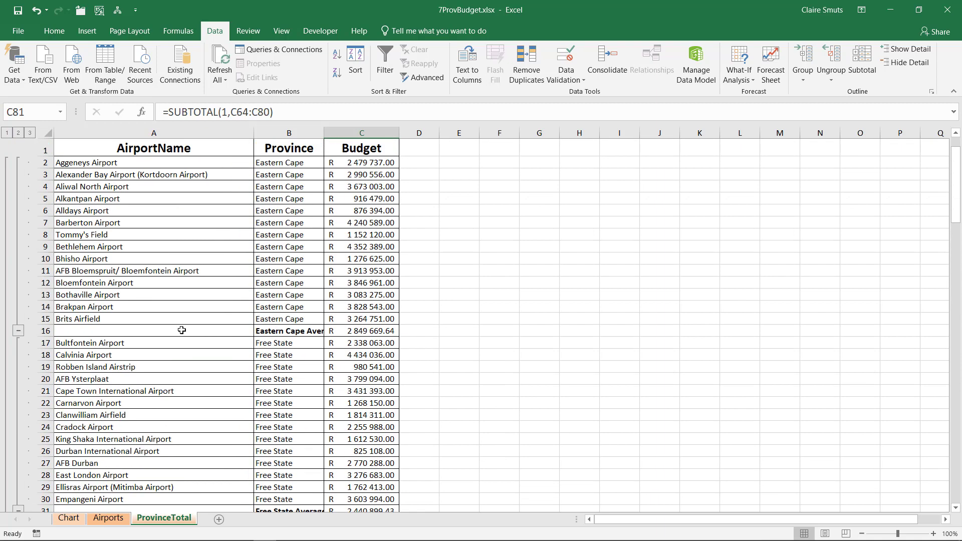
left_click(18, 133)
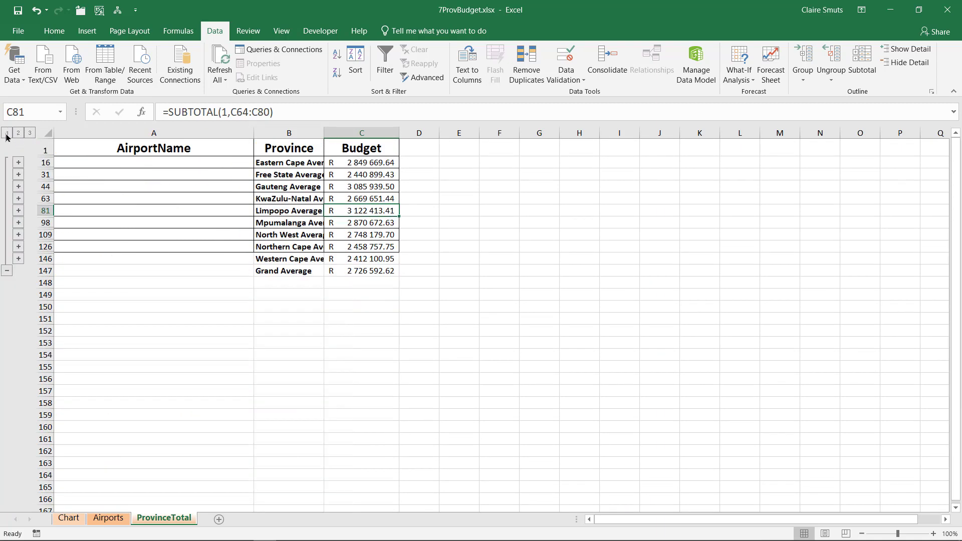
left_click(7, 132)
left_click(17, 133)
left_click(30, 133)
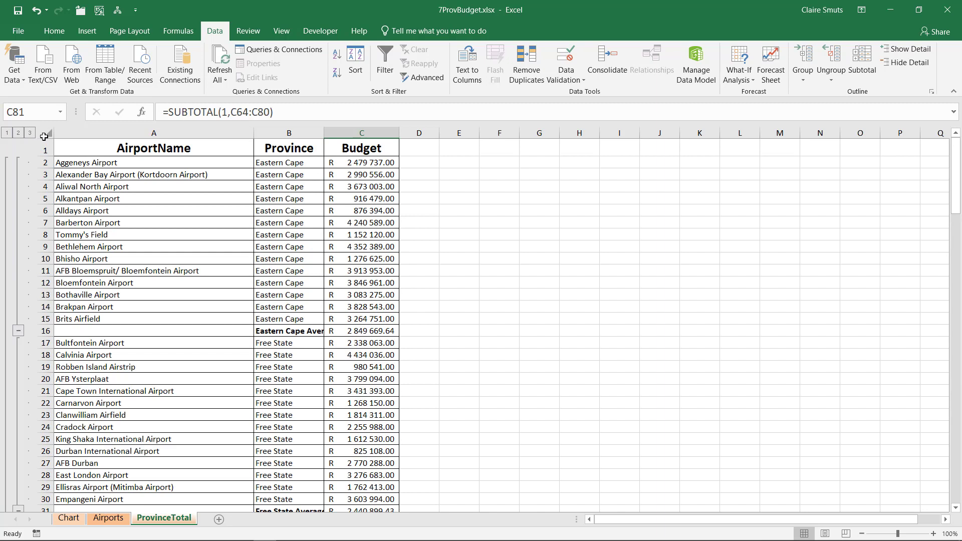